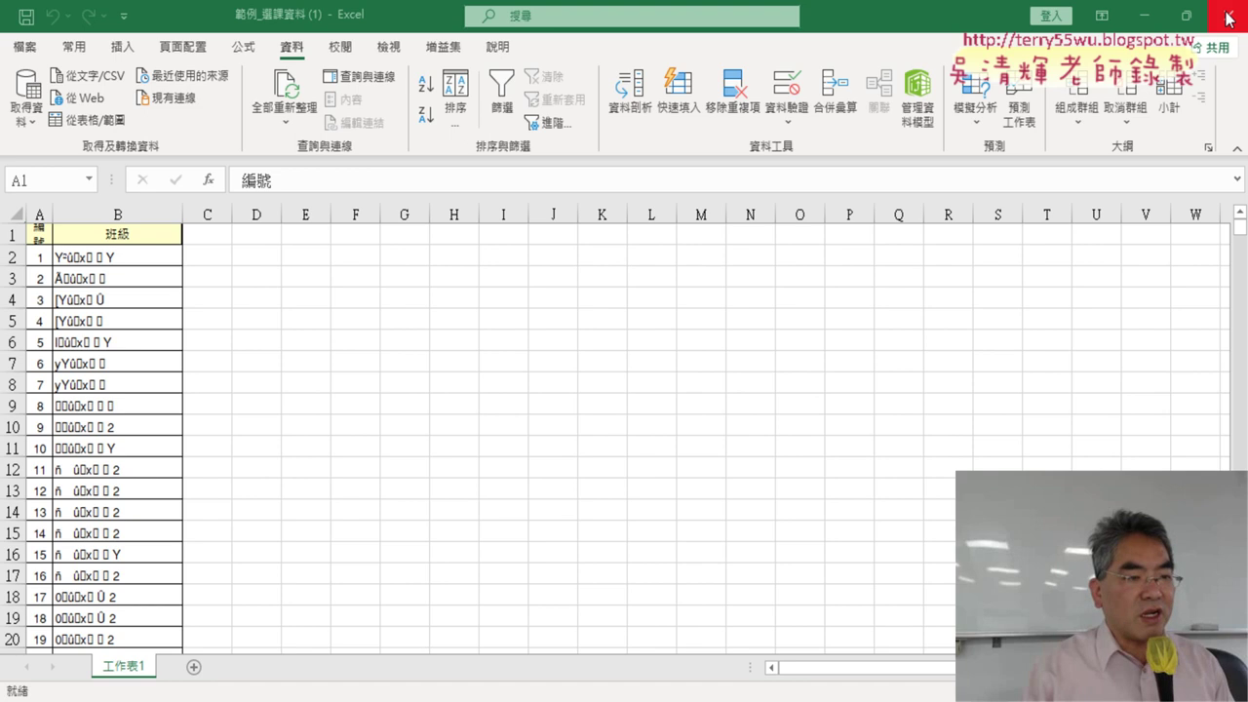
Close the Excel workbook whose class names display as garbled text.
{"action": "left_click", "coordinate": [1227, 16]}
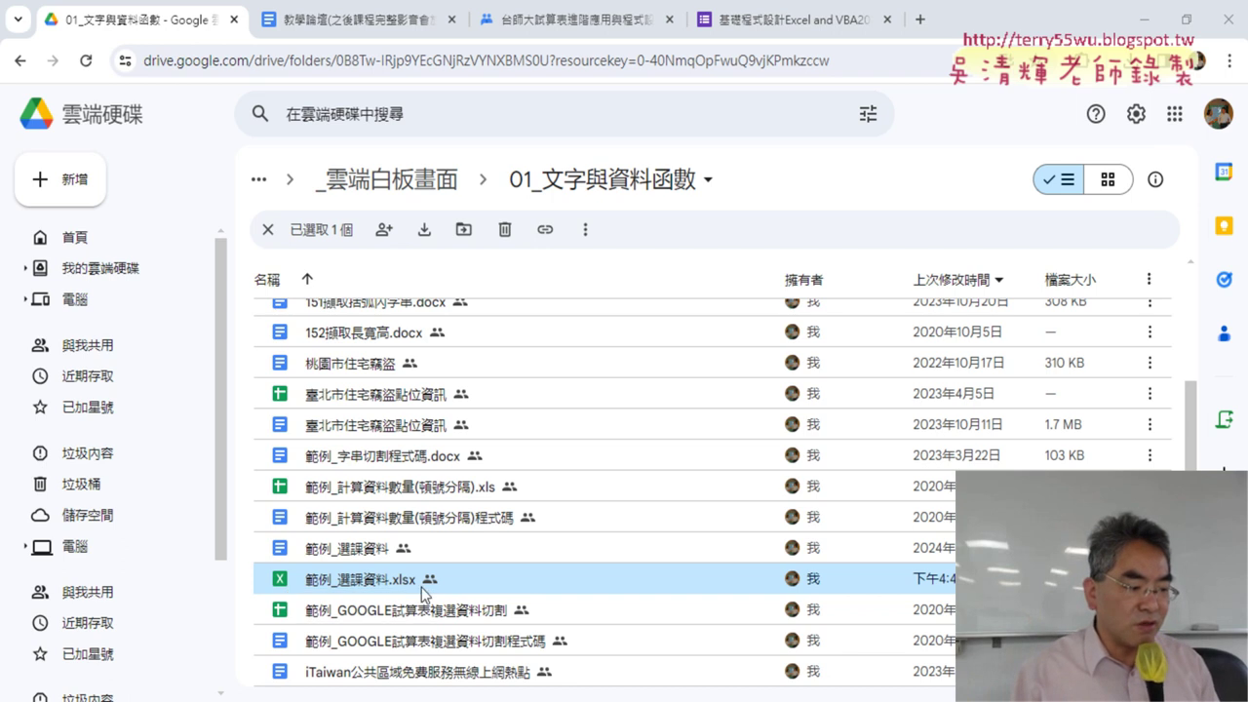
Open 範例_選課資料.xlsx from the Drive folder in Google Sheets.
{"action": "double_click", "coordinate": [374, 579]}
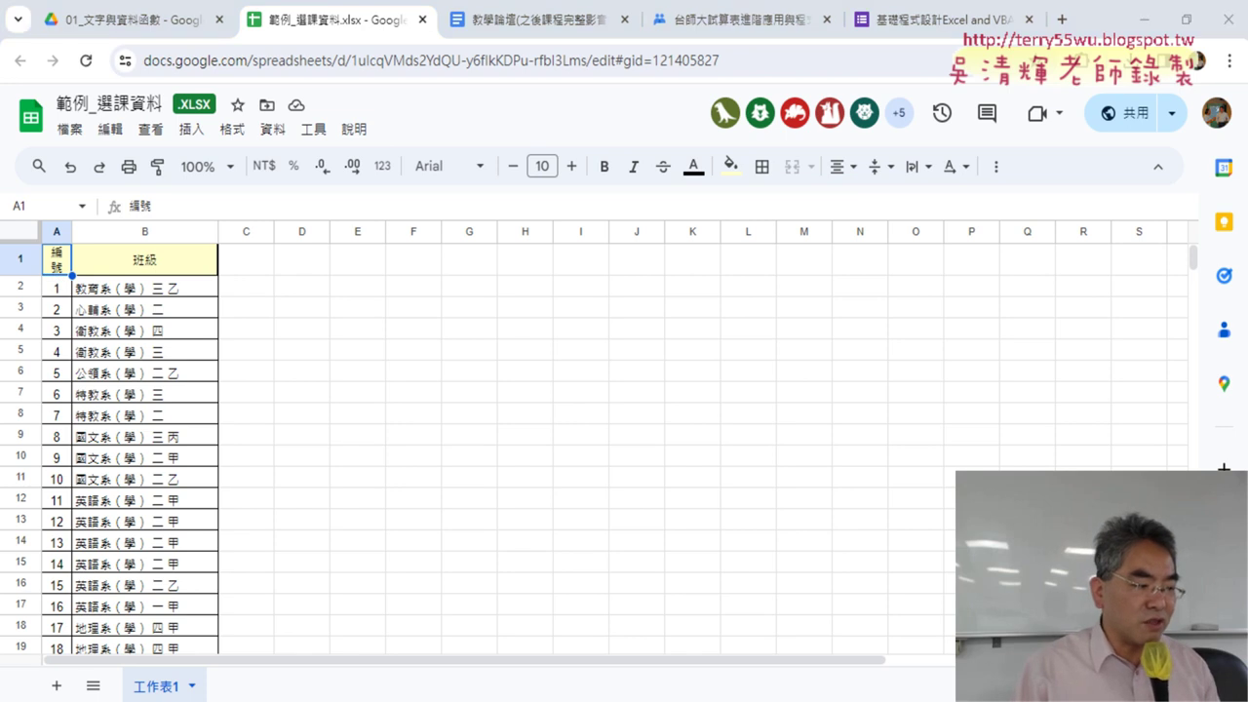
Launch Excel from the Start menu's app list and create a blank workbook.
{"action": "key", "text": "super"}
{"action": "scroll", "coordinate": [192, 517], "scroll_direction": "down", "scroll_amount": 3}
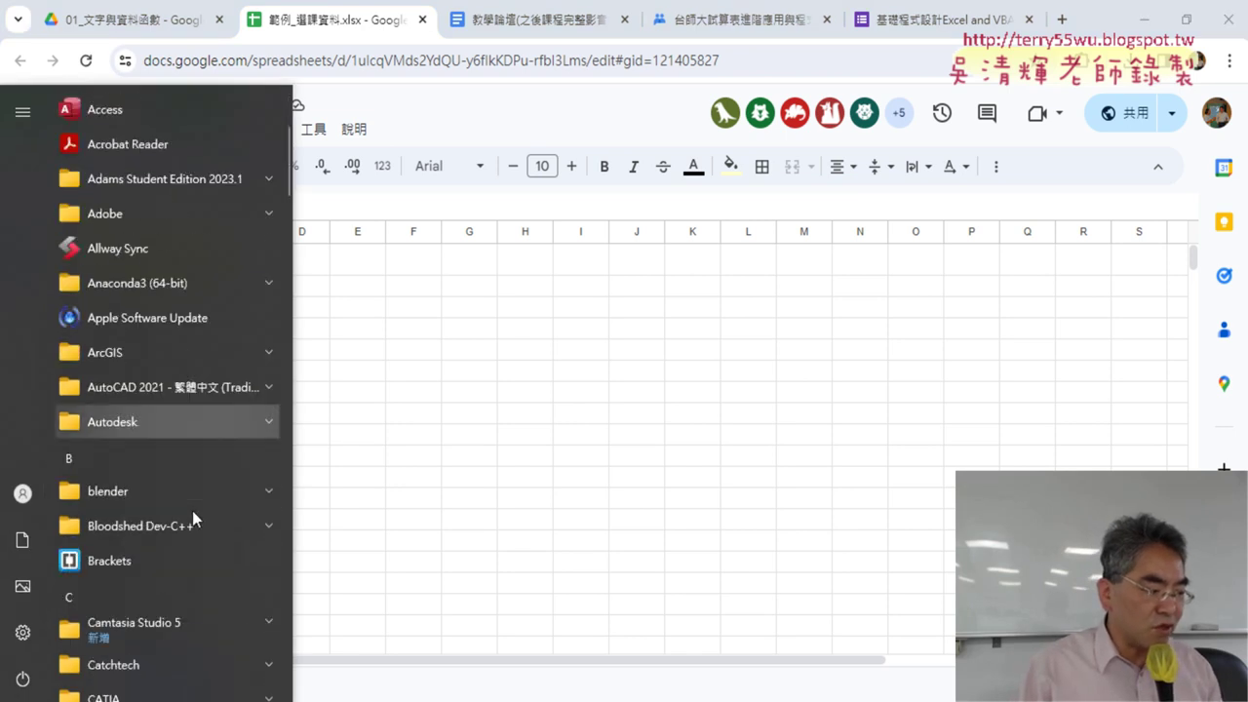
{"action": "scroll", "coordinate": [192, 517], "scroll_direction": "down", "scroll_amount": 5}
{"action": "scroll", "coordinate": [192, 517], "scroll_direction": "down", "scroll_amount": 4}
{"action": "scroll", "coordinate": [175, 293], "scroll_direction": "up", "scroll_amount": 2}
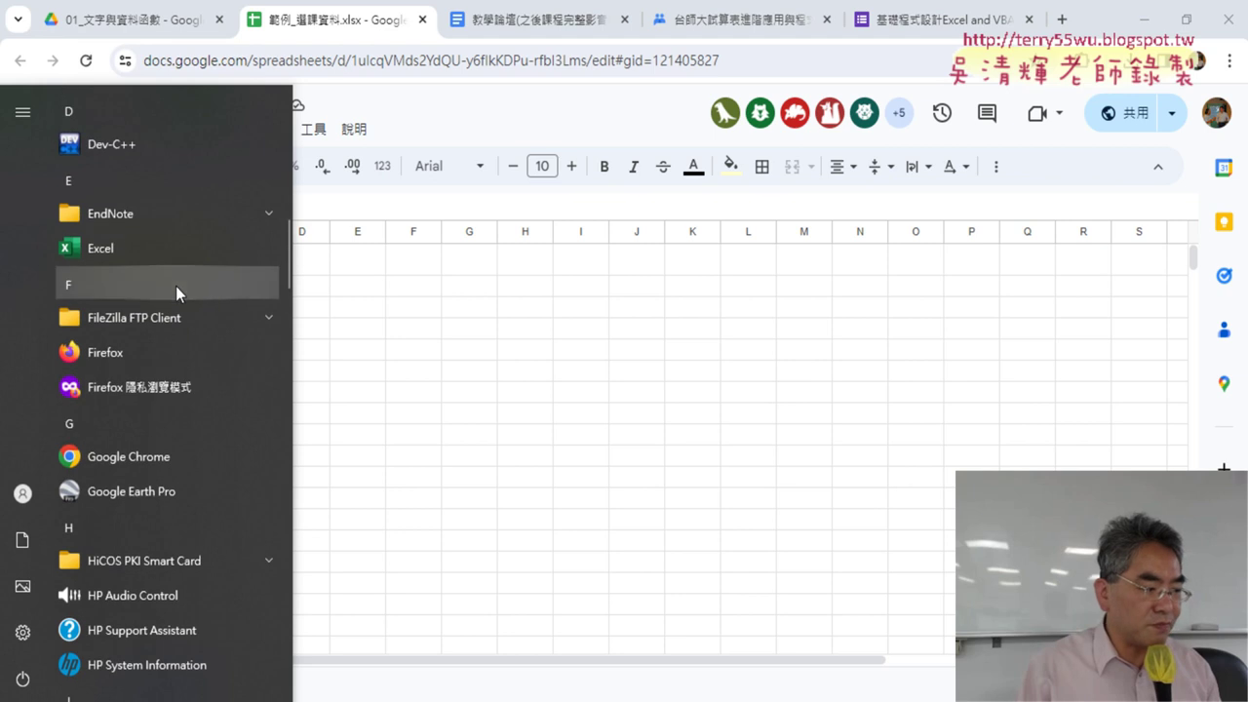
{"action": "left_click", "coordinate": [176, 282]}
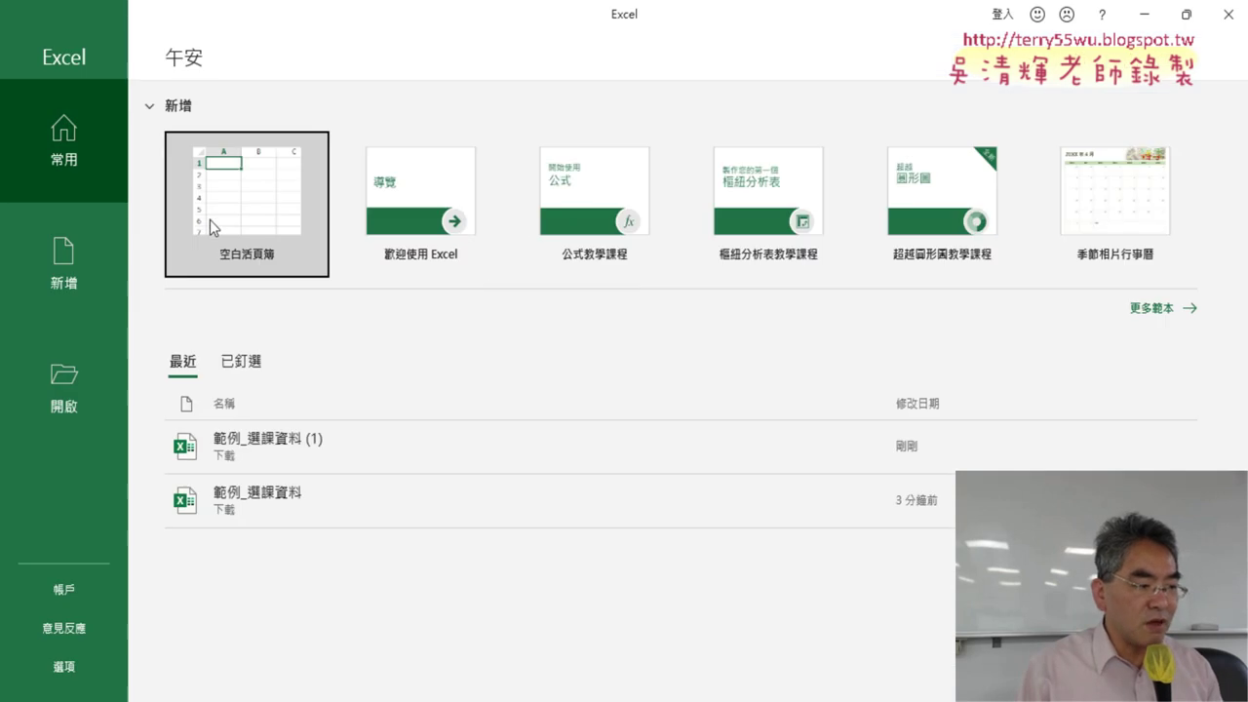
{"action": "left_click", "coordinate": [285, 228]}
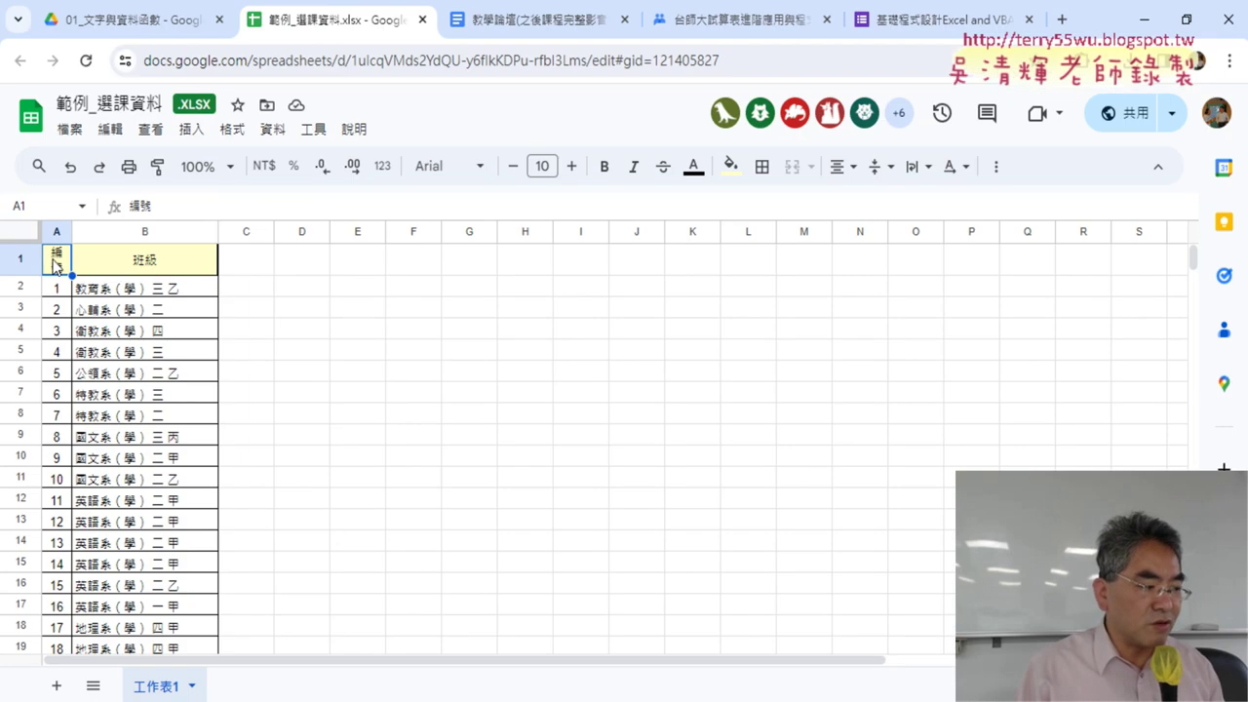
Copy the class list range A1:B52 in Google Sheets and return to Excel.
{"action": "scroll", "coordinate": [209, 419], "scroll_direction": "down", "scroll_amount": 4}
{"action": "scroll", "coordinate": [201, 438], "scroll_direction": "down", "scroll_amount": 3}
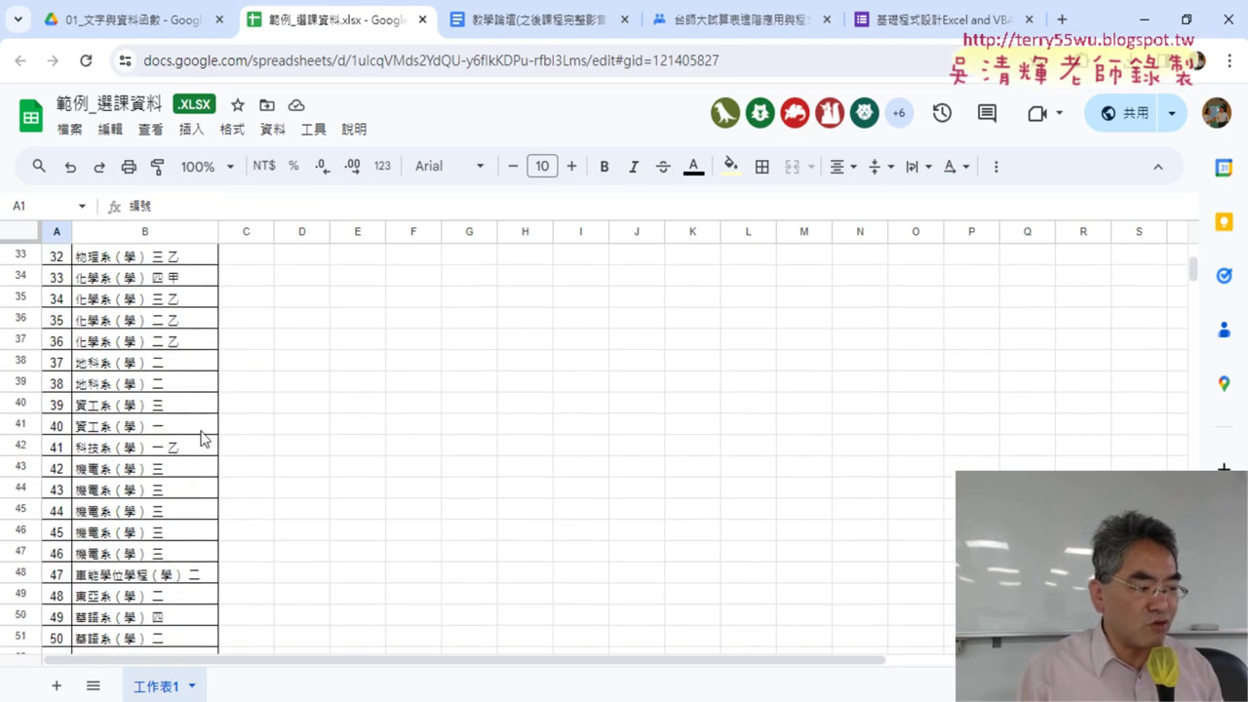
{"action": "scroll", "coordinate": [205, 448], "scroll_direction": "down", "scroll_amount": 3}
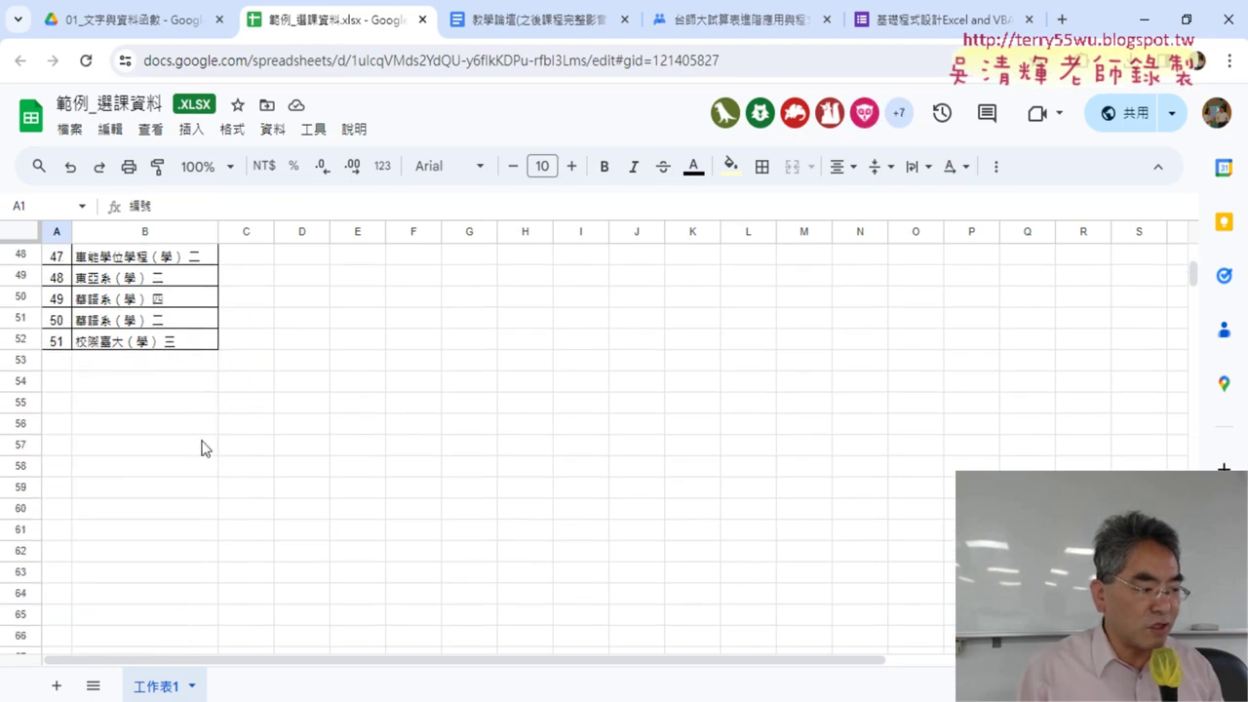
{"action": "left_click", "coordinate": [162, 344], "text": "shift"}
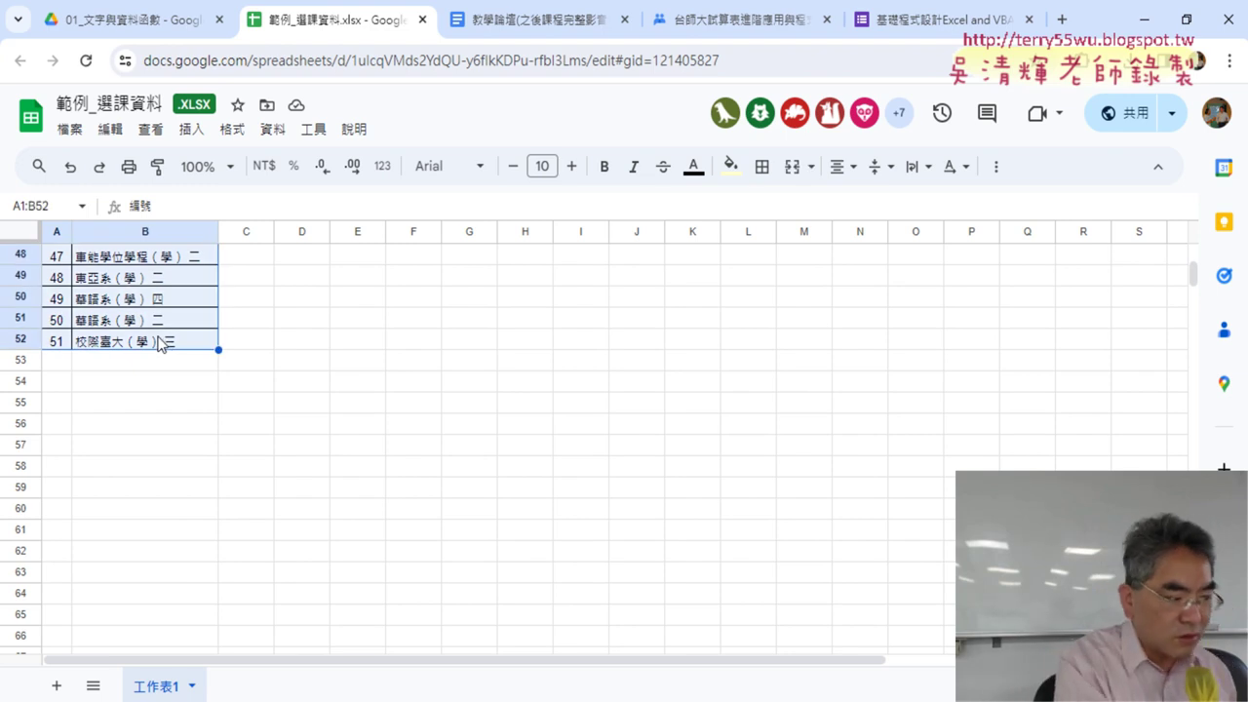
{"action": "key", "text": "ctrl+c"}
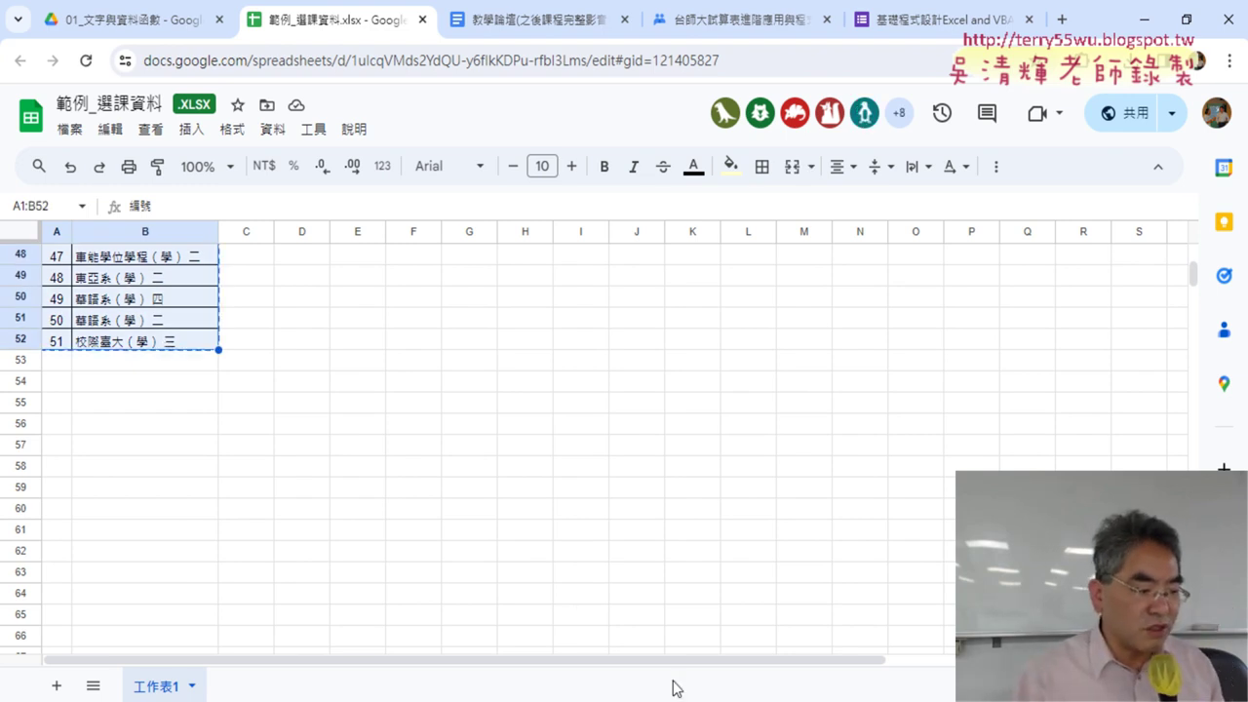
{"action": "key", "text": "alt+Tab"}
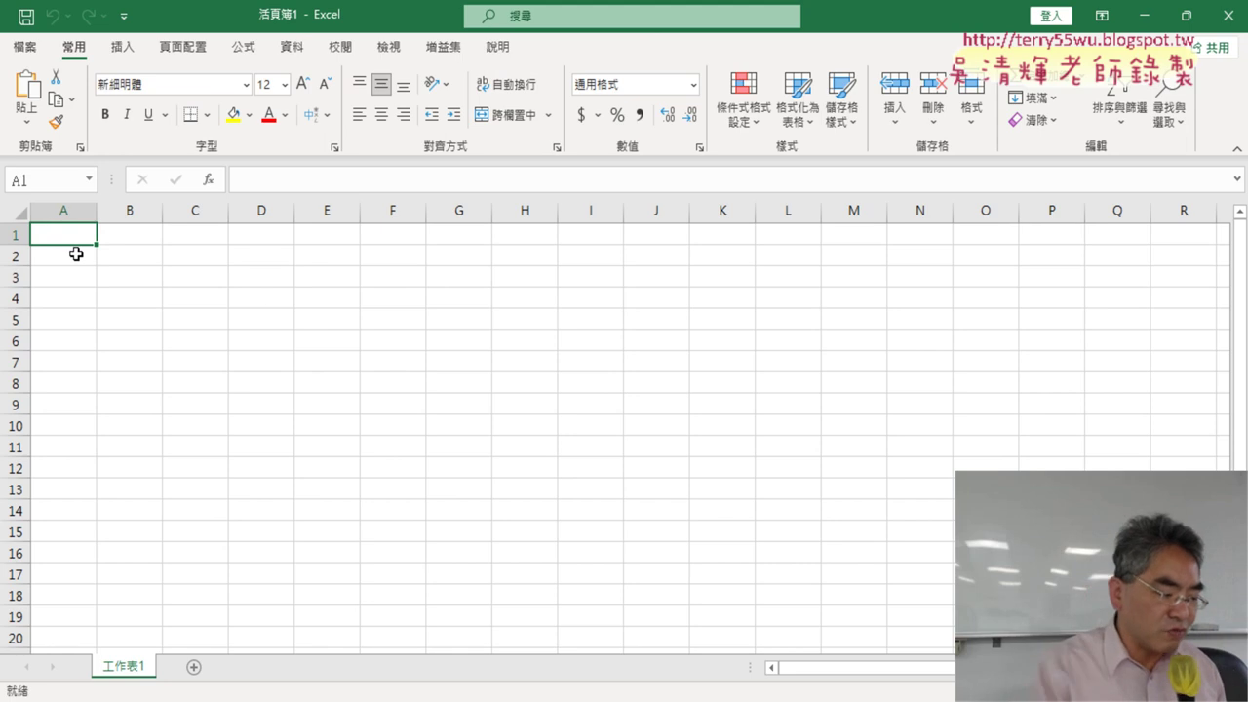
Paste the 編號/班級 list with Match Destination Formatting, then autofit column B.
{"action": "key", "text": "ctrl+v"}
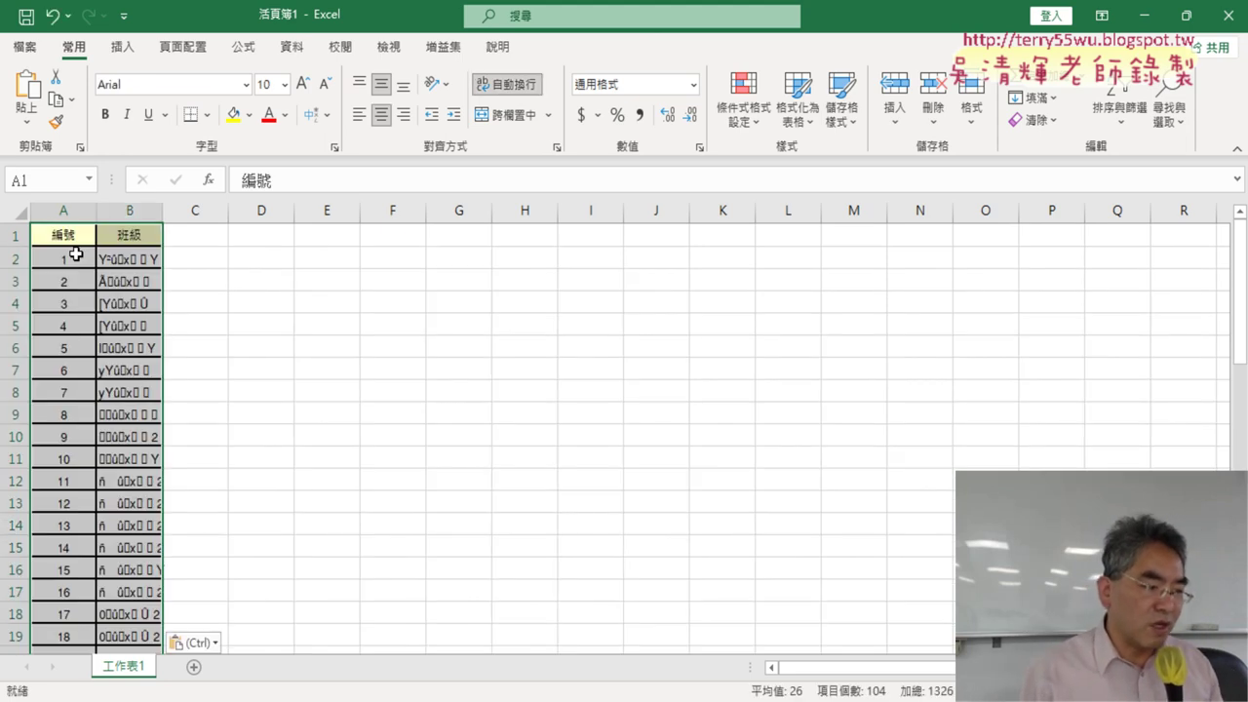
{"action": "left_click", "coordinate": [195, 643]}
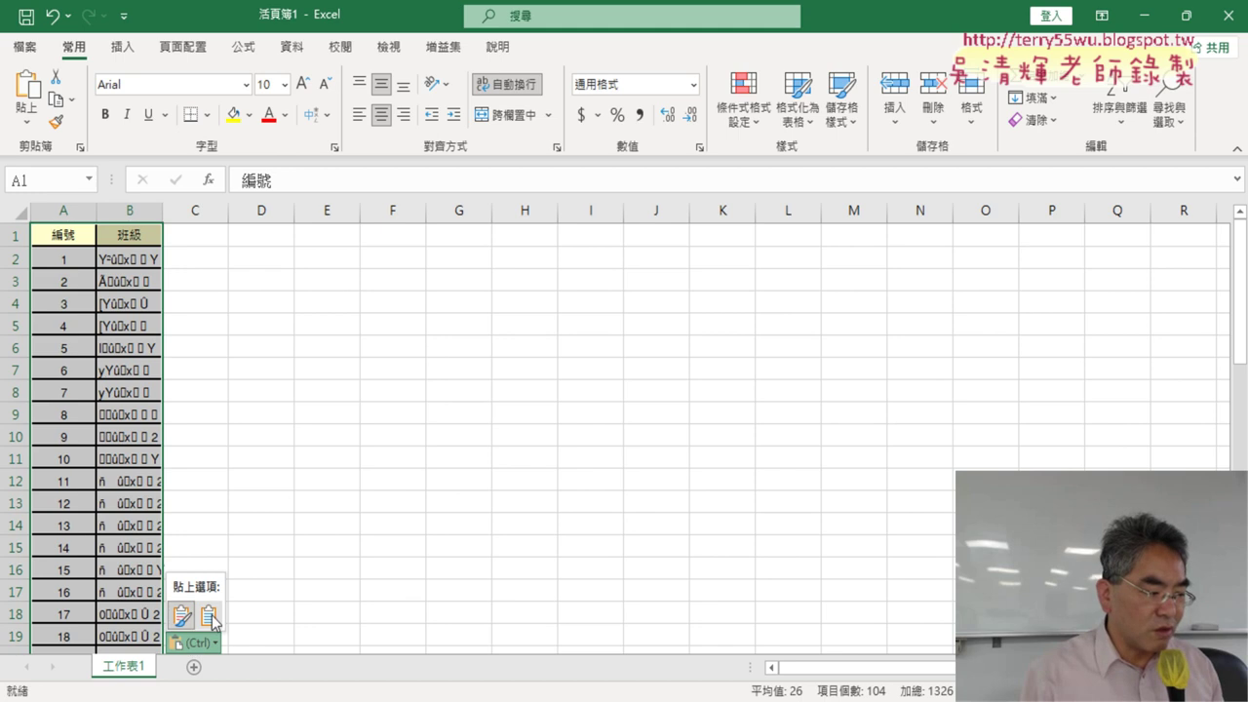
{"action": "left_click", "coordinate": [211, 616]}
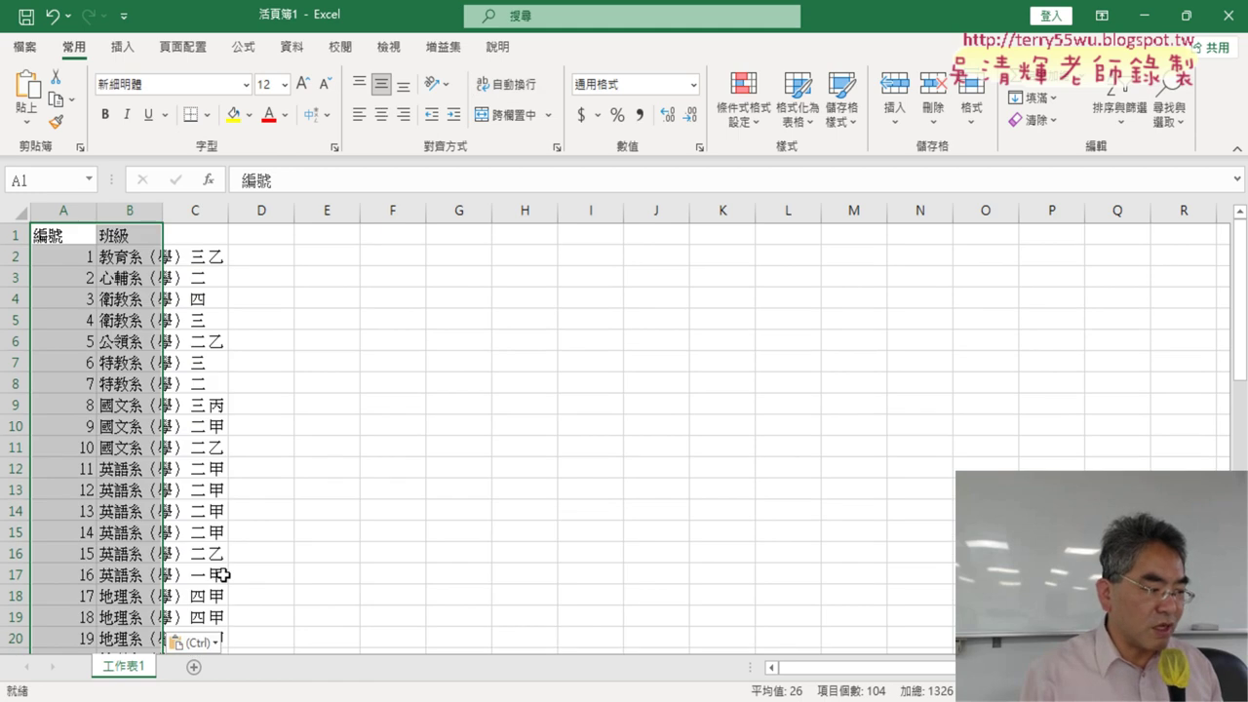
{"action": "key", "text": "ctrl+z"}
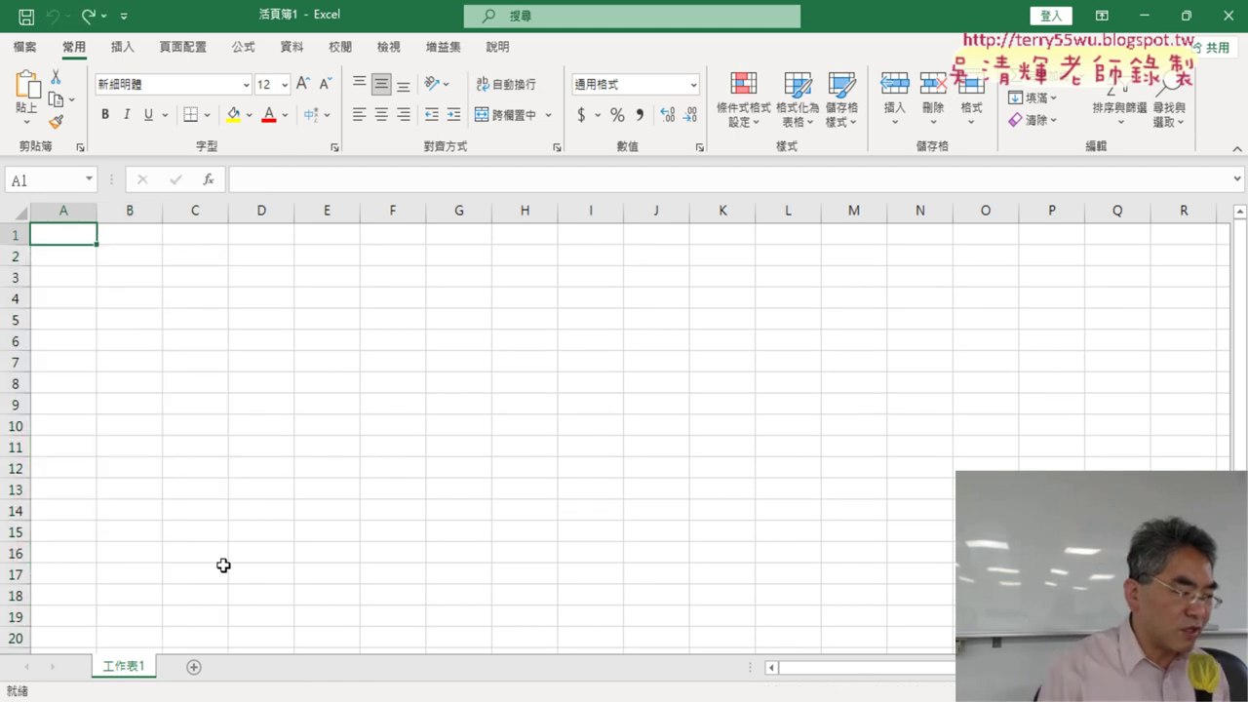
{"action": "key", "text": "ctrl+v"}
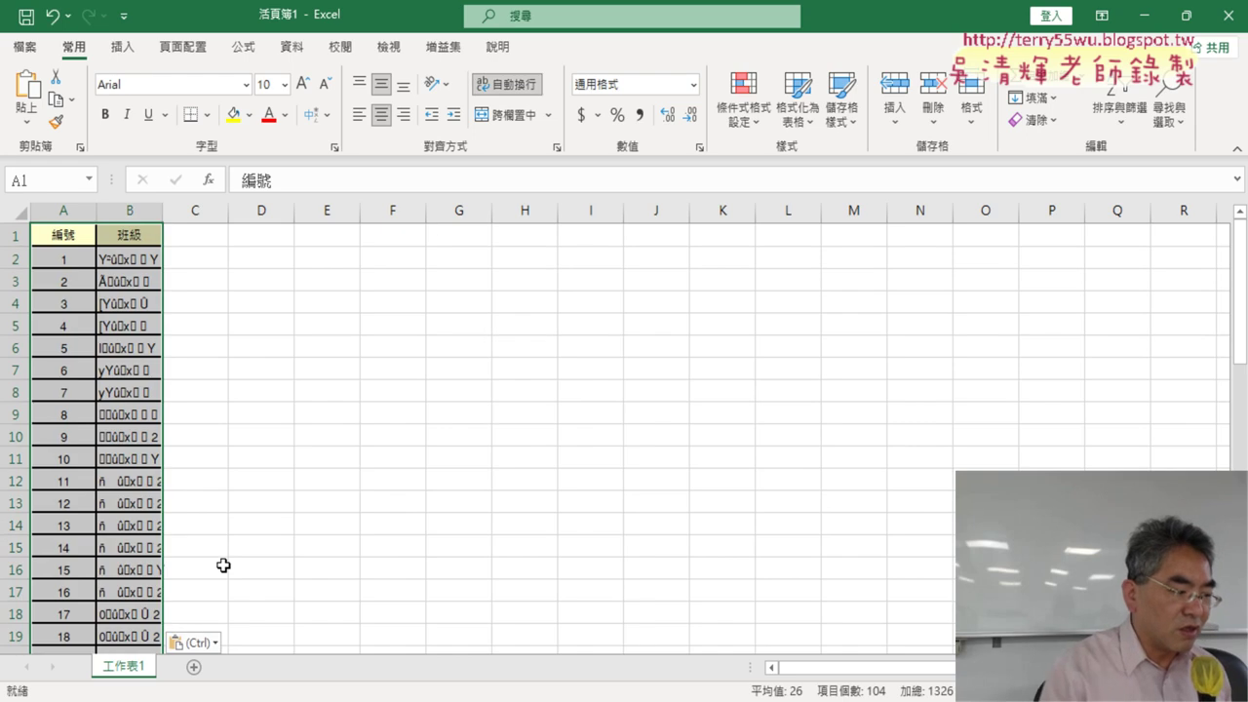
{"action": "left_click", "coordinate": [204, 643]}
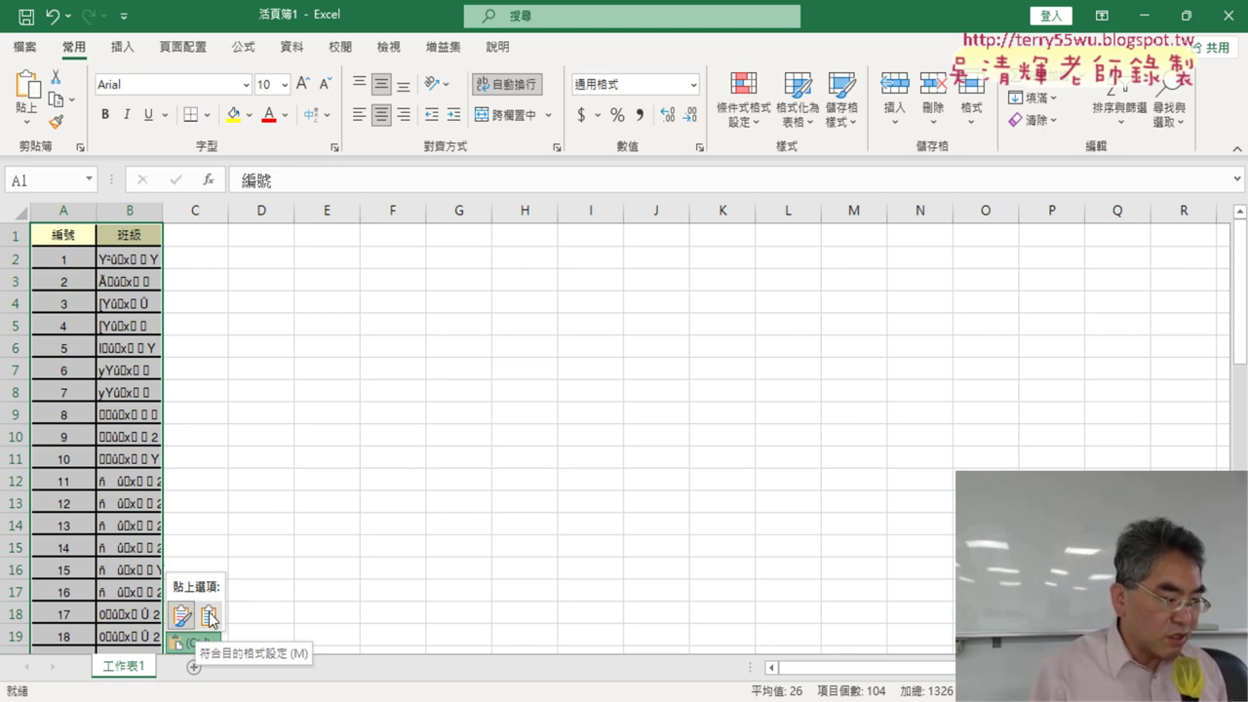
{"action": "left_click", "coordinate": [210, 616]}
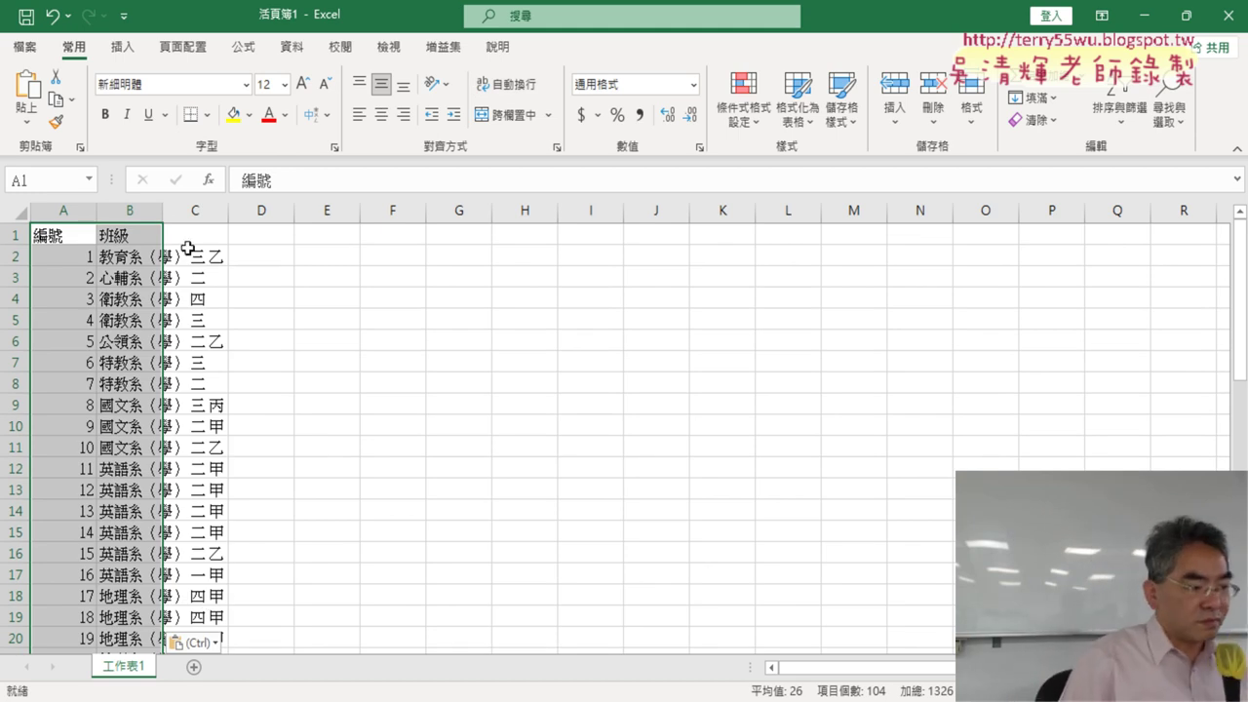
{"action": "double_click", "coordinate": [162, 211]}
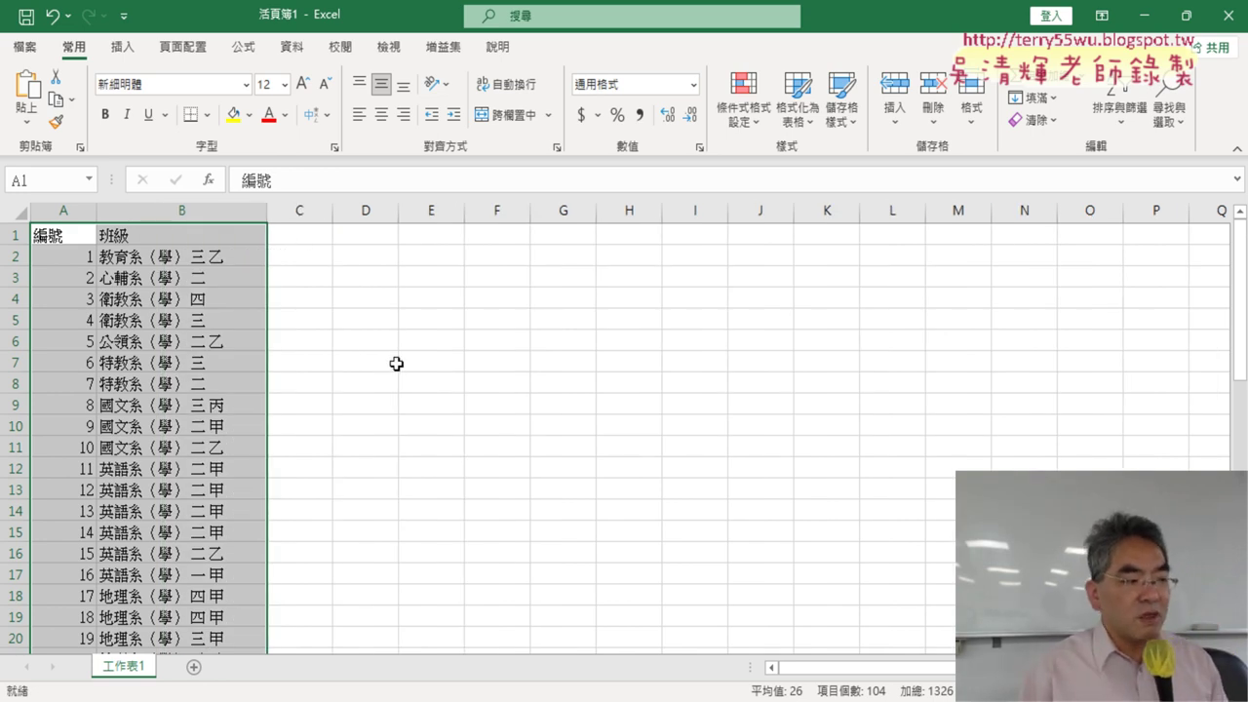
Scroll through the pasted list and check the first class entry in B2.
{"action": "scroll", "coordinate": [245, 315], "scroll_direction": "down", "scroll_amount": 3}
{"action": "scroll", "coordinate": [260, 327], "scroll_direction": "down", "scroll_amount": 3}
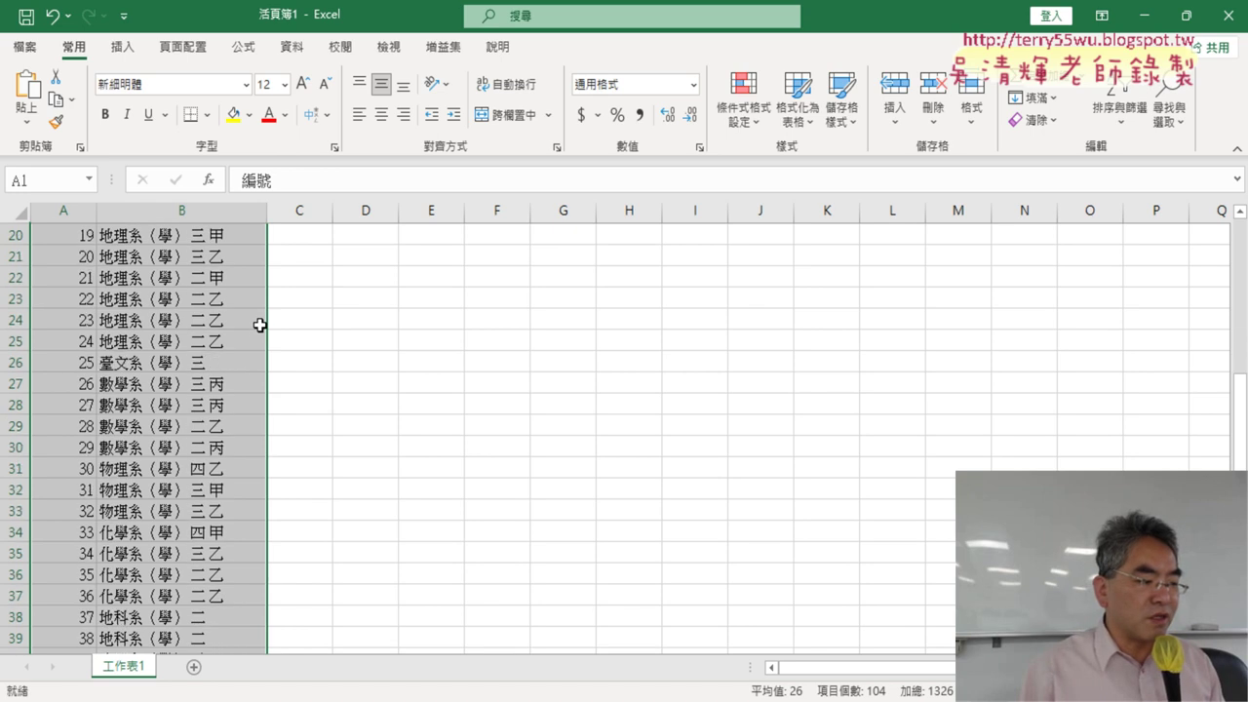
{"action": "scroll", "coordinate": [259, 327], "scroll_direction": "down", "scroll_amount": 5}
{"action": "scroll", "coordinate": [260, 331], "scroll_direction": "down", "scroll_amount": 1}
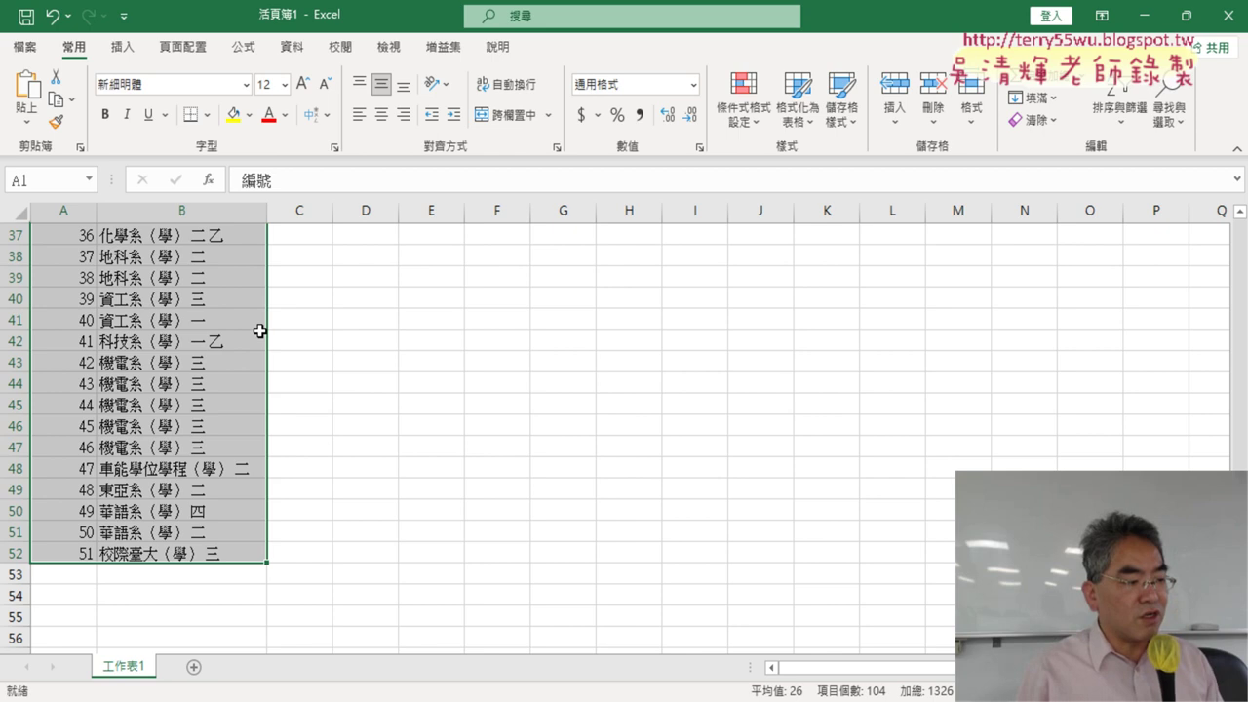
{"action": "scroll", "coordinate": [341, 315], "scroll_direction": "up", "scroll_amount": 8}
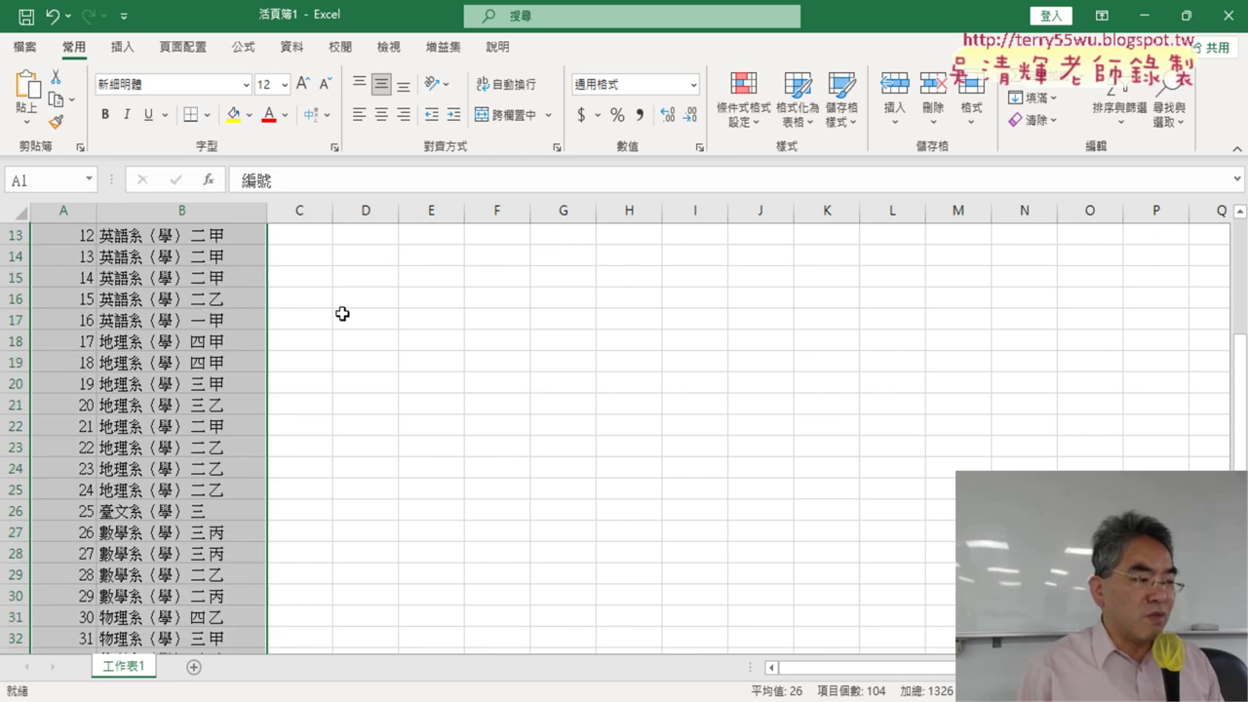
{"action": "scroll", "coordinate": [334, 320], "scroll_direction": "up", "scroll_amount": 4}
{"action": "left_click", "coordinate": [156, 258]}
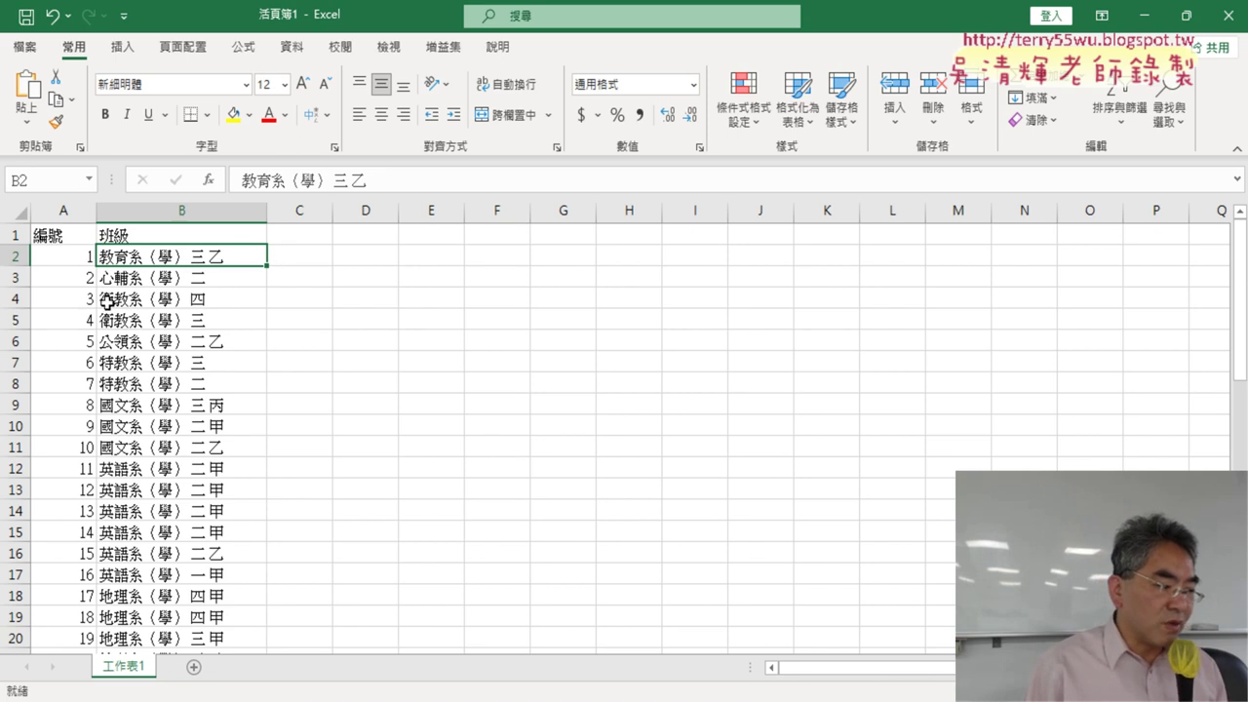
Inspect the class entries near the bottom, in rows 48 and 52.
{"action": "scroll", "coordinate": [131, 304], "scroll_direction": "down", "scroll_amount": 2}
{"action": "scroll", "coordinate": [146, 292], "scroll_direction": "down", "scroll_amount": 3}
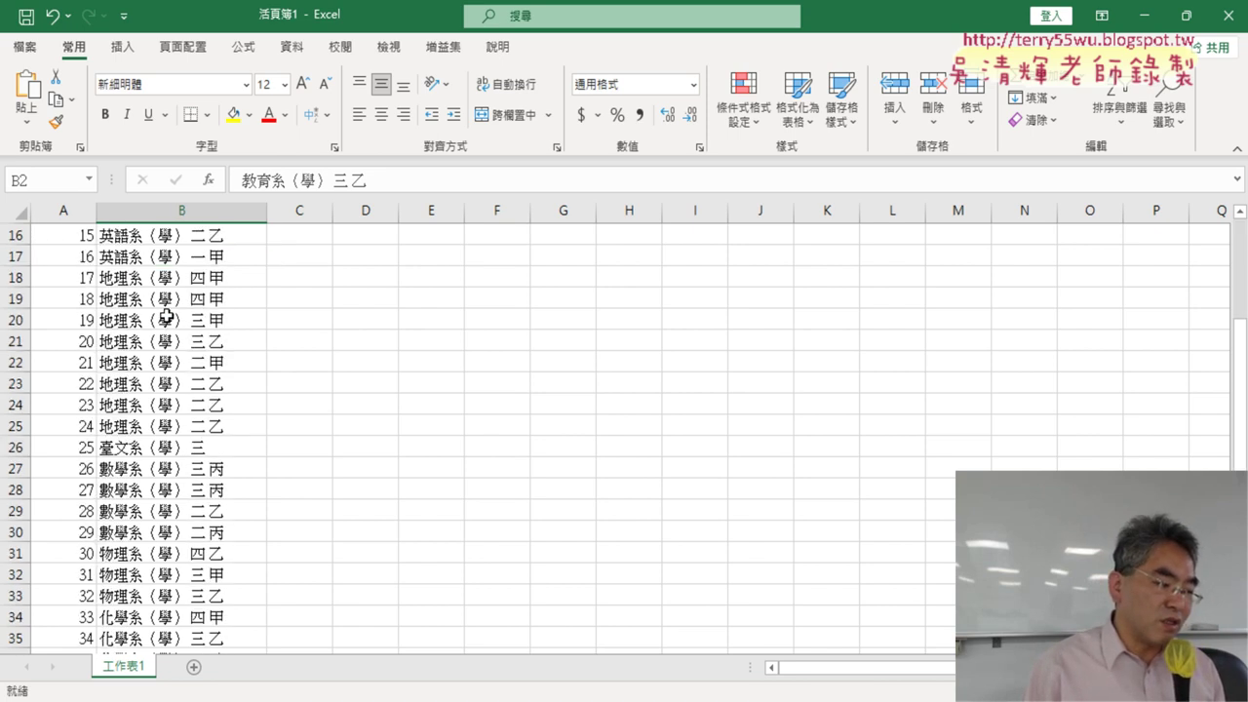
{"action": "scroll", "coordinate": [167, 316], "scroll_direction": "down", "scroll_amount": 3}
{"action": "scroll", "coordinate": [167, 314], "scroll_direction": "down", "scroll_amount": 6}
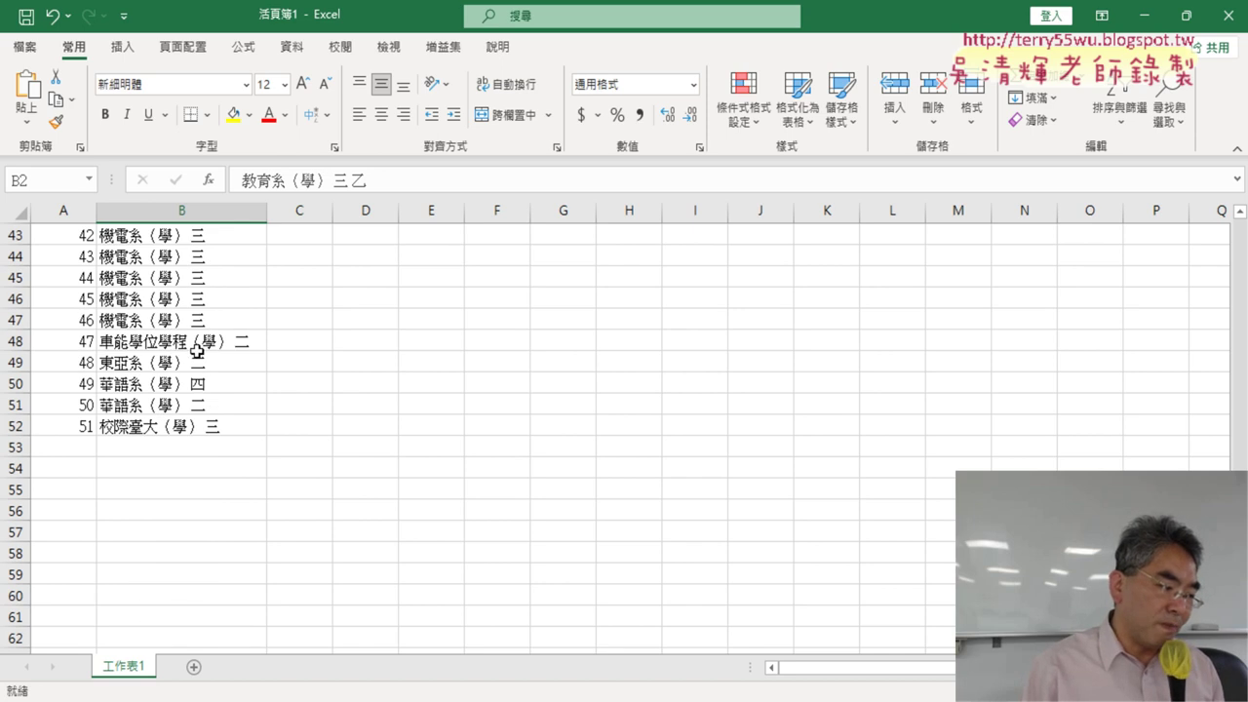
{"action": "left_click", "coordinate": [121, 342]}
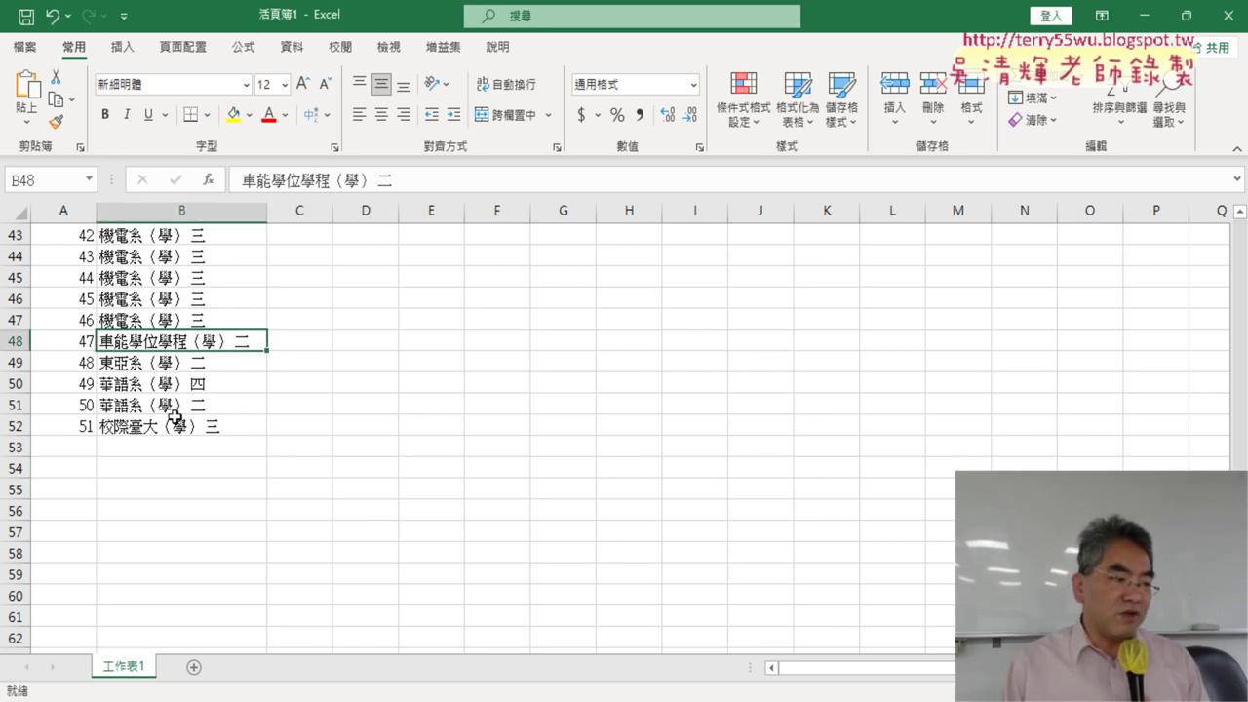
{"action": "left_click", "coordinate": [195, 426]}
{"action": "scroll", "coordinate": [224, 410], "scroll_direction": "up", "scroll_amount": 5}
{"action": "scroll", "coordinate": [261, 383], "scroll_direction": "up", "scroll_amount": 9}
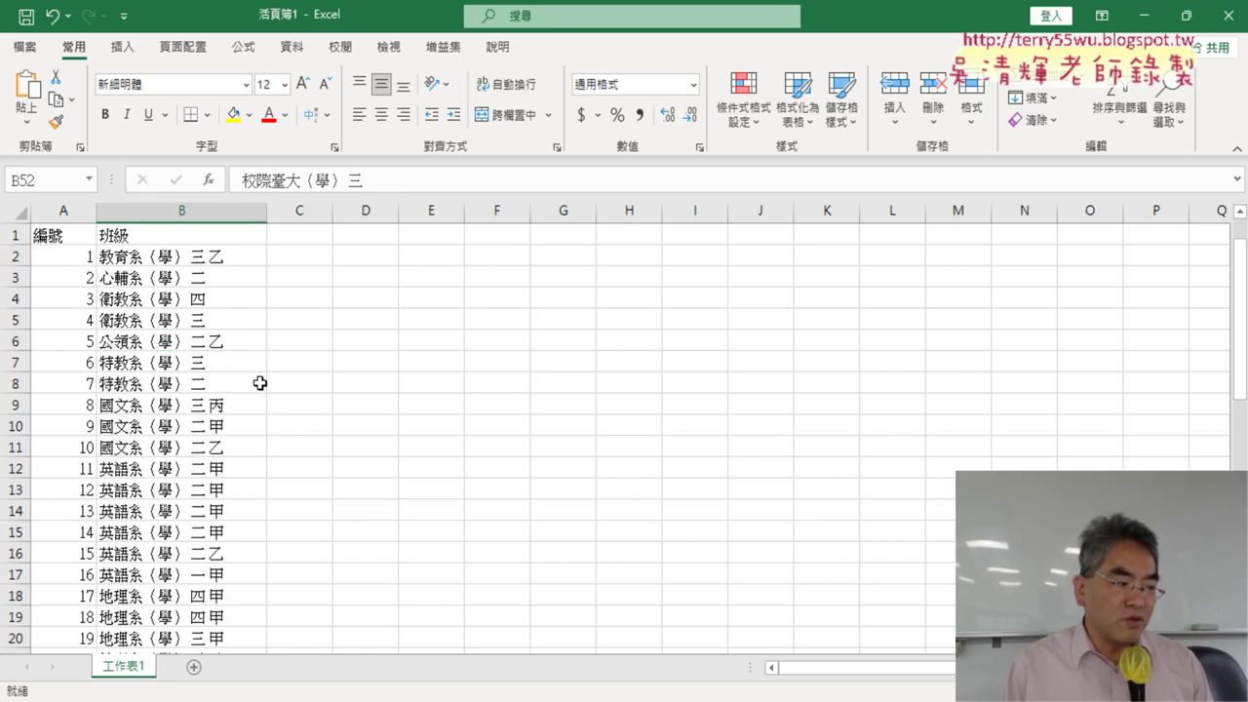
Select the 編號 and 班級 columns from row 1 down, then undo to a blank sheet.
{"action": "left_click", "coordinate": [61, 234]}
{"action": "key", "text": "ctrl+shift+Down"}
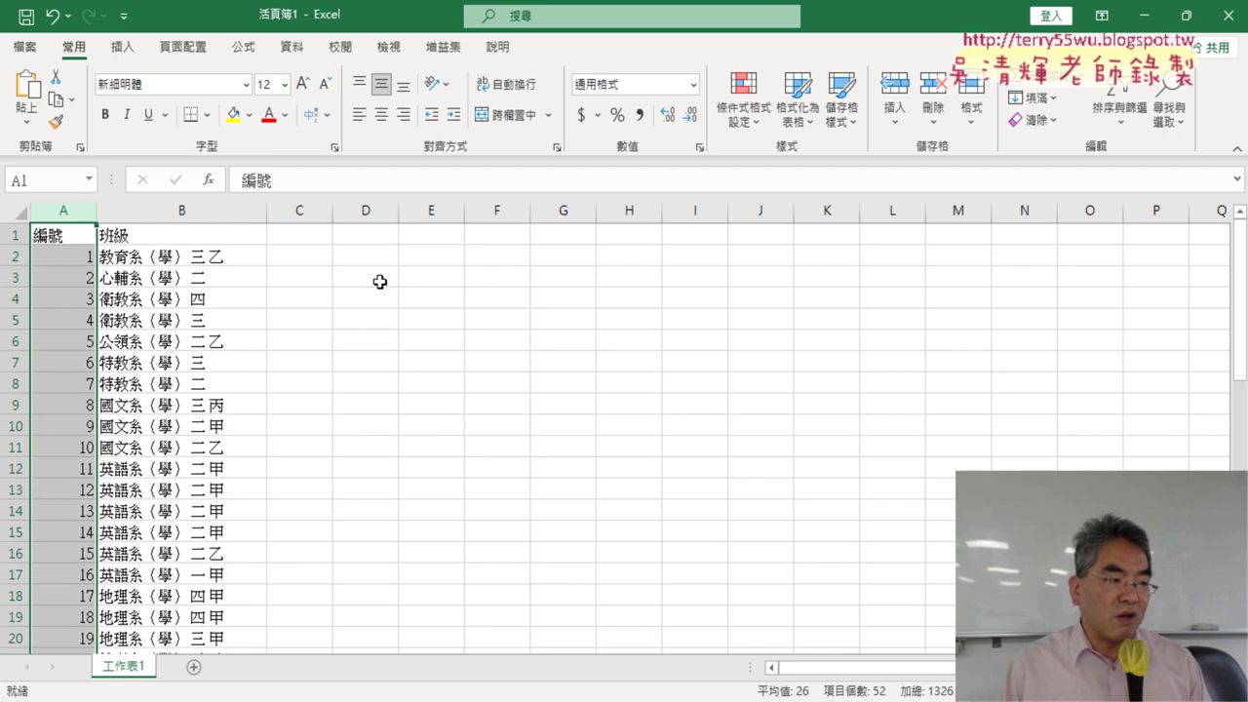
{"action": "key", "text": "Right"}
{"action": "key", "text": "ctrl+shift+Down"}
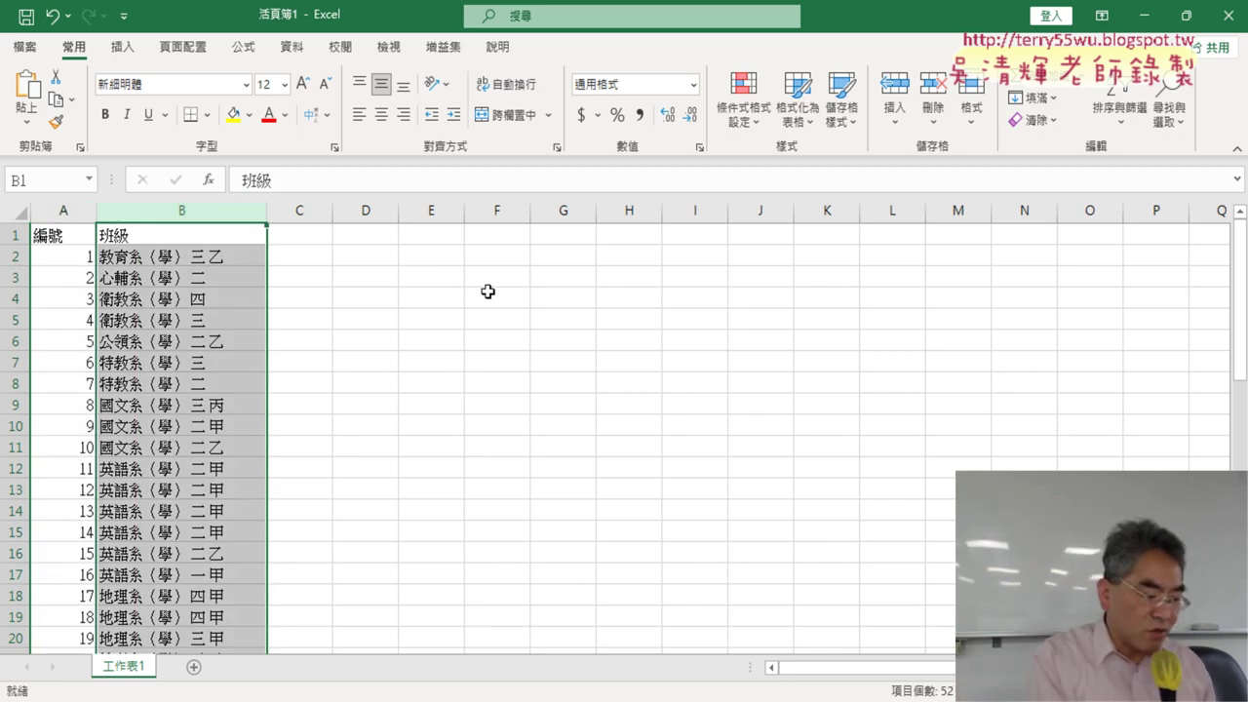
{"action": "key", "text": "ctrl+z"}
{"action": "key", "text": "ctrl+z"}
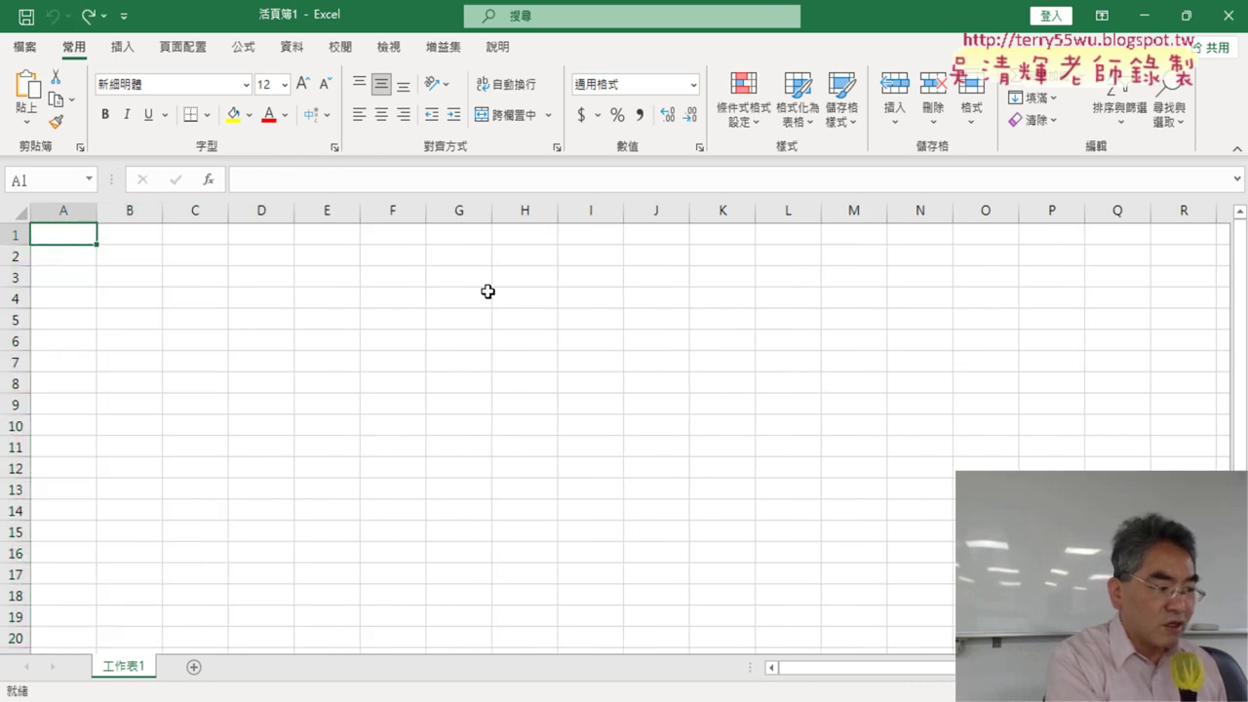
{"action": "key", "text": "ctrl+v"}
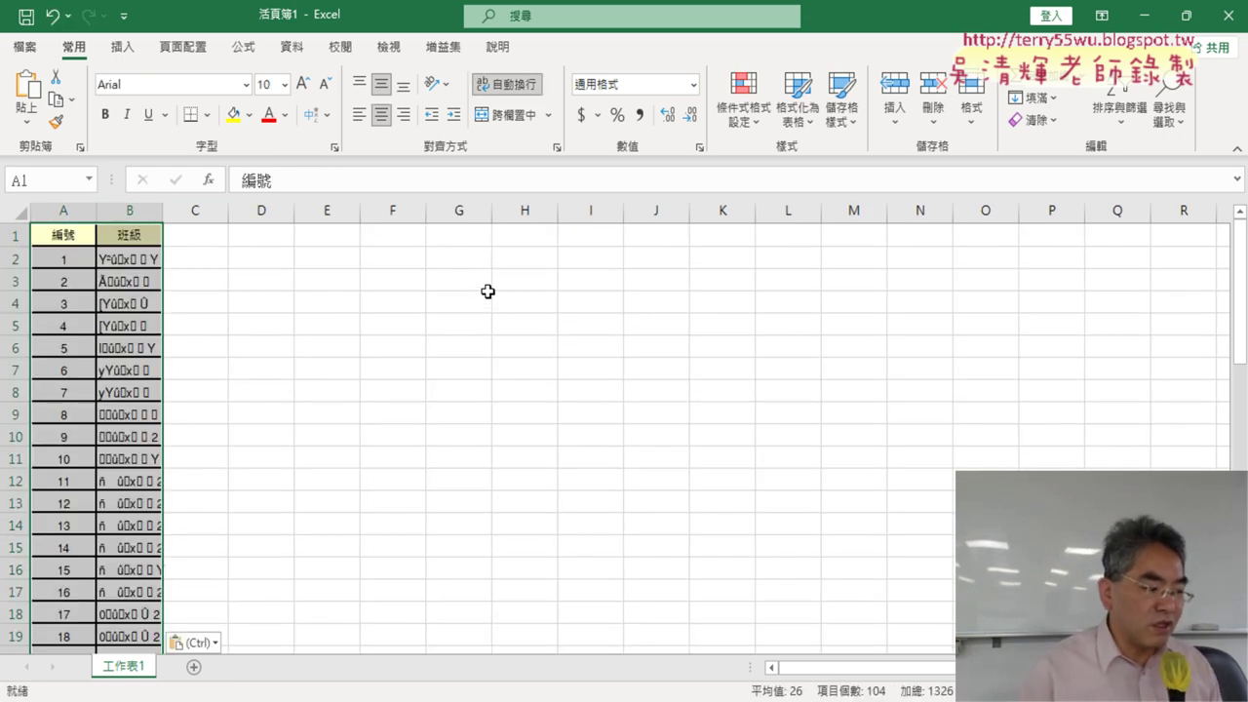
{"action": "left_click", "coordinate": [196, 643]}
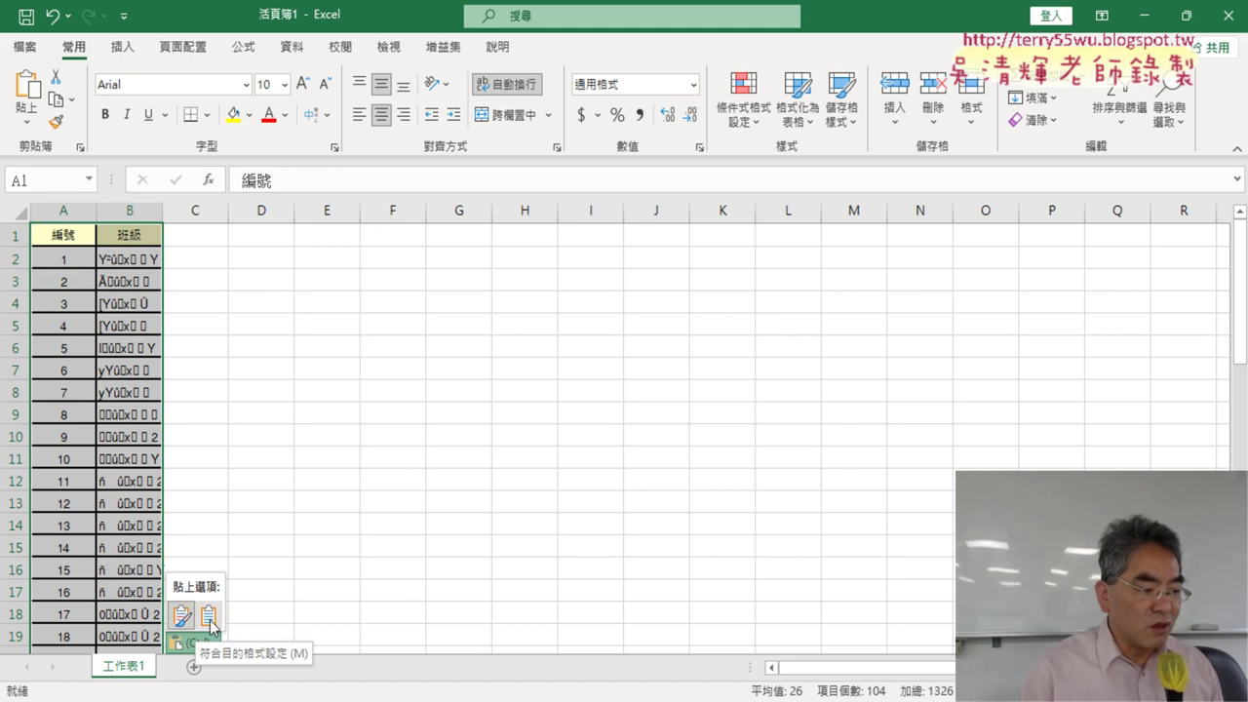
{"action": "left_click", "coordinate": [208, 616]}
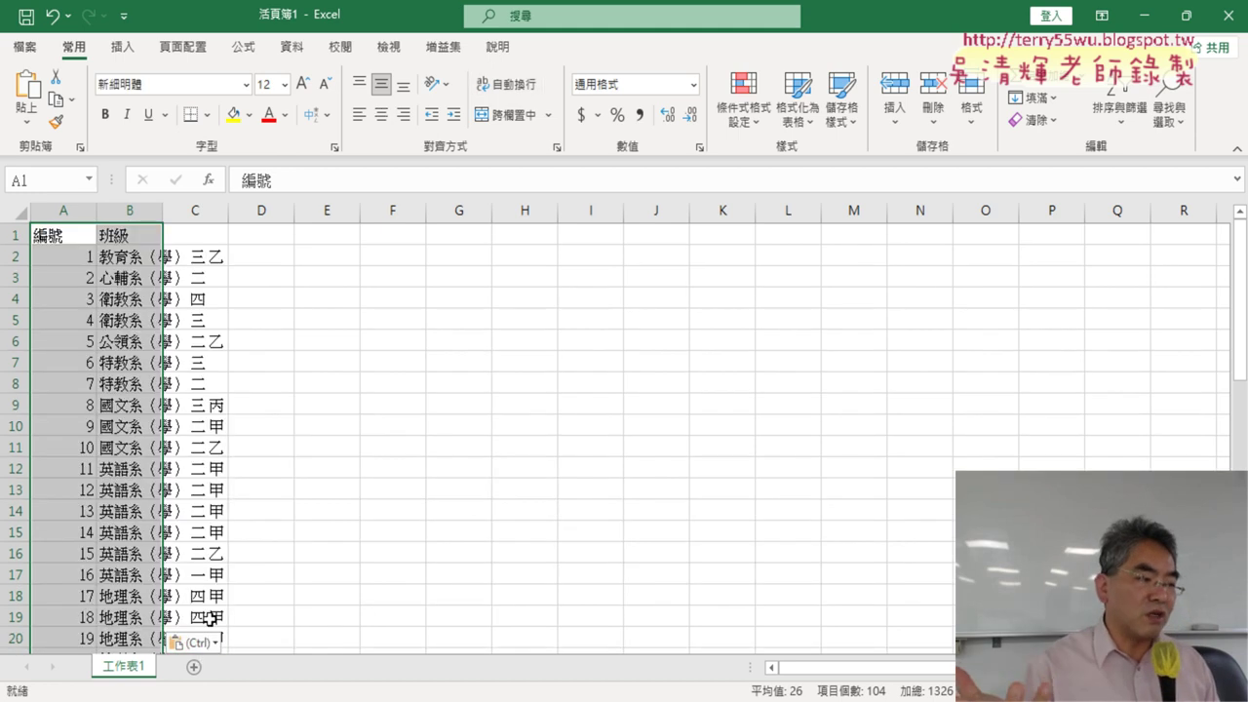
{"action": "key", "text": "ctrl+z"}
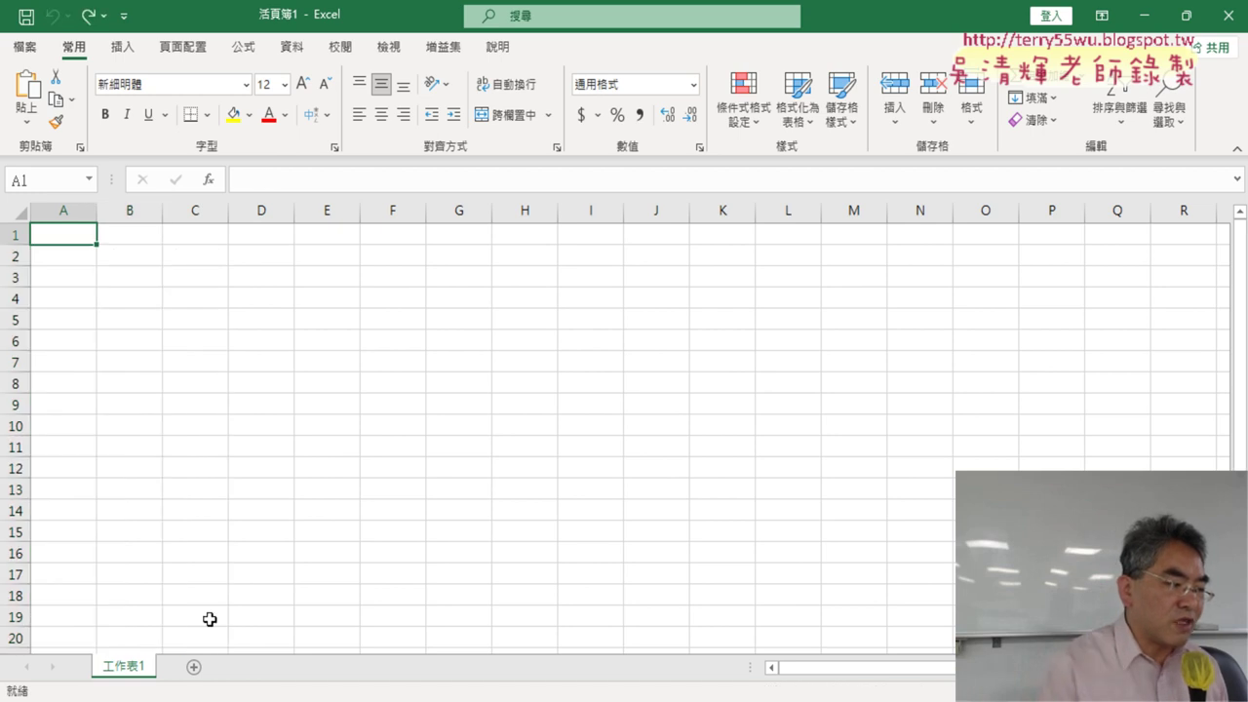
{"action": "left_click", "coordinate": [27, 125]}
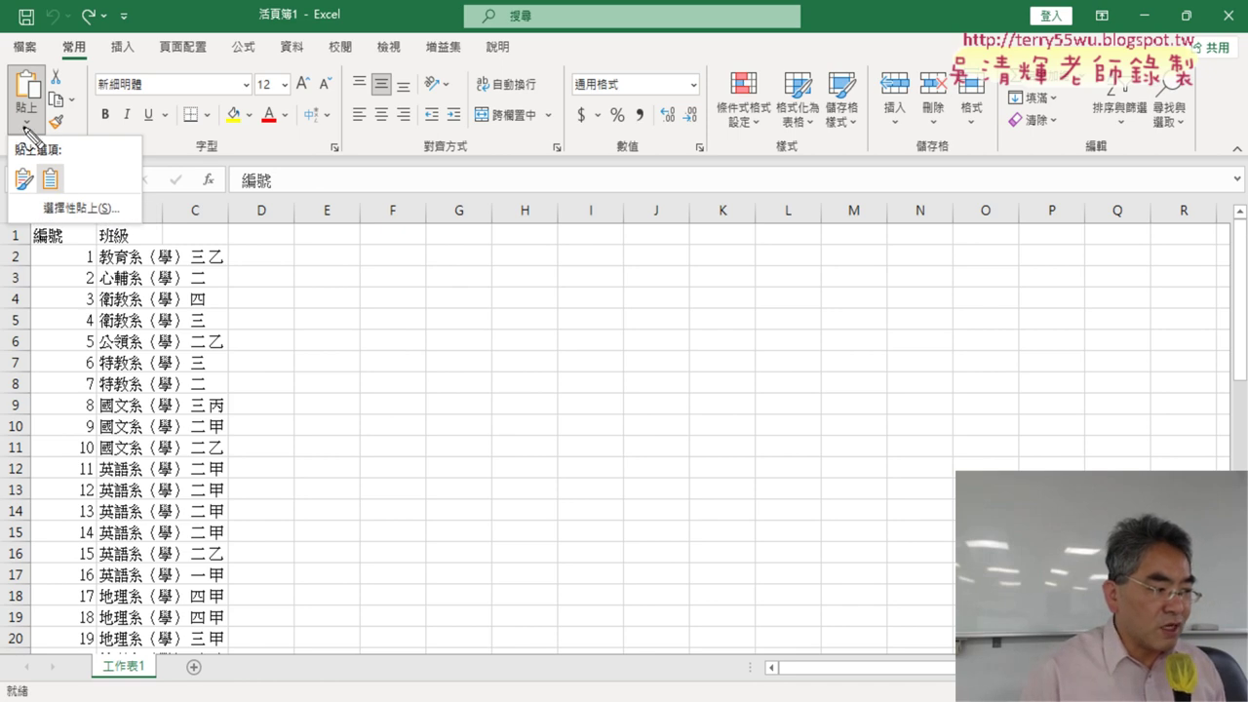
{"action": "left_click_drag", "start_coordinate": [29, 126], "coordinate": [32, 145]}
{"action": "left_click_drag", "start_coordinate": [60, 203], "coordinate": [68, 194]}
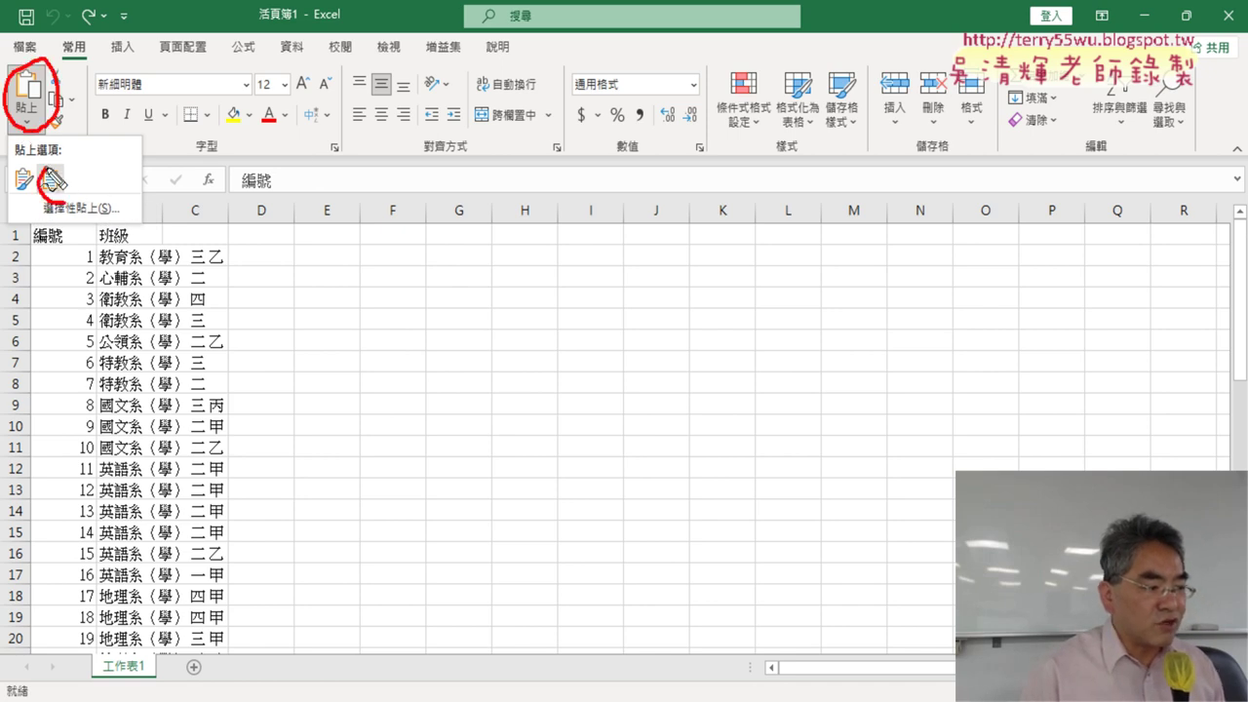
{"action": "left_click_drag", "start_coordinate": [48, 510], "coordinate": [93, 554]}
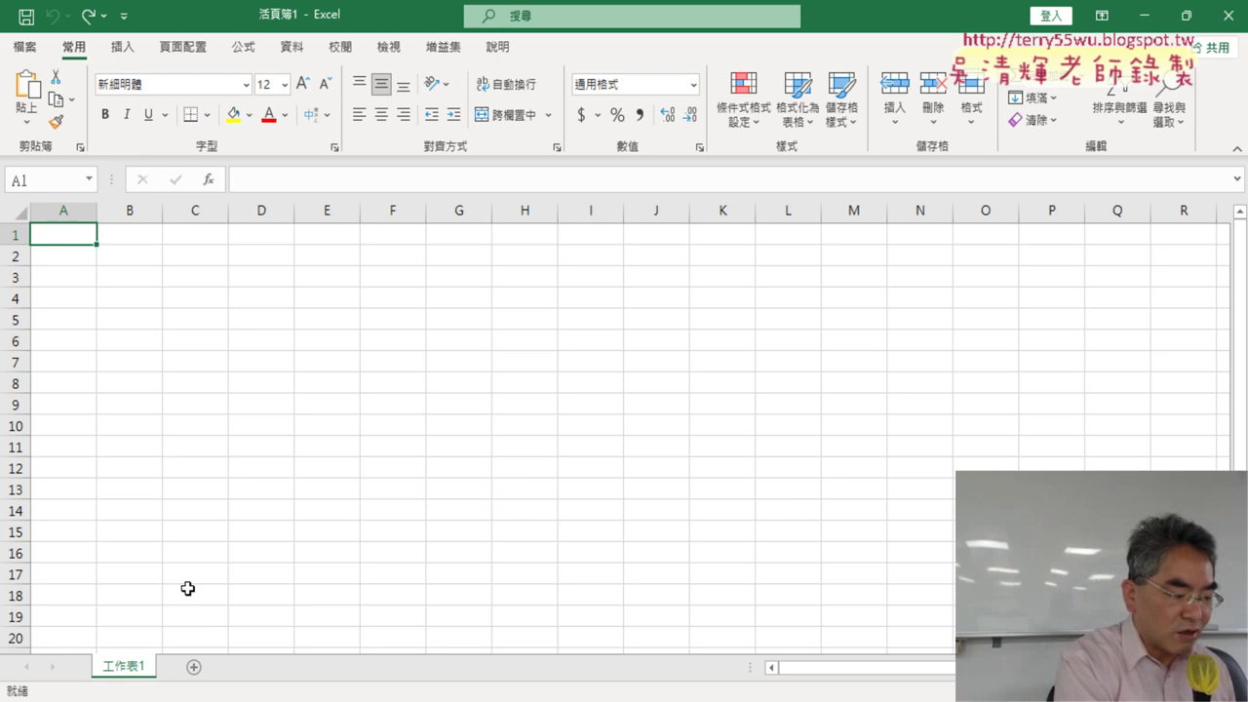
Paste the class list keeping destination formatting, then autofit column B to the names.
{"action": "key", "text": "ctrl+v"}
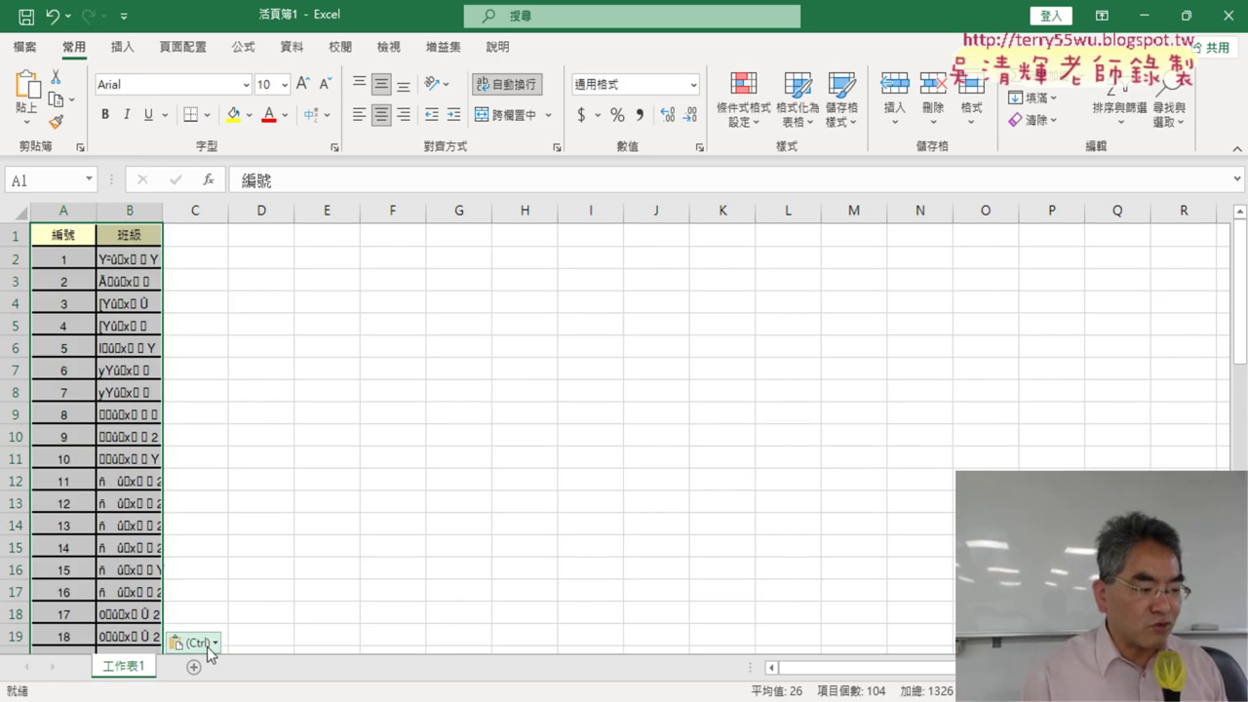
{"action": "key", "text": "ctrl+t"}
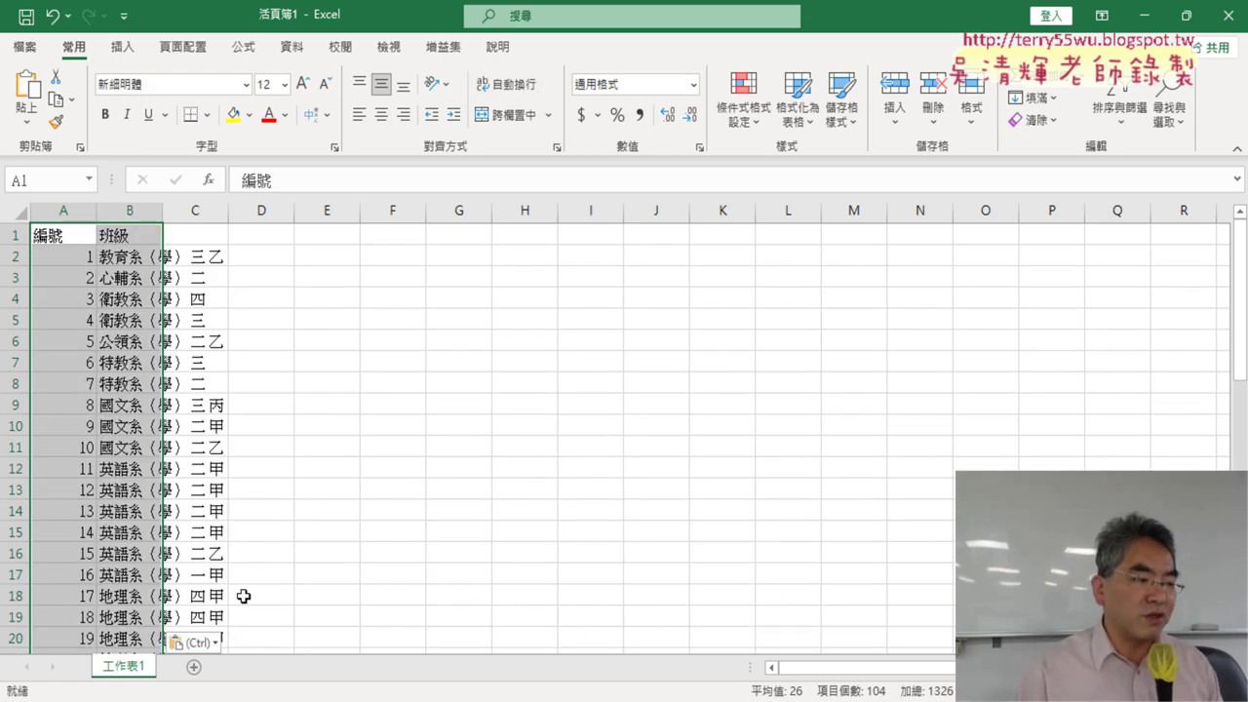
{"action": "double_click", "coordinate": [162, 210]}
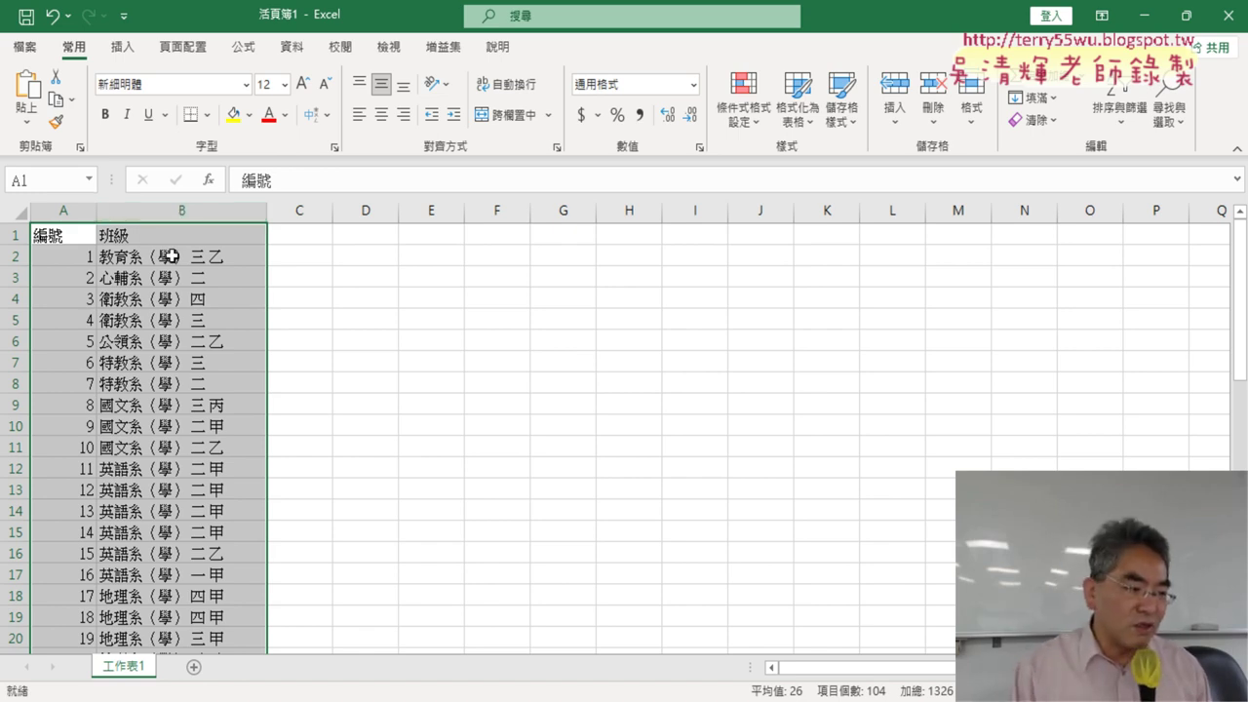
{"action": "left_click", "coordinate": [147, 262]}
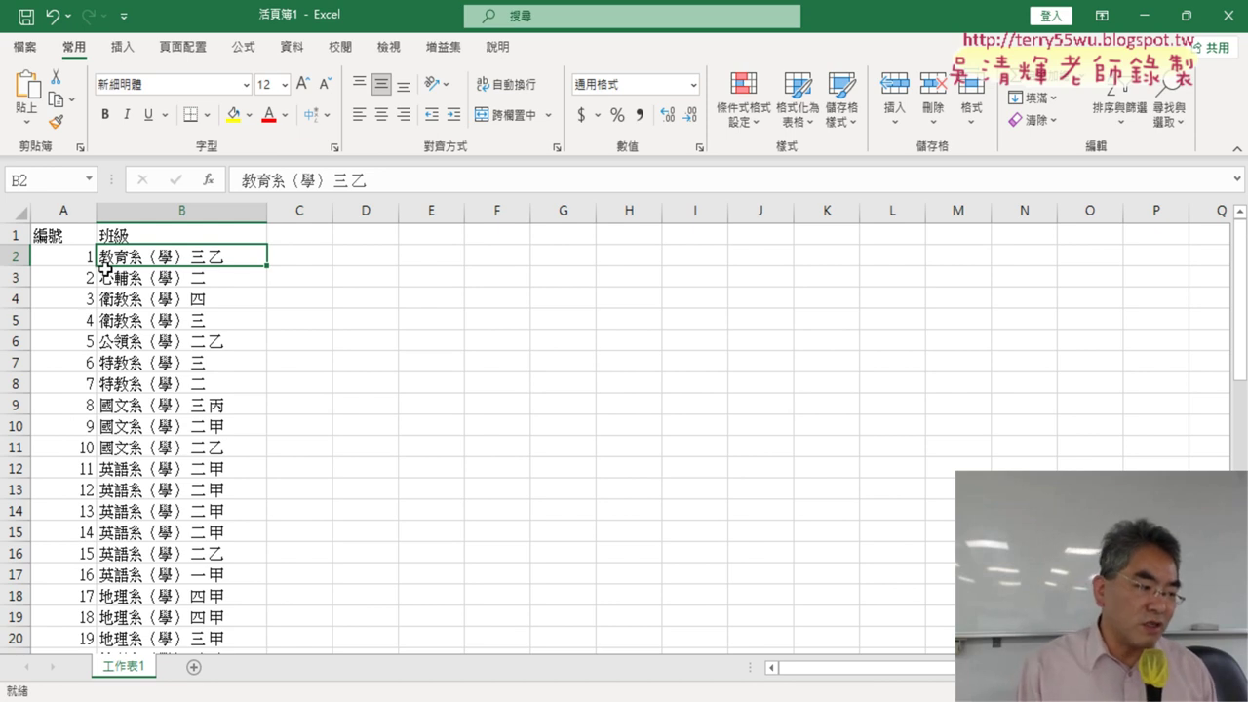
{"action": "left_click", "coordinate": [123, 282]}
{"action": "left_click", "coordinate": [137, 304]}
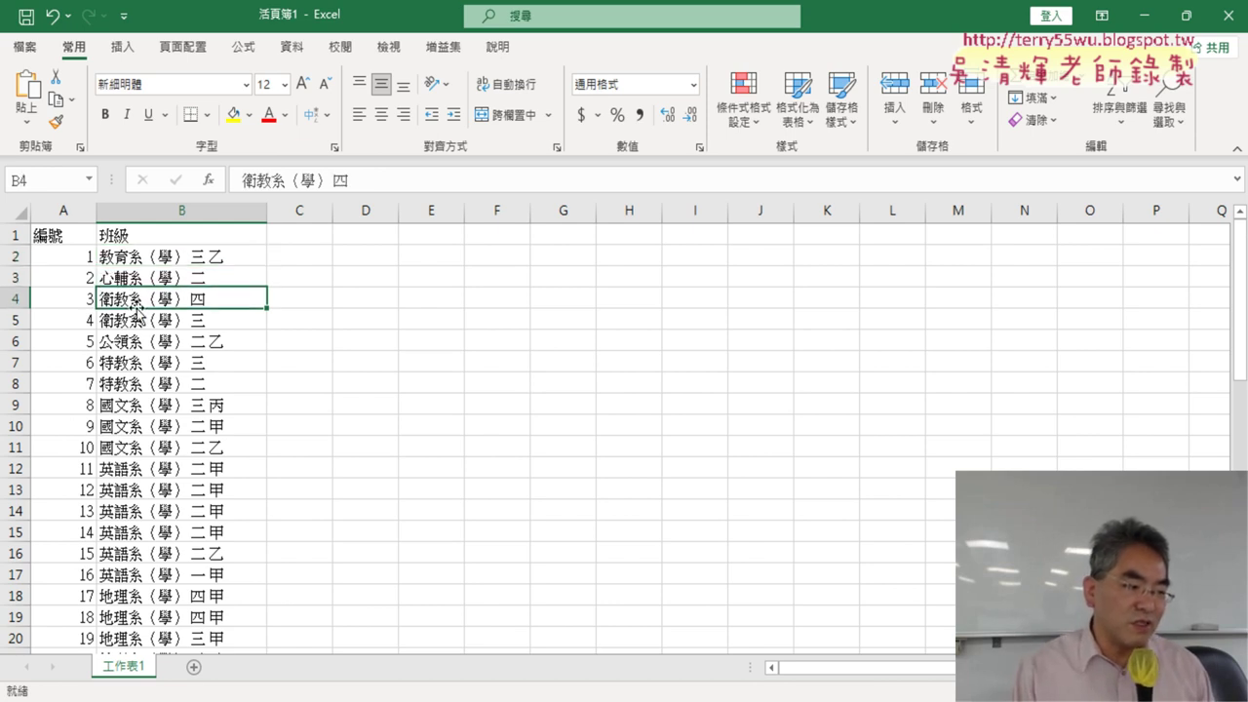
{"action": "left_click", "coordinate": [137, 324]}
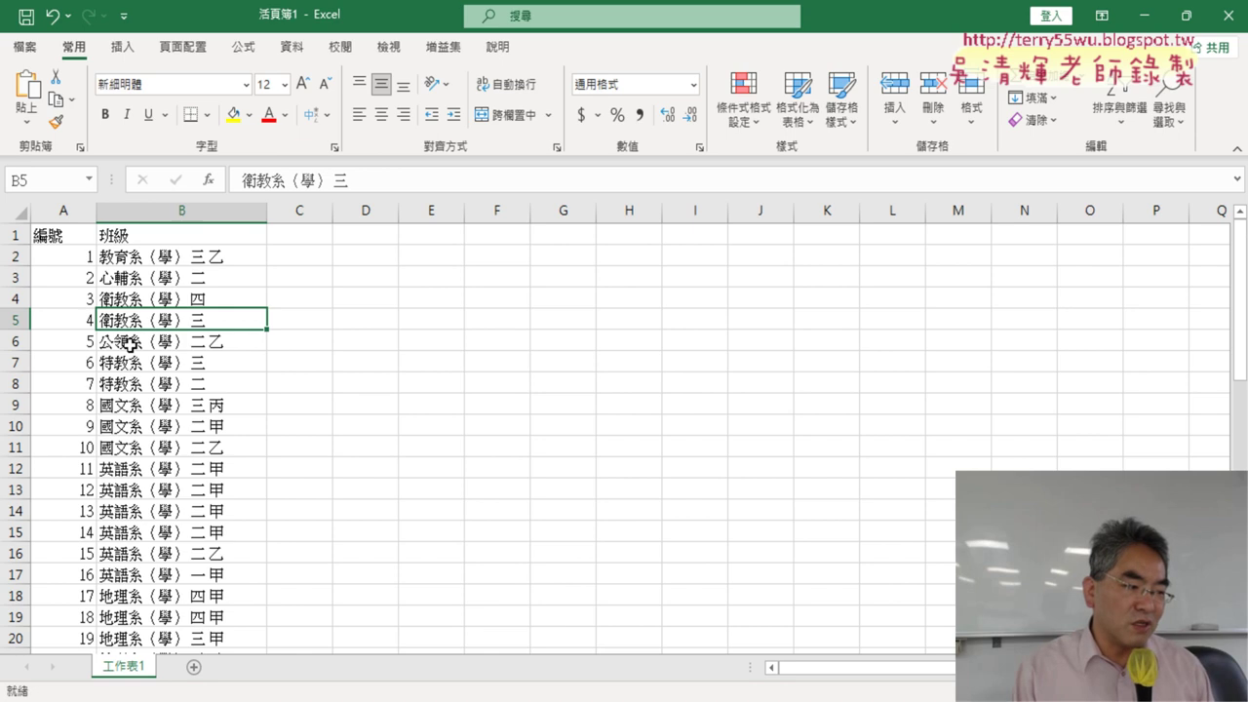
{"action": "left_click", "coordinate": [143, 347]}
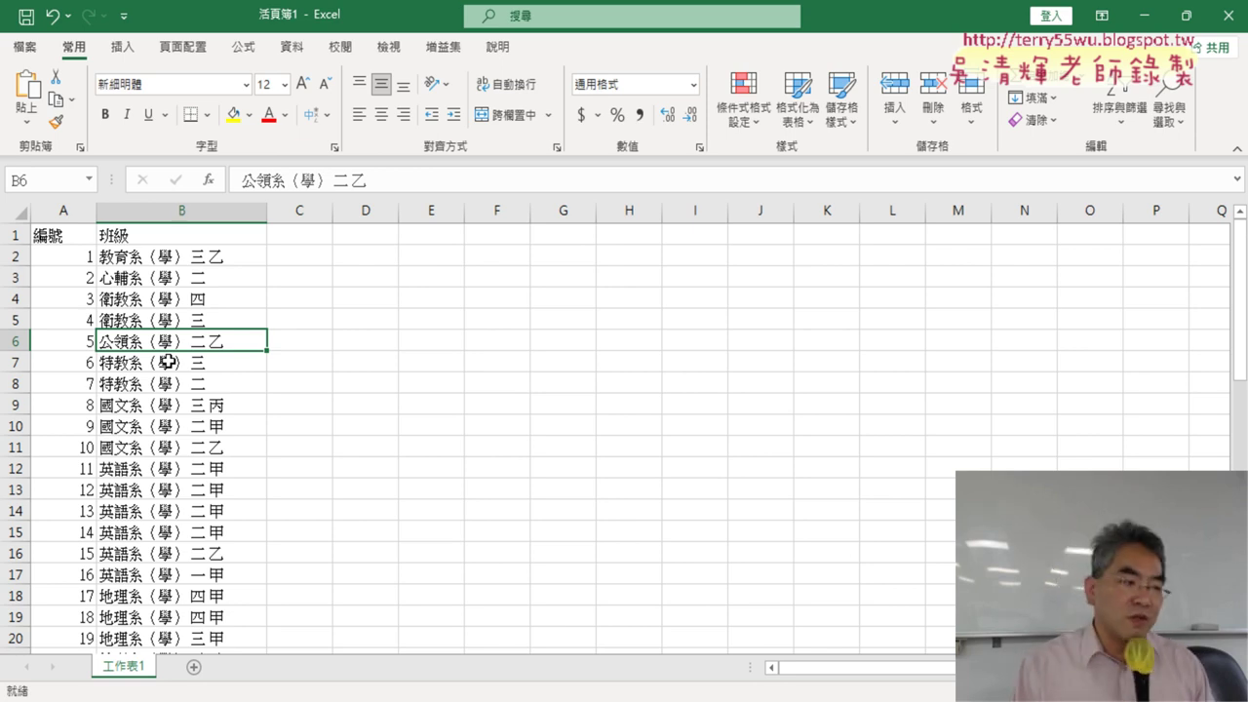
{"action": "left_click", "coordinate": [202, 202]}
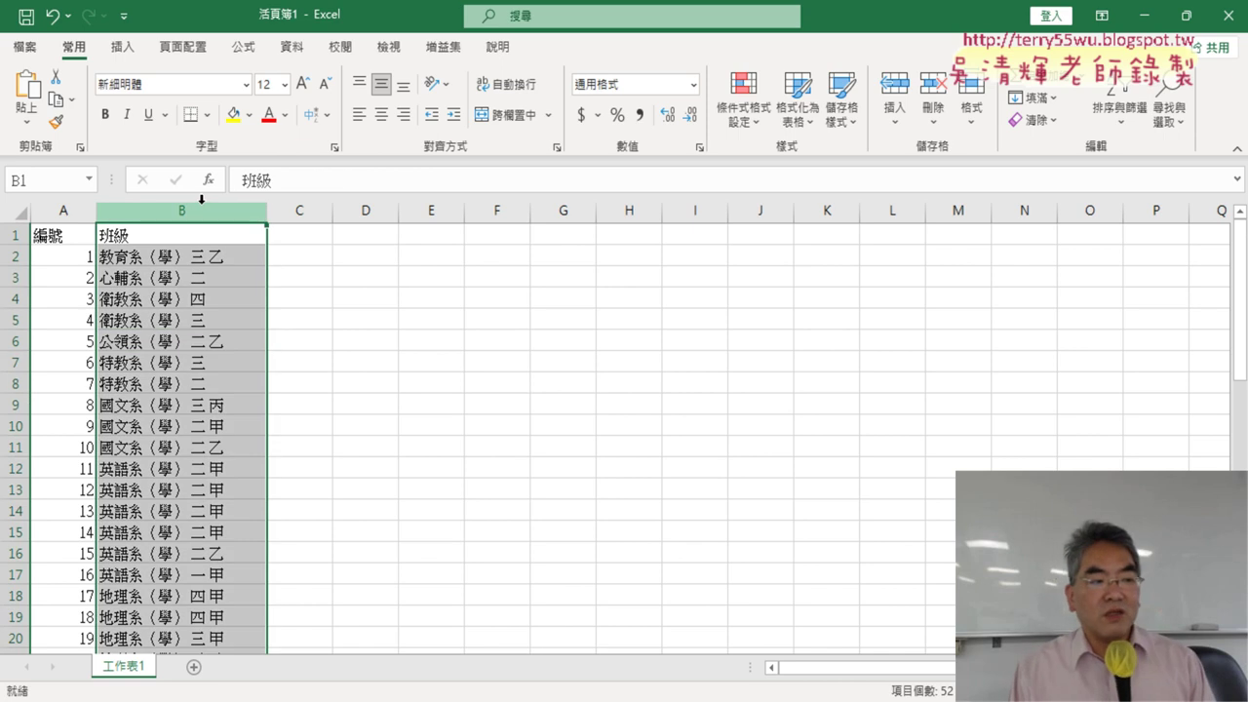
{"action": "left_click", "coordinate": [315, 239]}
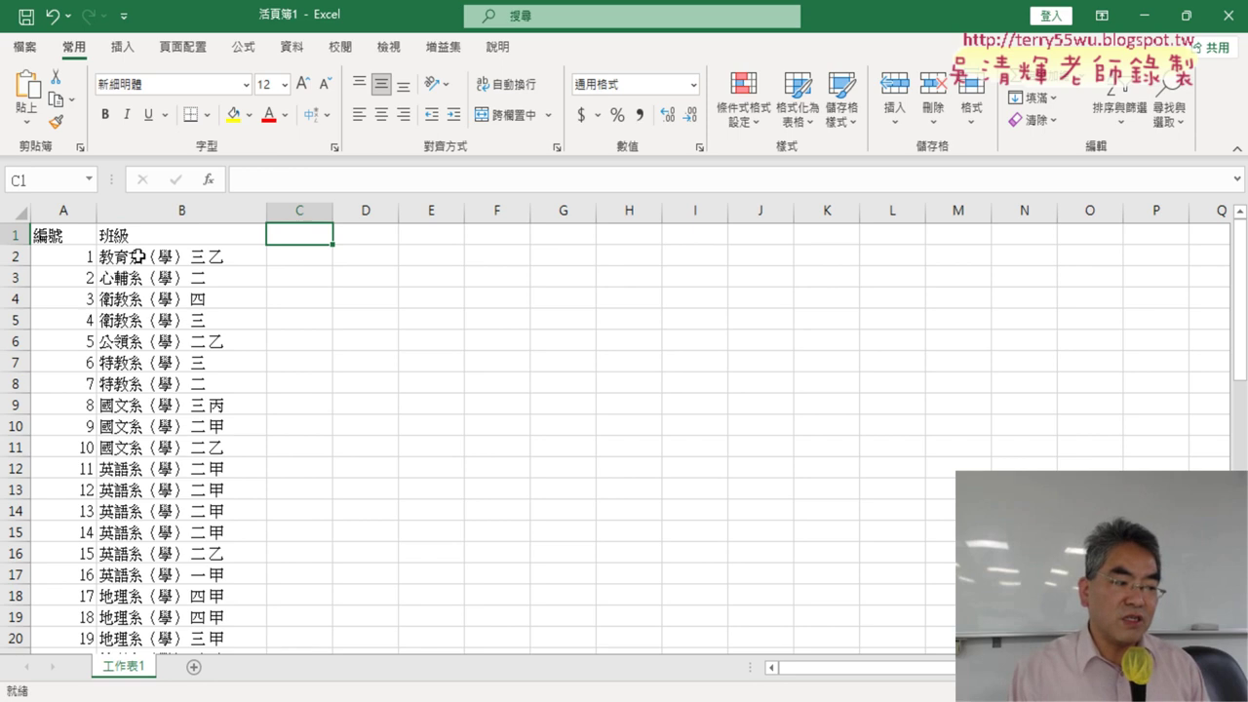
{"action": "left_click", "coordinate": [316, 257]}
{"action": "left_click", "coordinate": [304, 235]}
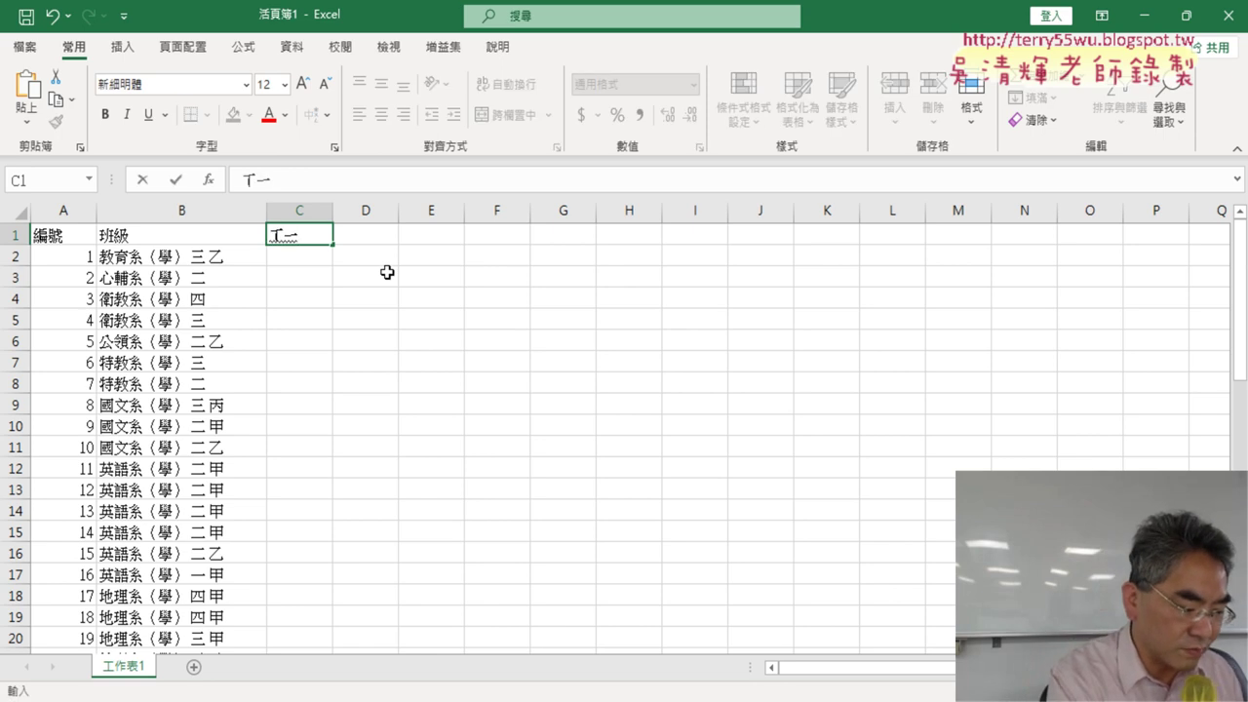
Enter the heading 系所 in C1 and move down into the column.
{"action": "type", "text": "系"}
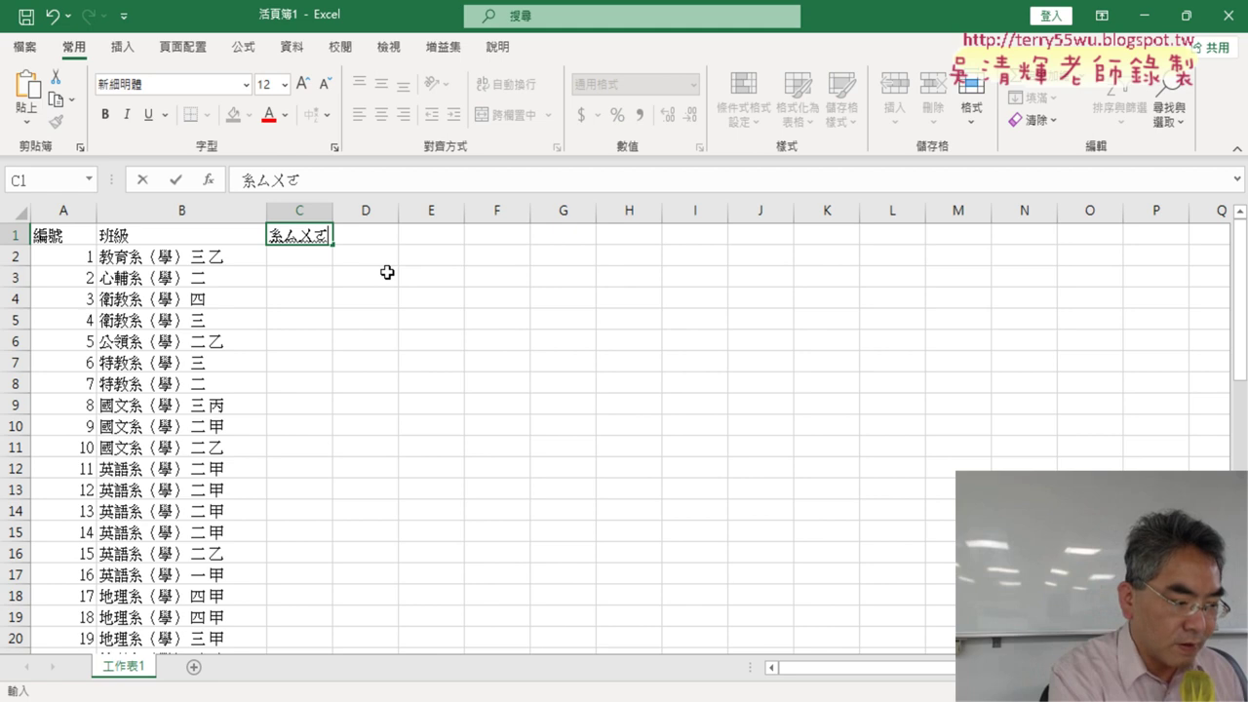
{"action": "type", "text": "所"}
{"action": "key", "text": "Return"}
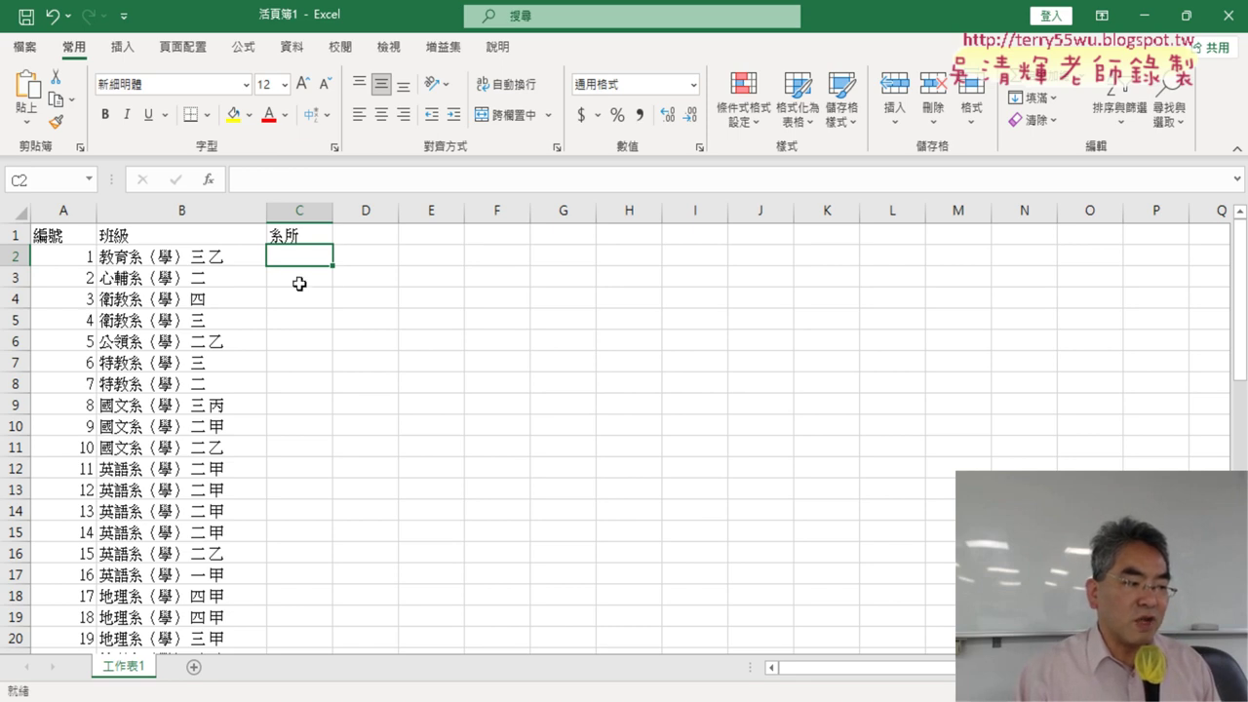
{"action": "left_click", "coordinate": [299, 284]}
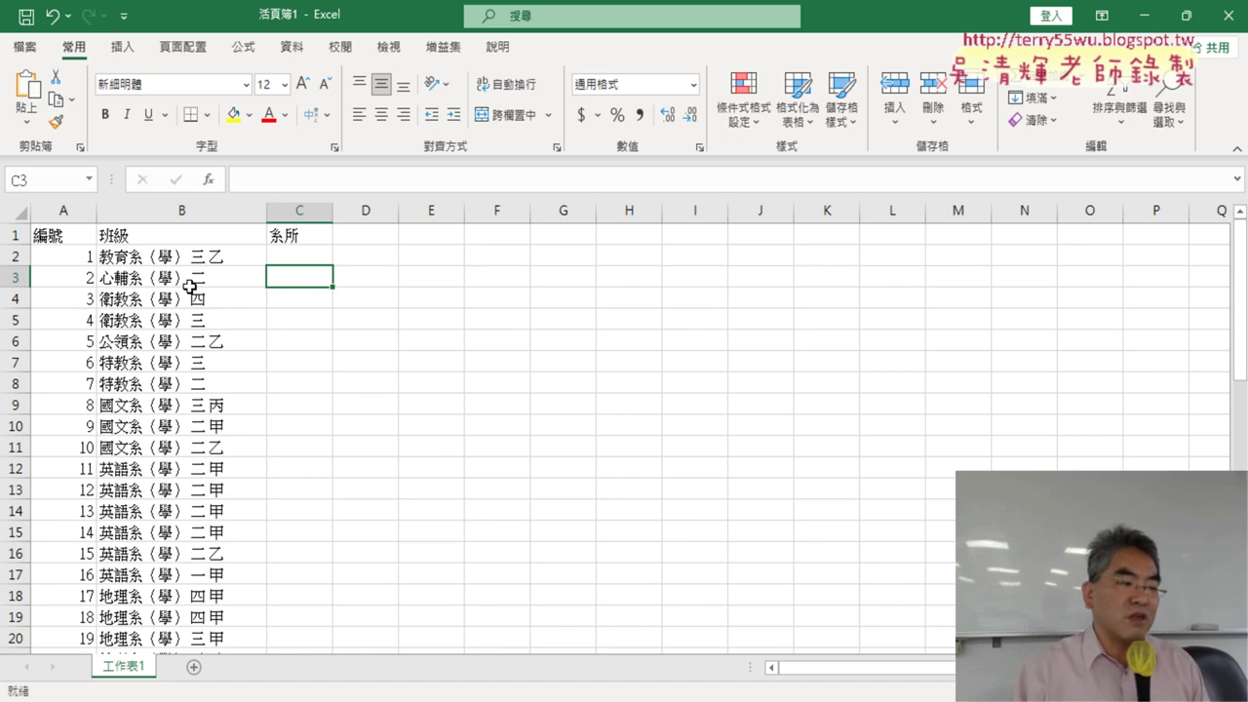
{"action": "scroll", "coordinate": [214, 400], "scroll_direction": "down", "scroll_amount": 2}
{"action": "scroll", "coordinate": [210, 404], "scroll_direction": "down", "scroll_amount": 2}
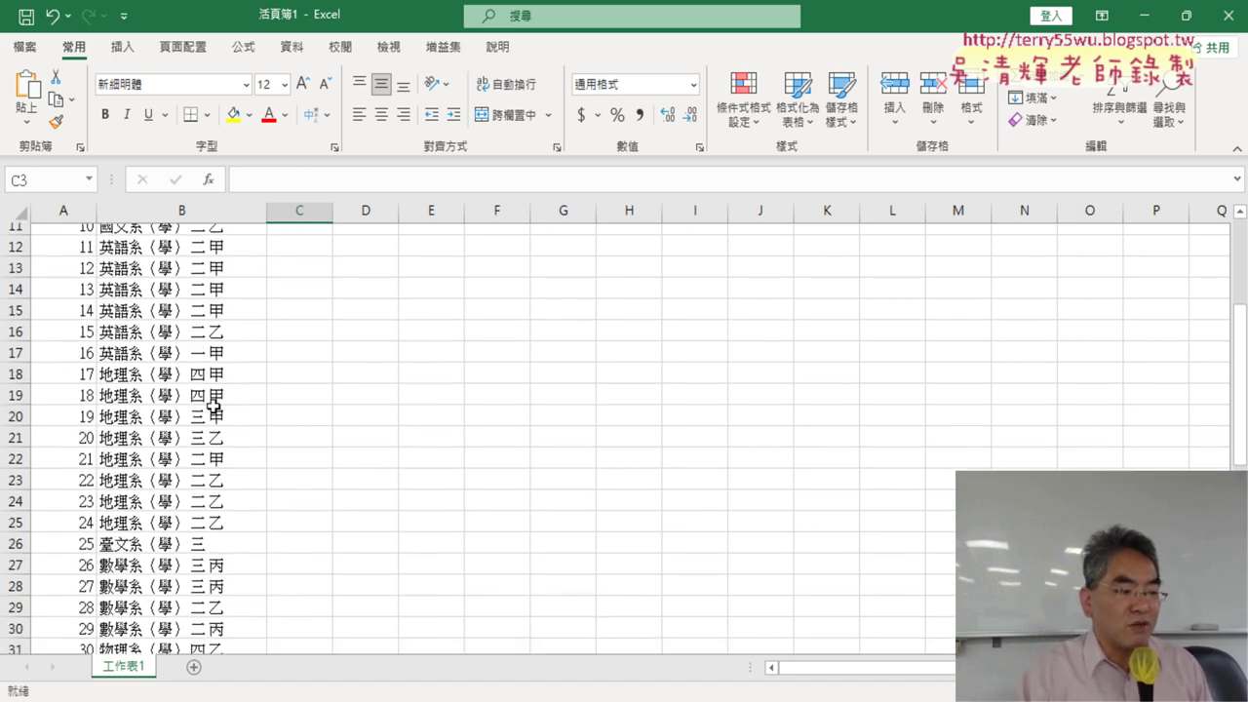
{"action": "scroll", "coordinate": [210, 405], "scroll_direction": "down", "scroll_amount": 4}
{"action": "scroll", "coordinate": [208, 405], "scroll_direction": "down", "scroll_amount": 2}
{"action": "scroll", "coordinate": [207, 405], "scroll_direction": "down", "scroll_amount": 2}
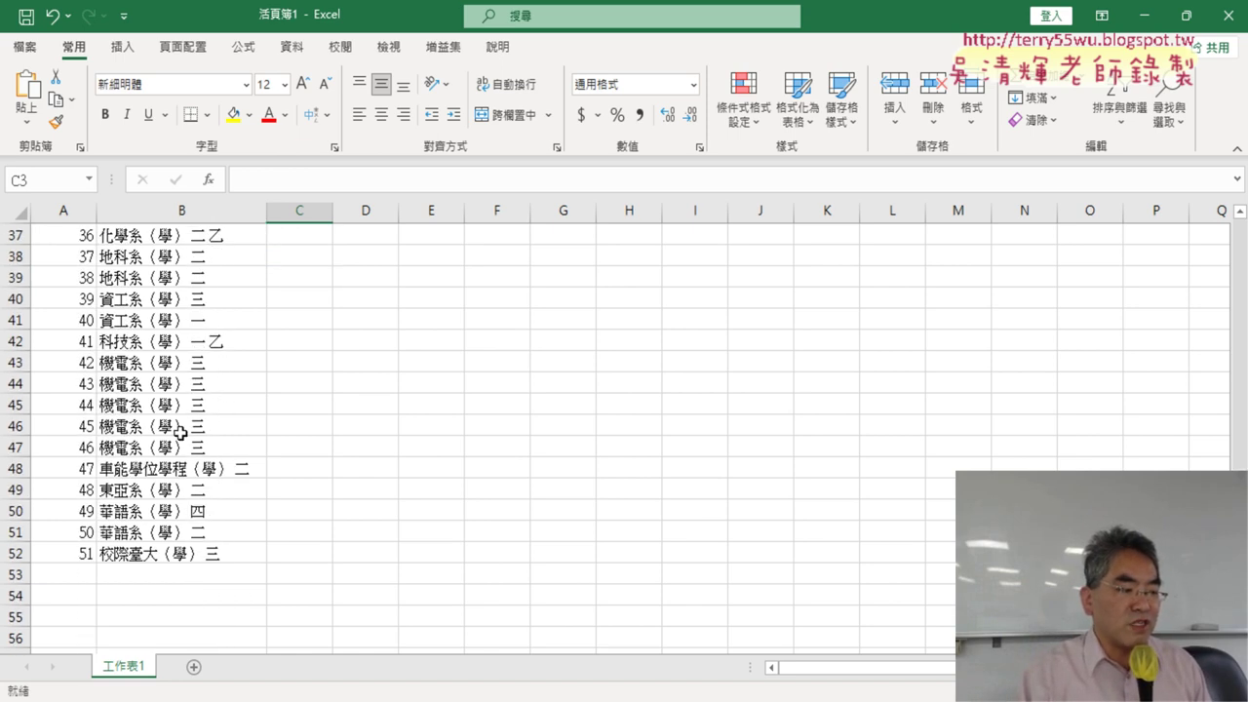
{"action": "left_click", "coordinate": [116, 468]}
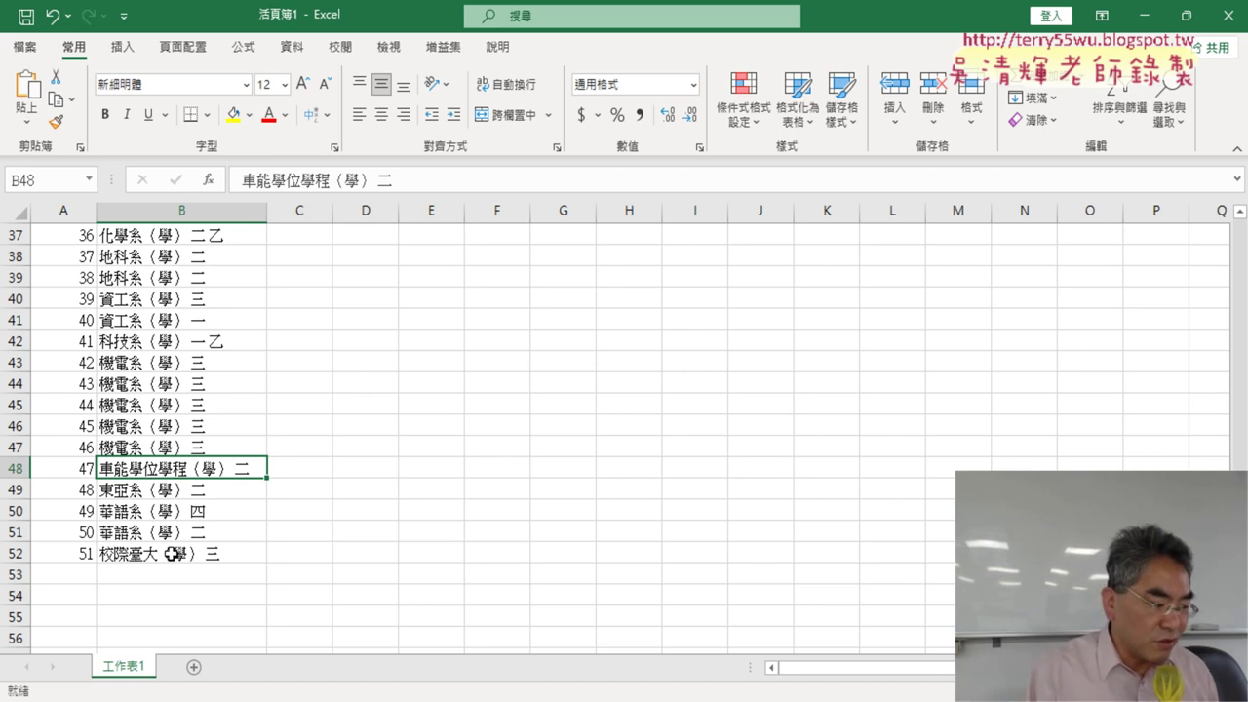
{"action": "left_click", "coordinate": [138, 552]}
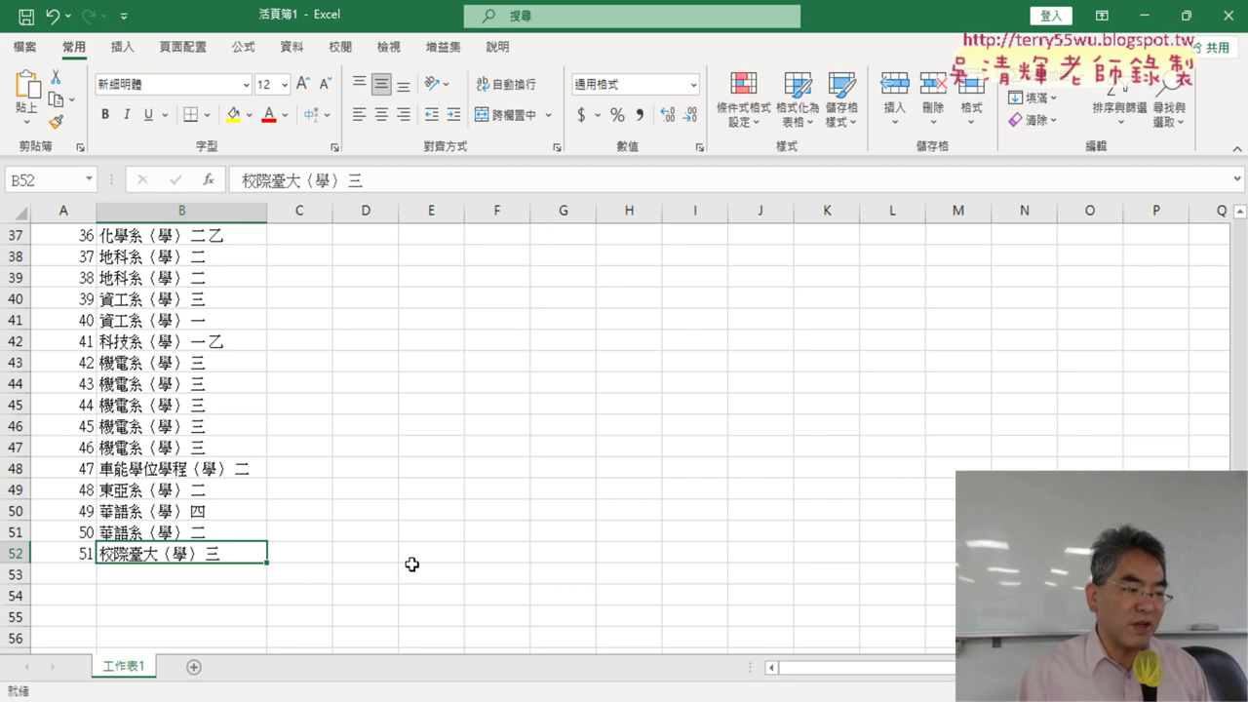
{"action": "scroll", "coordinate": [166, 488], "scroll_direction": "up", "scroll_amount": 10}
{"action": "scroll", "coordinate": [170, 502], "scroll_direction": "up", "scroll_amount": 2}
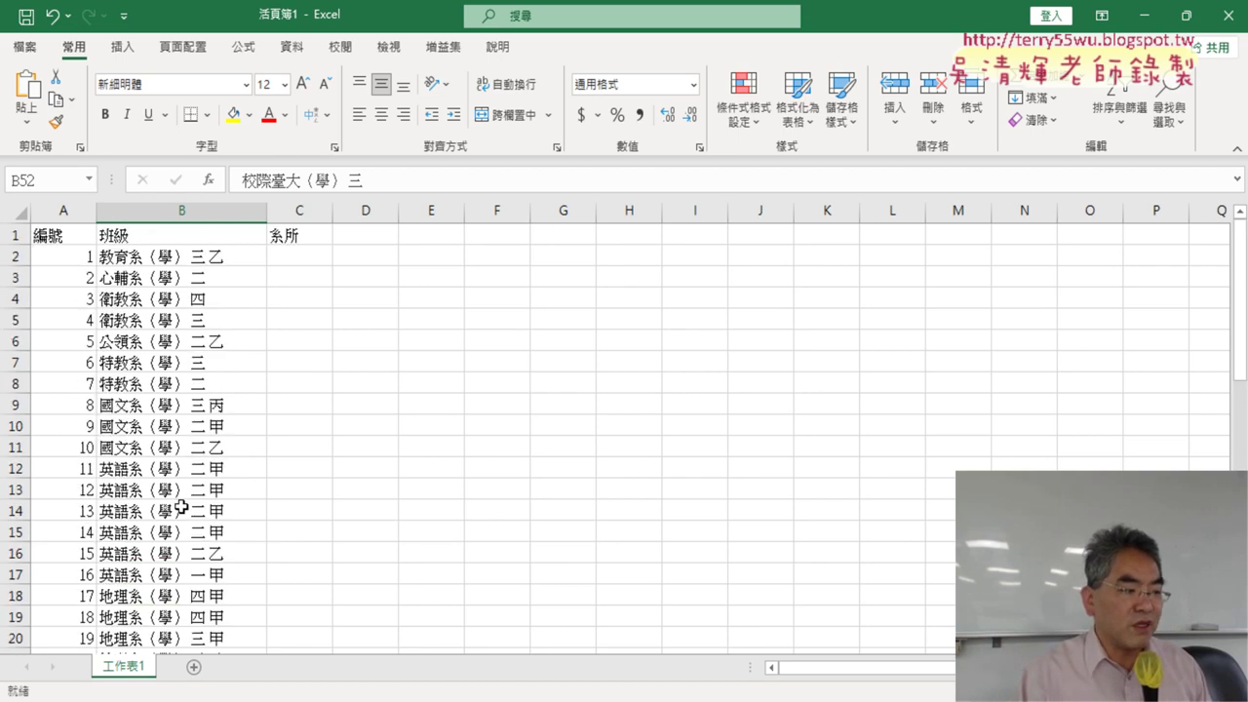
Examine the department parts 教育系 and 心輔系 within the B2 and B3 class names.
{"action": "left_click", "coordinate": [118, 260]}
{"action": "left_click", "coordinate": [317, 255]}
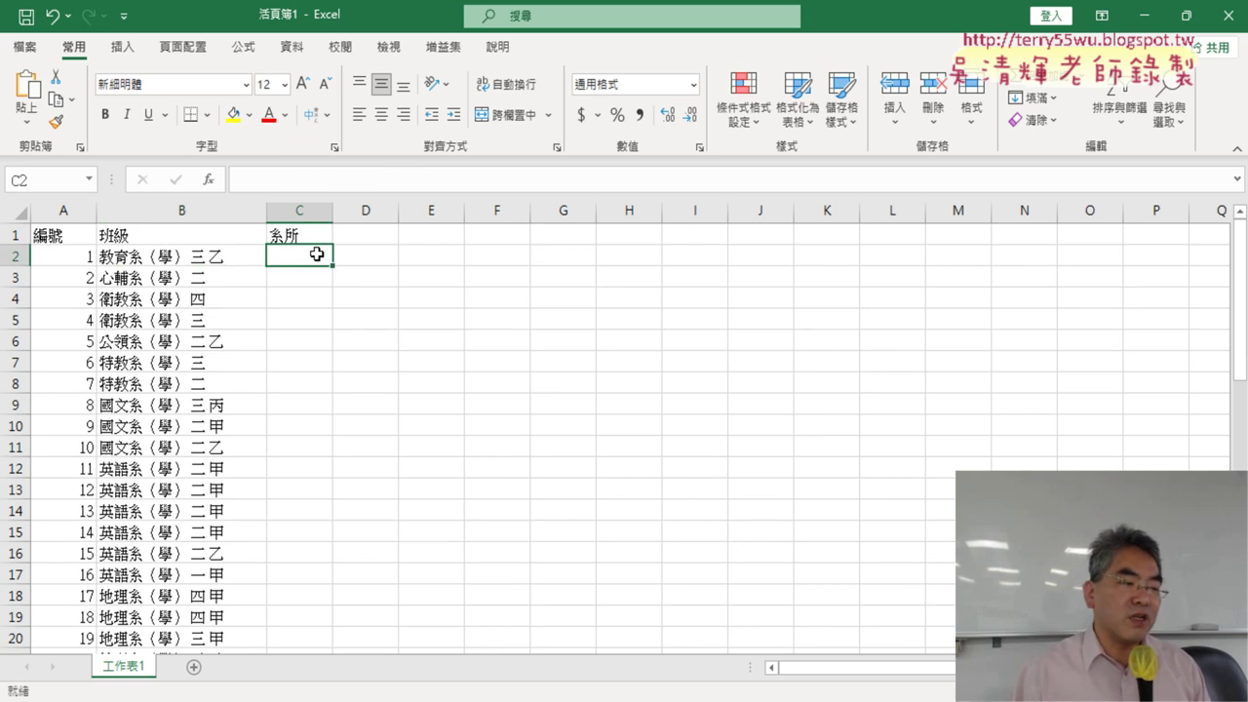
{"action": "left_click", "coordinate": [153, 247]}
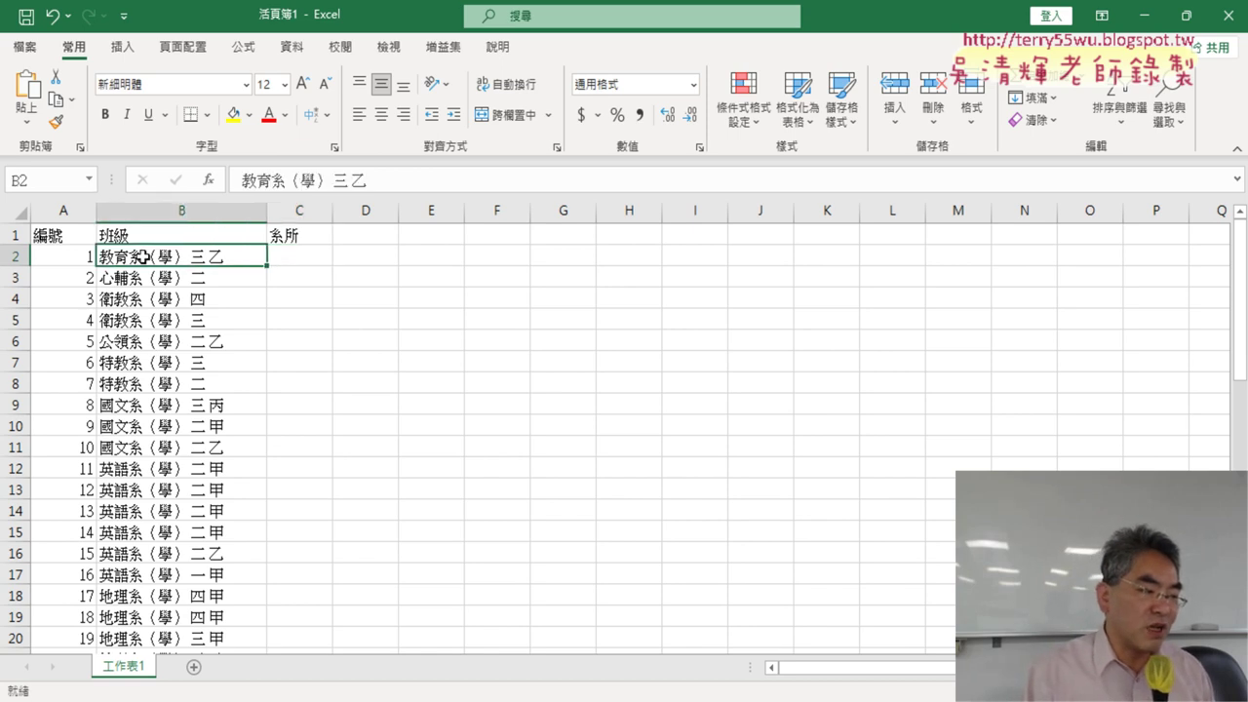
{"action": "double_click", "coordinate": [144, 256]}
{"action": "mouse_move", "coordinate": [99, 257]}
{"action": "left_mouse_down"}
{"action": "mouse_move", "coordinate": [143, 257]}
{"action": "mouse_move", "coordinate": [144, 277]}
{"action": "left_mouse_up"}
{"action": "left_click", "coordinate": [137, 279]}
{"action": "double_click", "coordinate": [137, 278]}
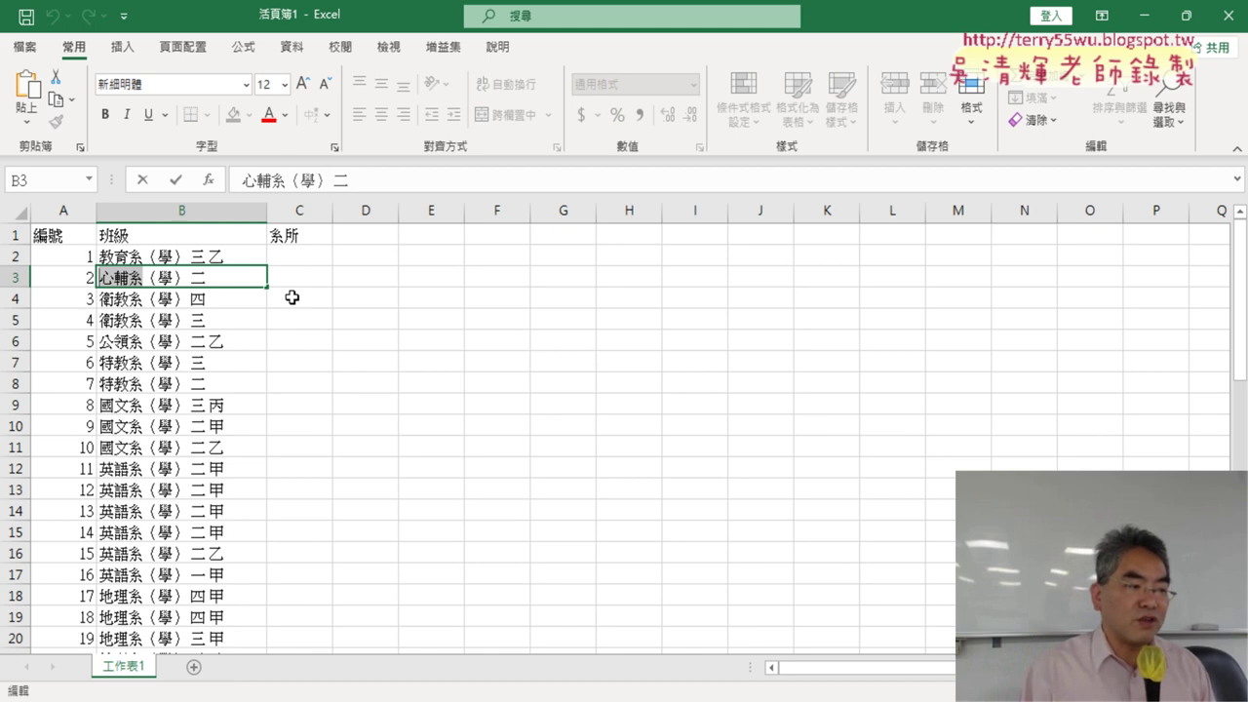
{"action": "left_click", "coordinate": [305, 252]}
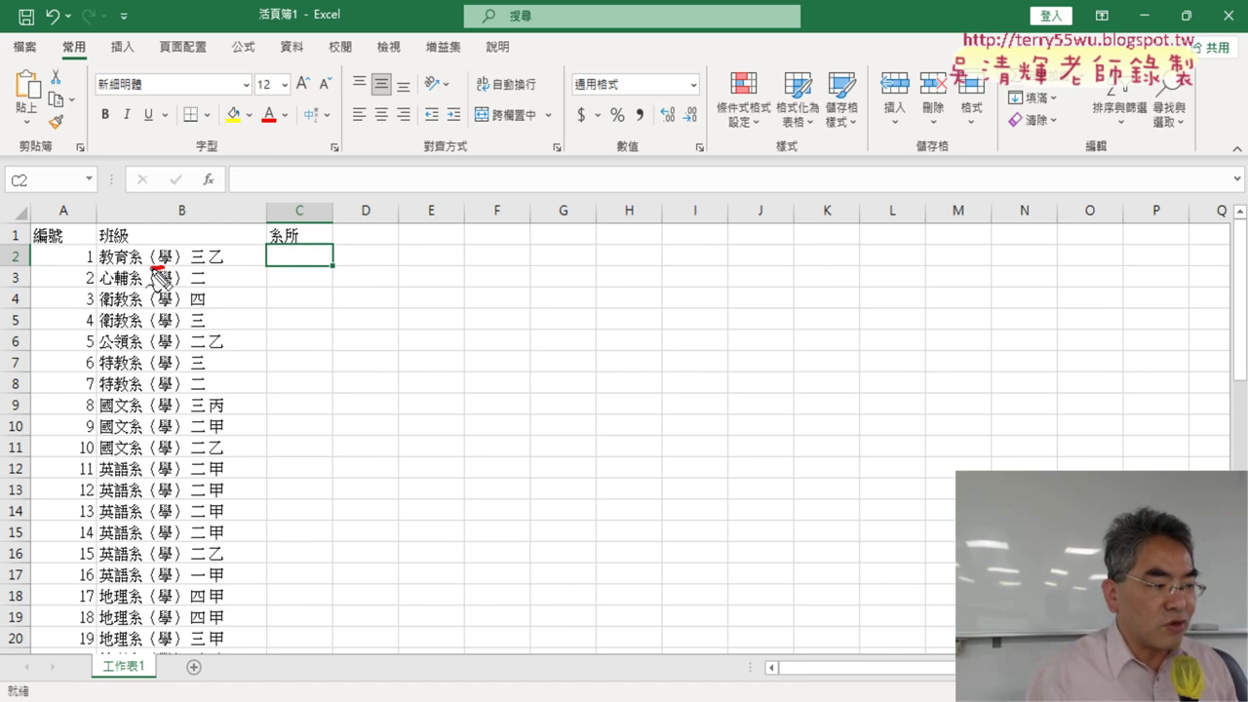
{"action": "left_click_drag", "start_coordinate": [146, 242], "coordinate": [161, 269]}
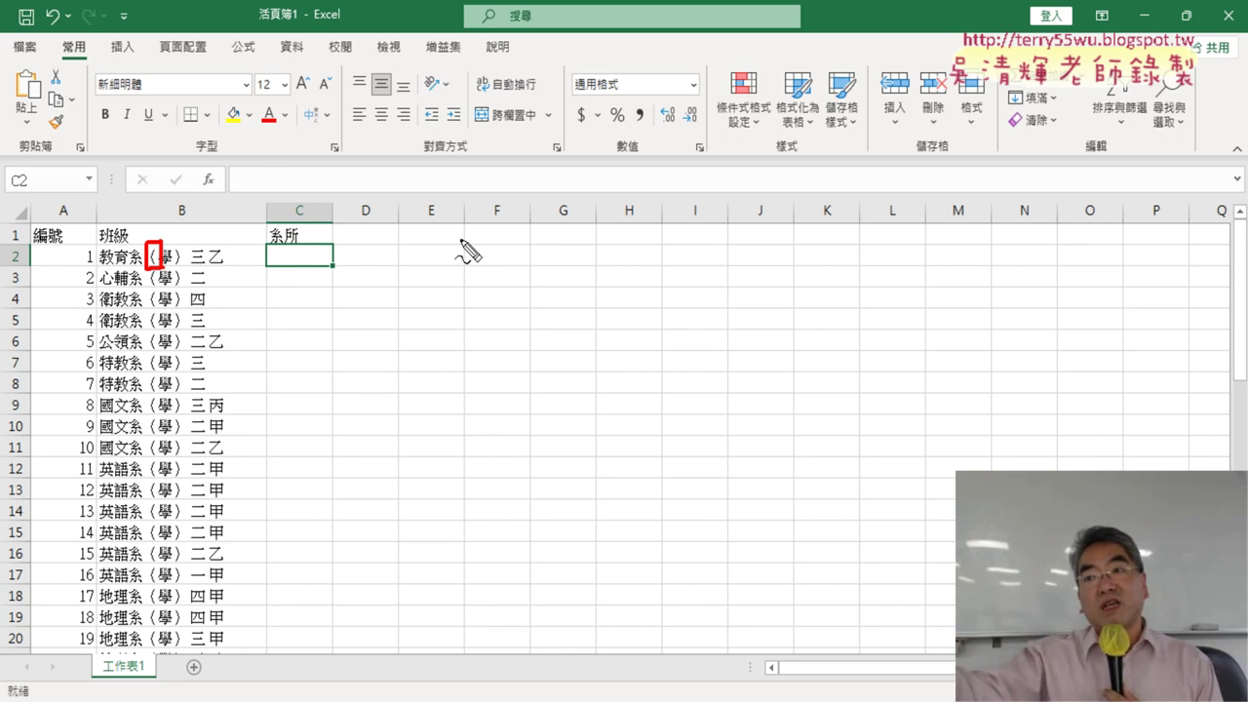
{"action": "key", "text": "Escape"}
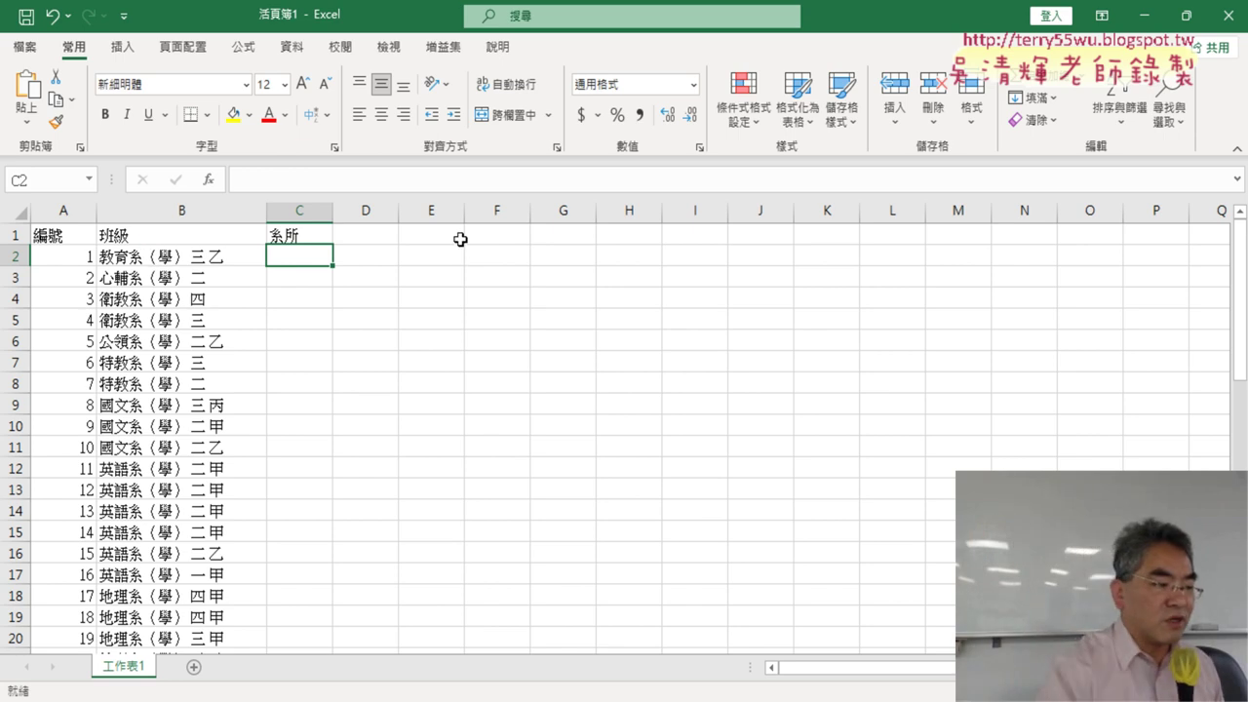
Check the class entry in B48, then bring up Insert Function for cell C2.
{"action": "scroll", "coordinate": [380, 407], "scroll_direction": "down", "scroll_amount": 3}
{"action": "scroll", "coordinate": [359, 421], "scroll_direction": "down", "scroll_amount": 5}
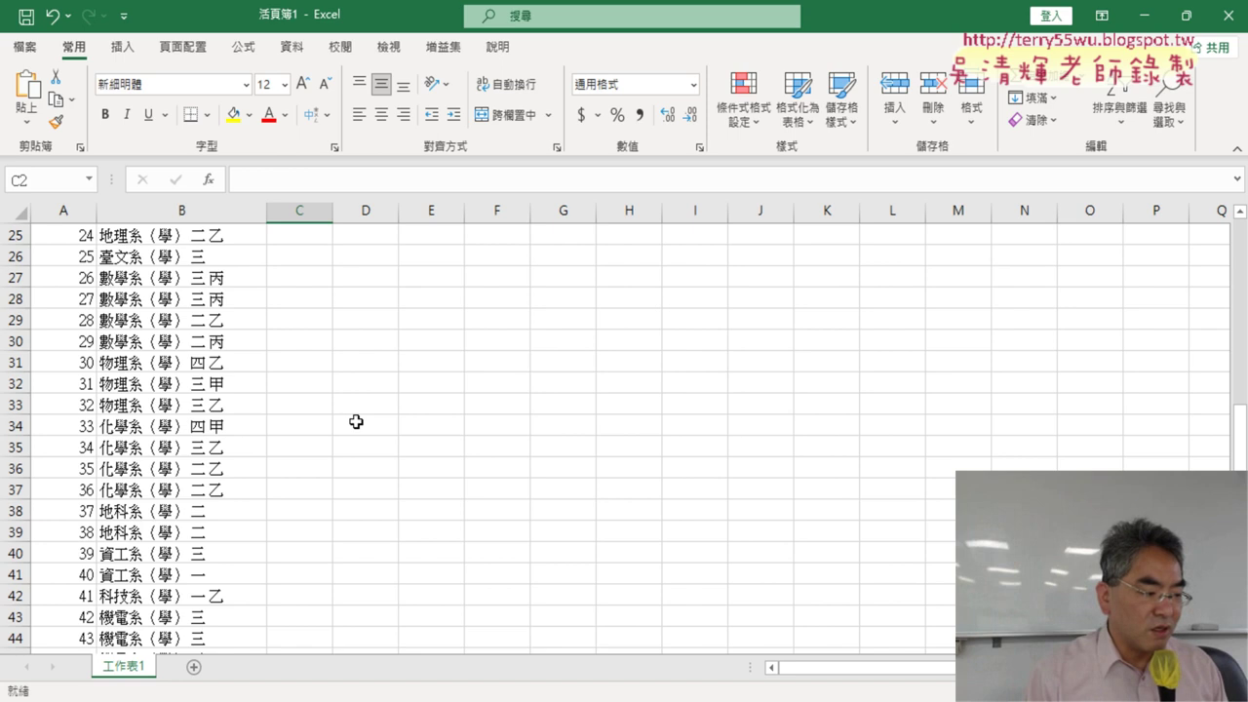
{"action": "scroll", "coordinate": [355, 421], "scroll_direction": "down", "scroll_amount": 5}
{"action": "left_click", "coordinate": [209, 403]}
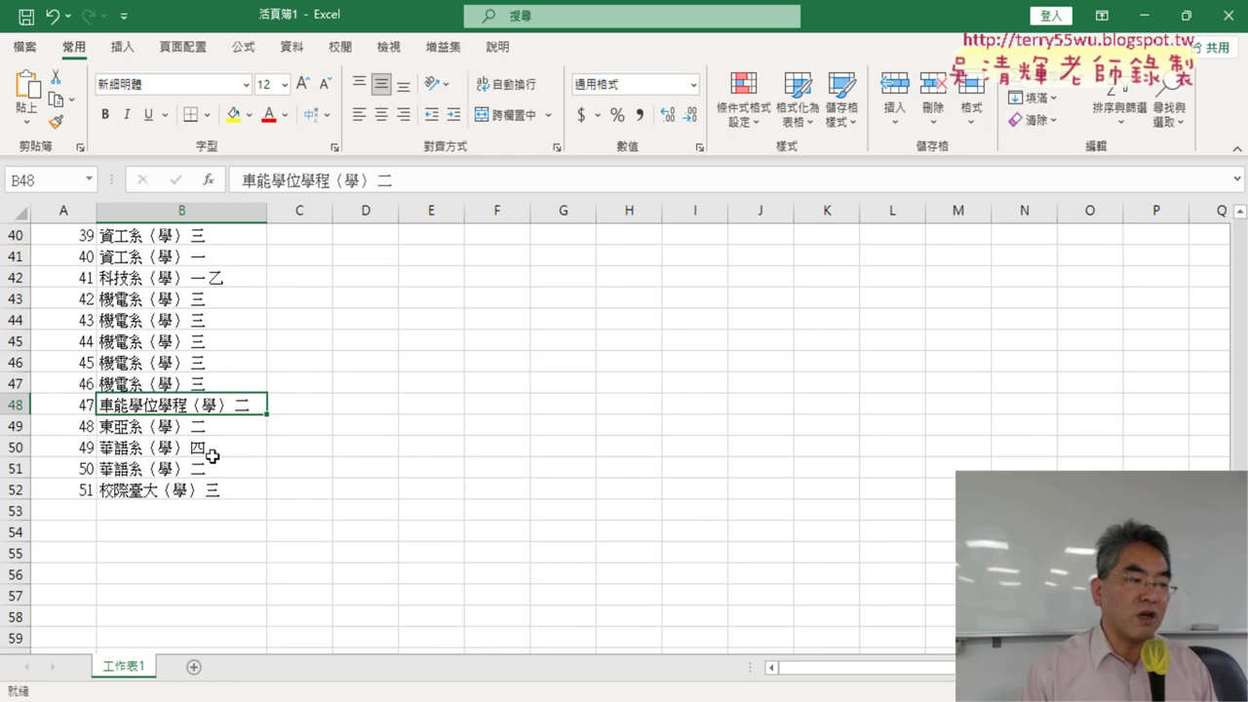
{"action": "scroll", "coordinate": [211, 456], "scroll_direction": "up", "scroll_amount": 11}
{"action": "scroll", "coordinate": [257, 468], "scroll_direction": "up", "scroll_amount": 2}
{"action": "left_click", "coordinate": [293, 257]}
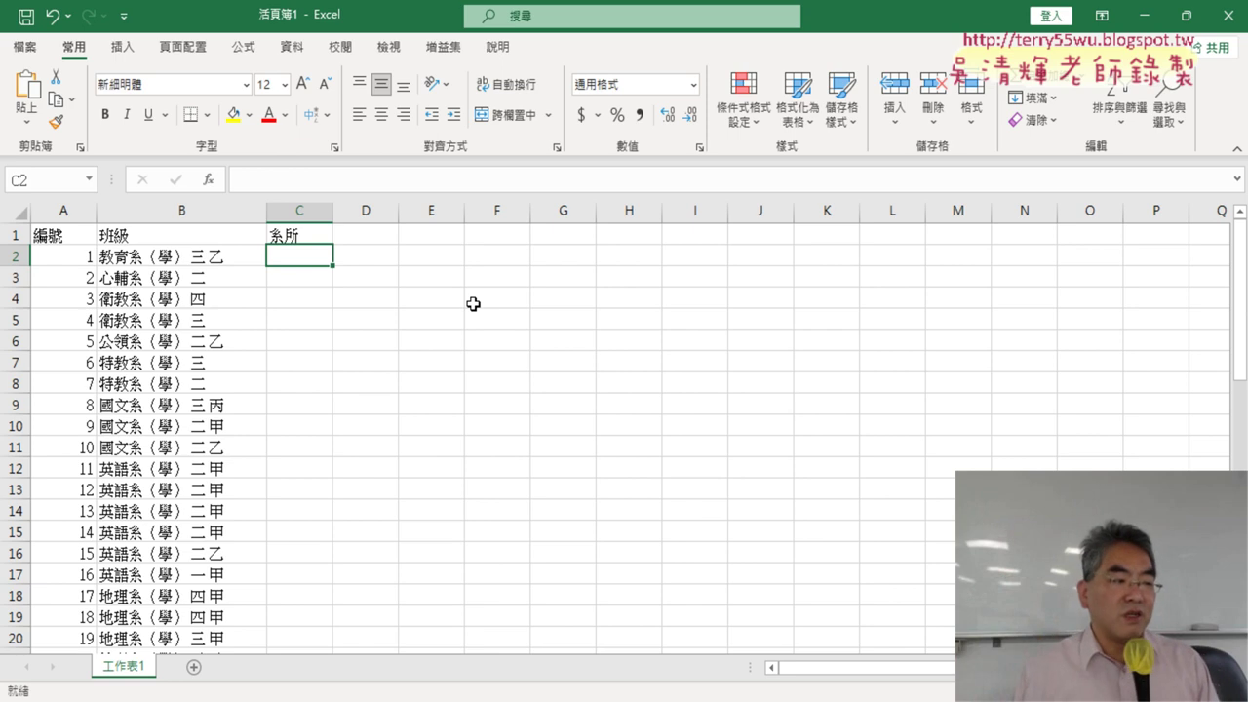
{"action": "left_click", "coordinate": [209, 181]}
Move the Insert Function dialog away from the class data.
{"action": "left_click_drag", "start_coordinate": [429, 285], "coordinate": [523, 70]}
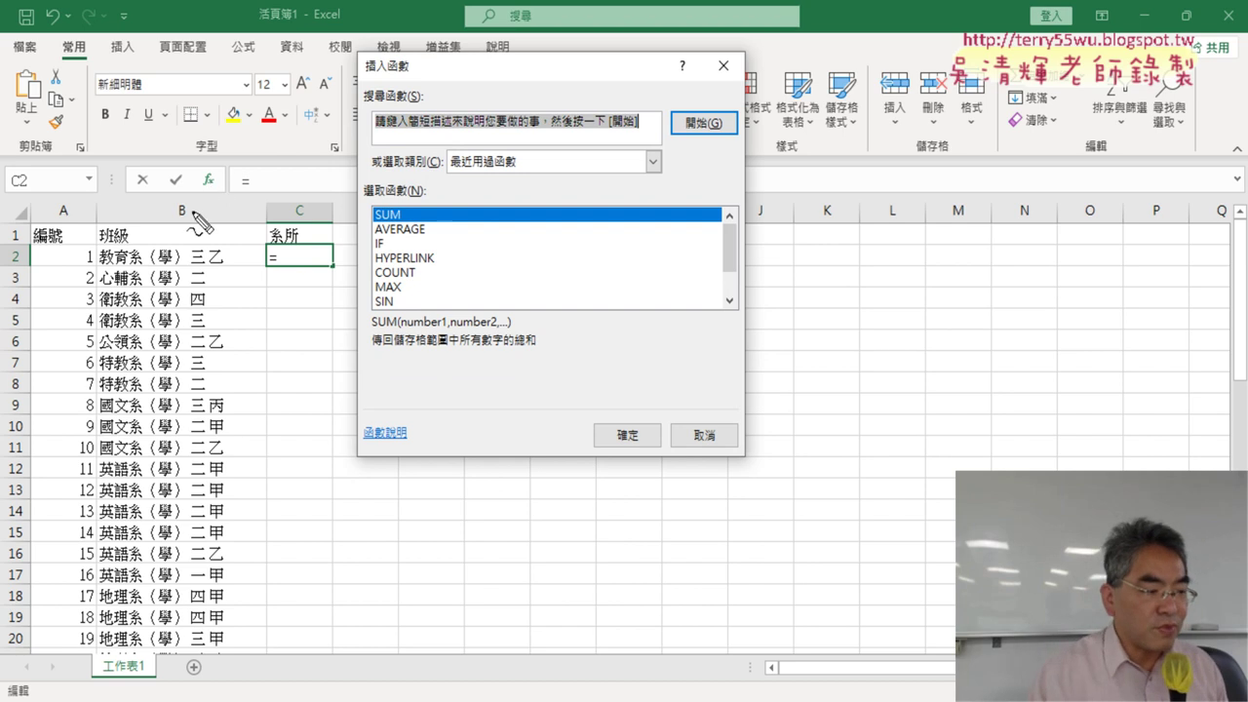
{"action": "mouse_move", "coordinate": [263, 236]}
{"action": "left_mouse_down"}
{"action": "mouse_move", "coordinate": [273, 271]}
{"action": "mouse_move", "coordinate": [327, 287]}
{"action": "mouse_move", "coordinate": [338, 276]}
{"action": "left_mouse_up"}
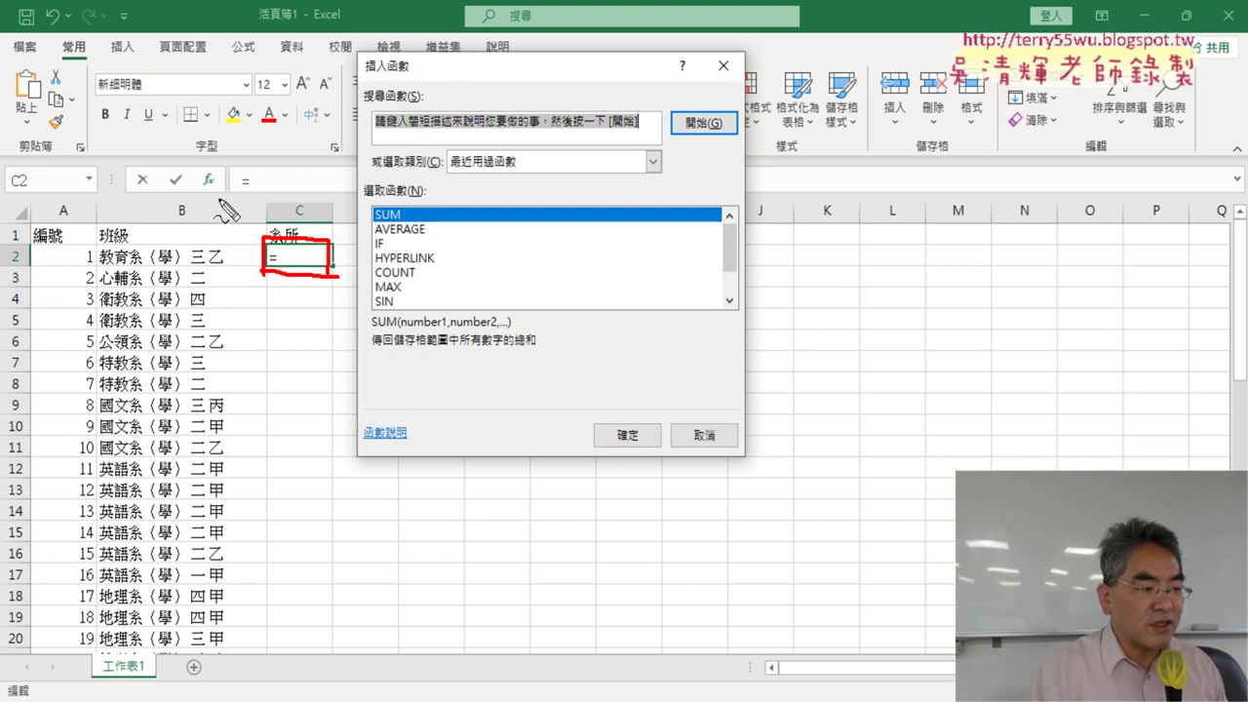
{"action": "left_click_drag", "start_coordinate": [212, 197], "coordinate": [207, 208]}
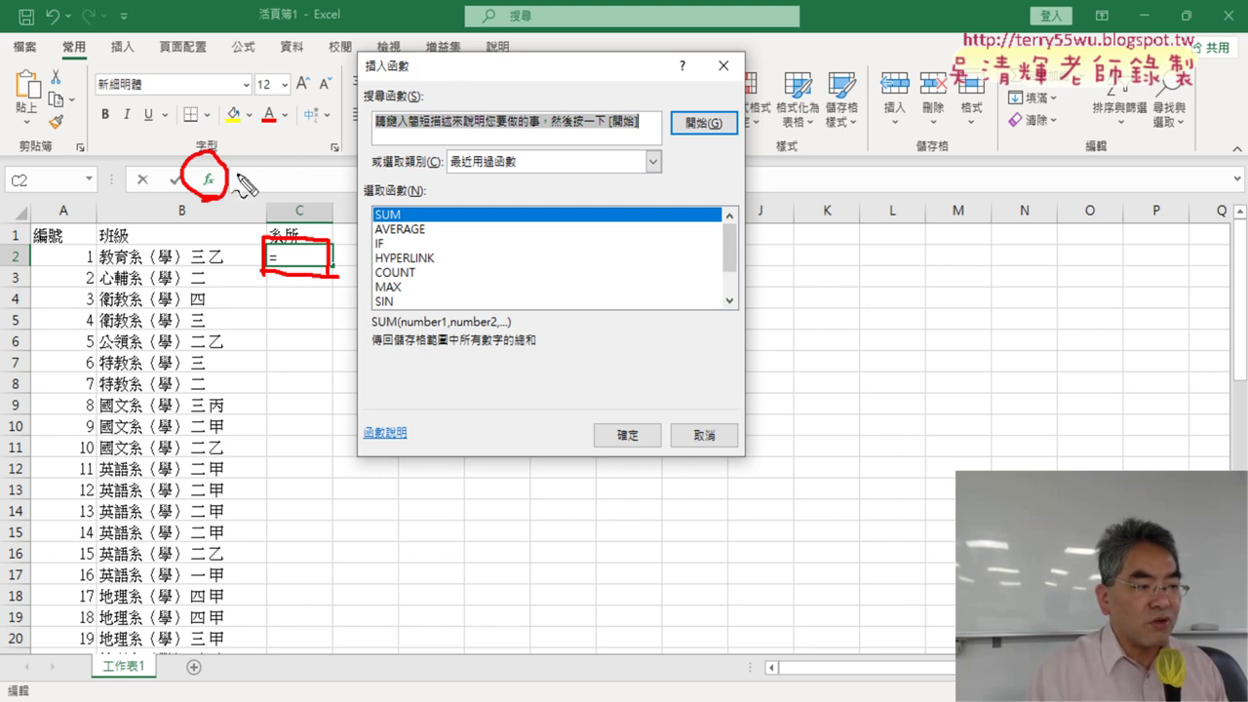
{"action": "mouse_move", "coordinate": [236, 162]}
{"action": "left_mouse_down"}
{"action": "mouse_move", "coordinate": [464, 143]}
{"action": "mouse_move", "coordinate": [480, 129]}
{"action": "mouse_move", "coordinate": [484, 200]}
{"action": "left_mouse_up"}
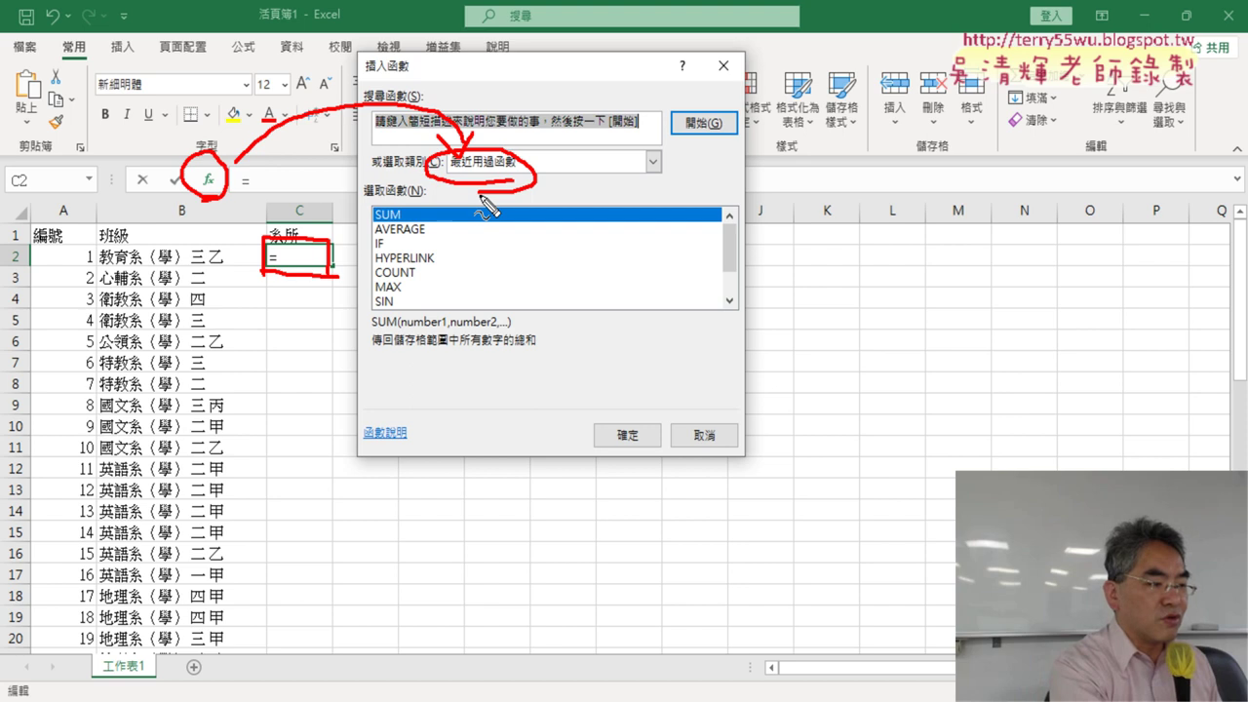
{"action": "key", "text": "Escape"}
Filter the function list to 文字, then choose FIND and confirm it.
{"action": "left_click", "coordinate": [535, 160]}
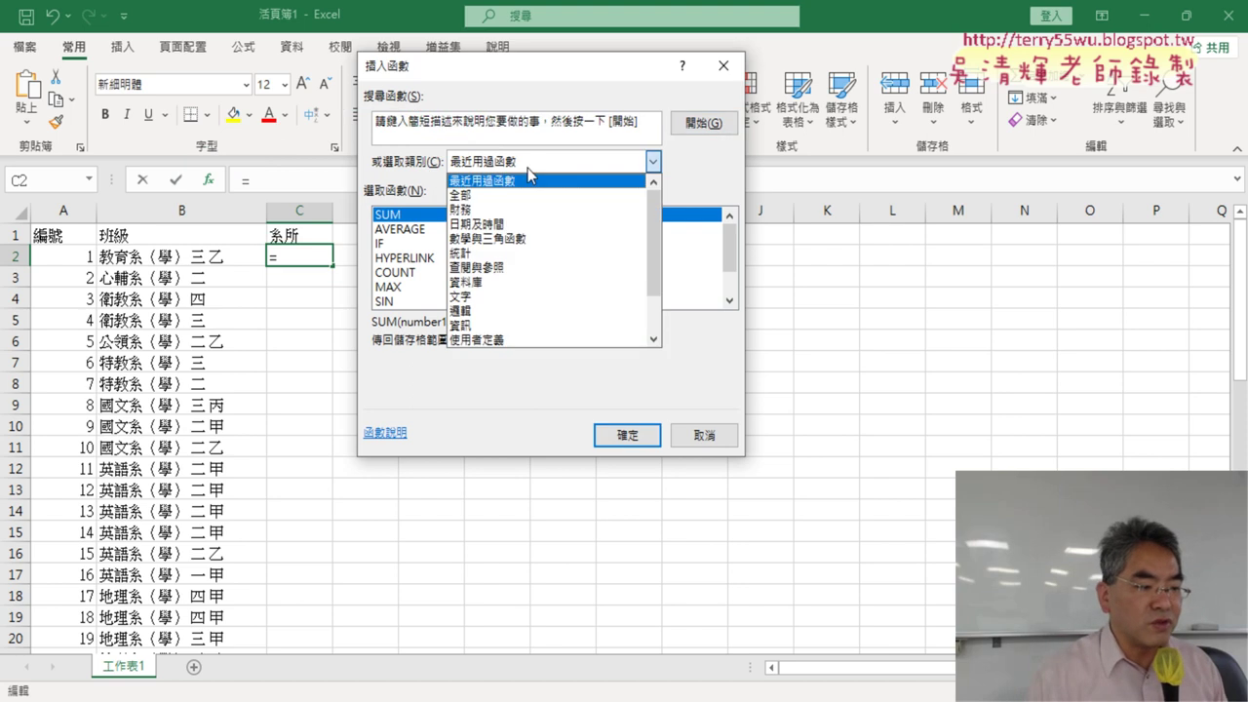
{"action": "left_click", "coordinate": [508, 298]}
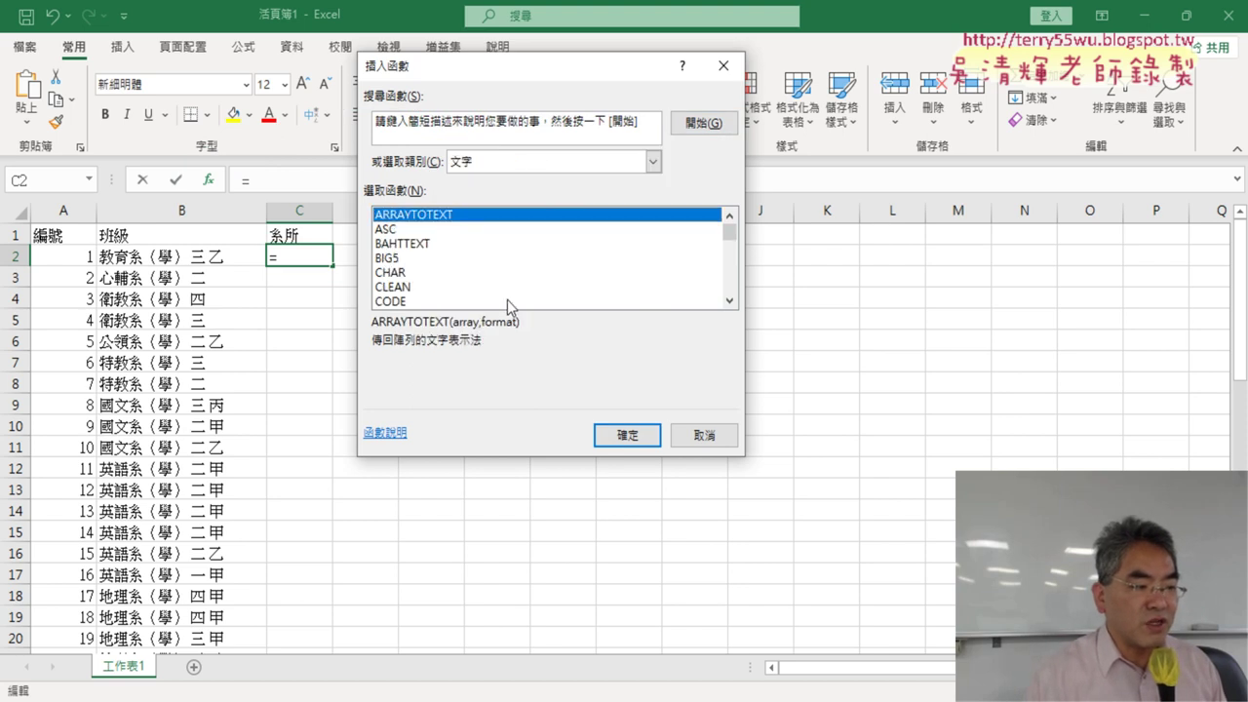
{"action": "double_click", "coordinate": [729, 301]}
{"action": "triple_click", "coordinate": [729, 301]}
{"action": "left_click", "coordinate": [729, 302]}
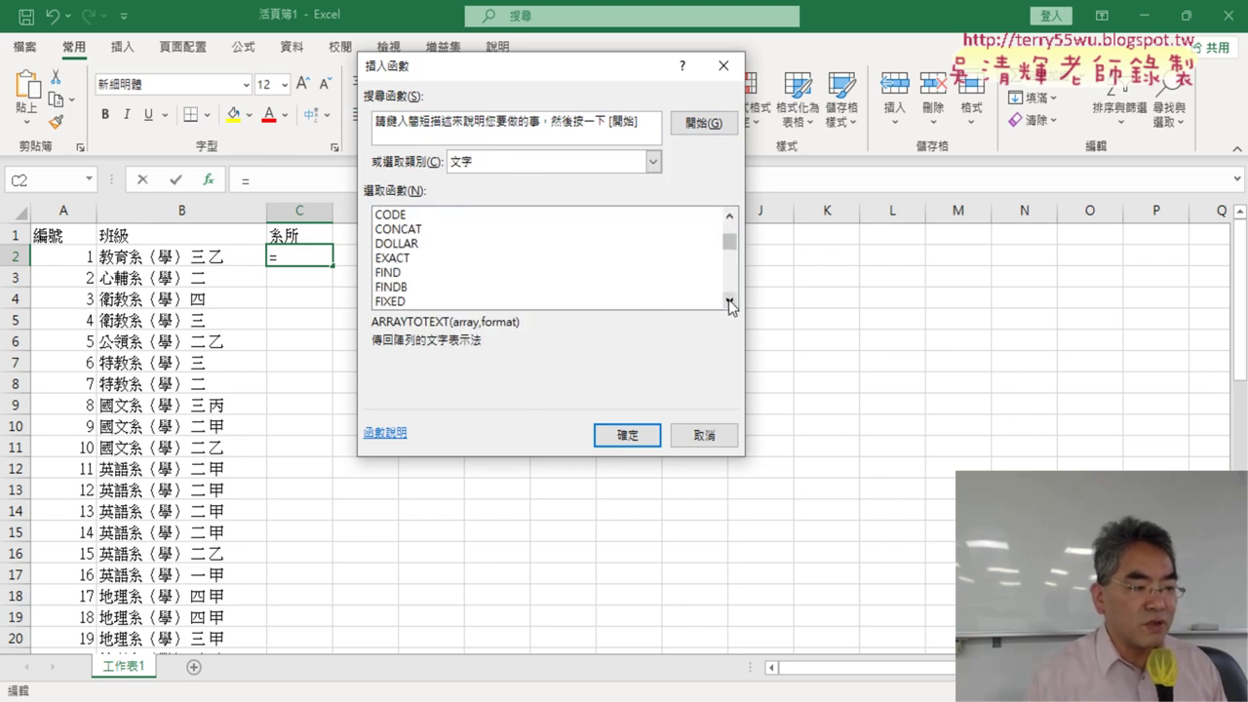
{"action": "left_click", "coordinate": [729, 301]}
{"action": "left_click", "coordinate": [429, 260]}
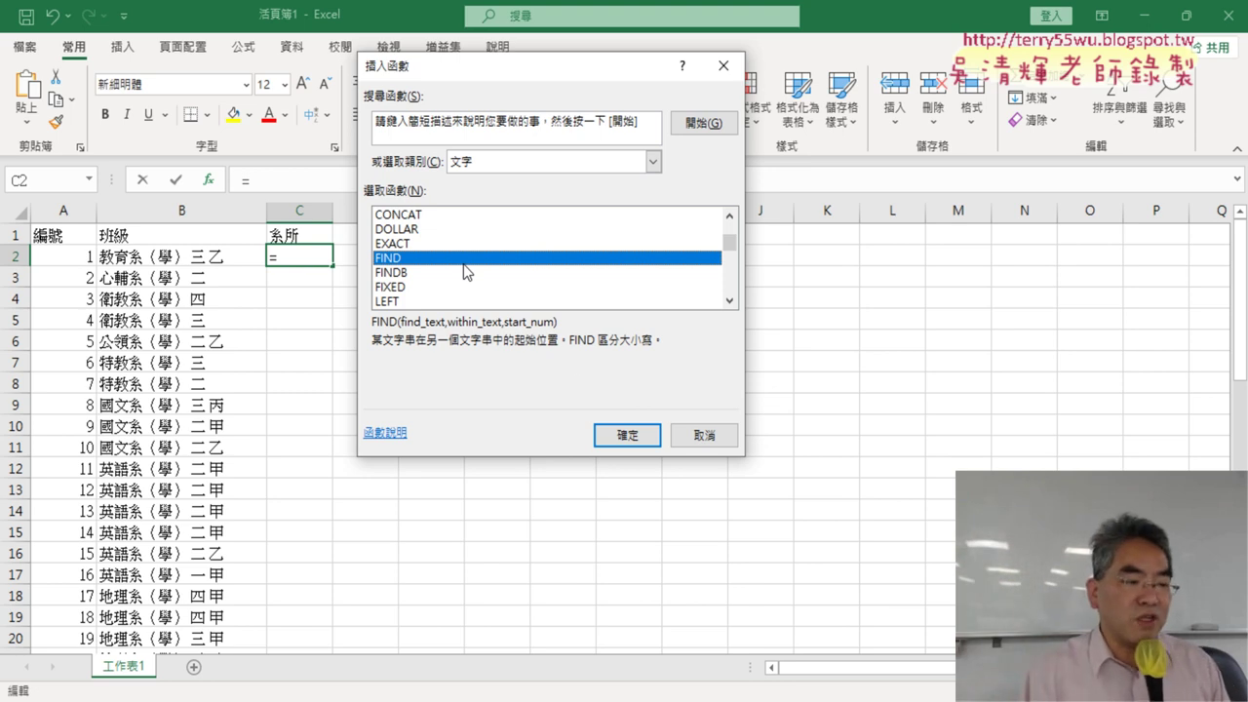
{"action": "left_click", "coordinate": [623, 431]}
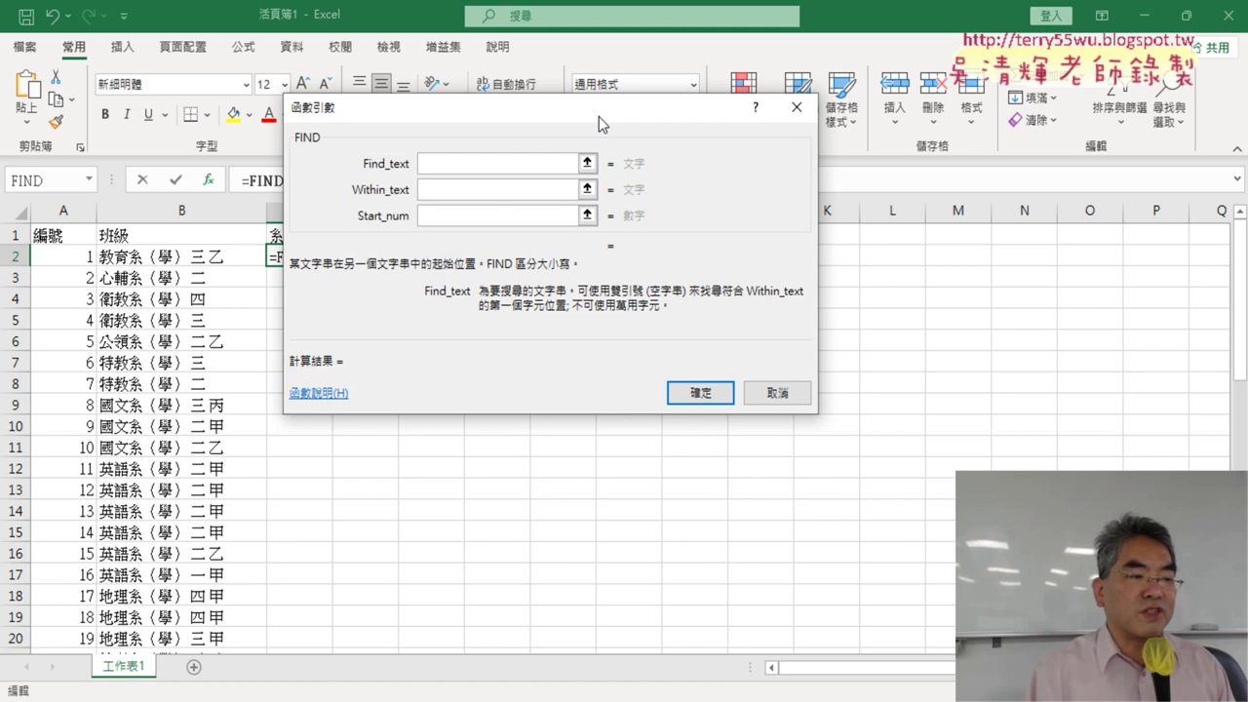
Cancel the FIND Function Arguments dialog with Find_text left blank, so C2 stays empty.
{"action": "left_click_drag", "start_coordinate": [599, 117], "coordinate": [707, 144]}
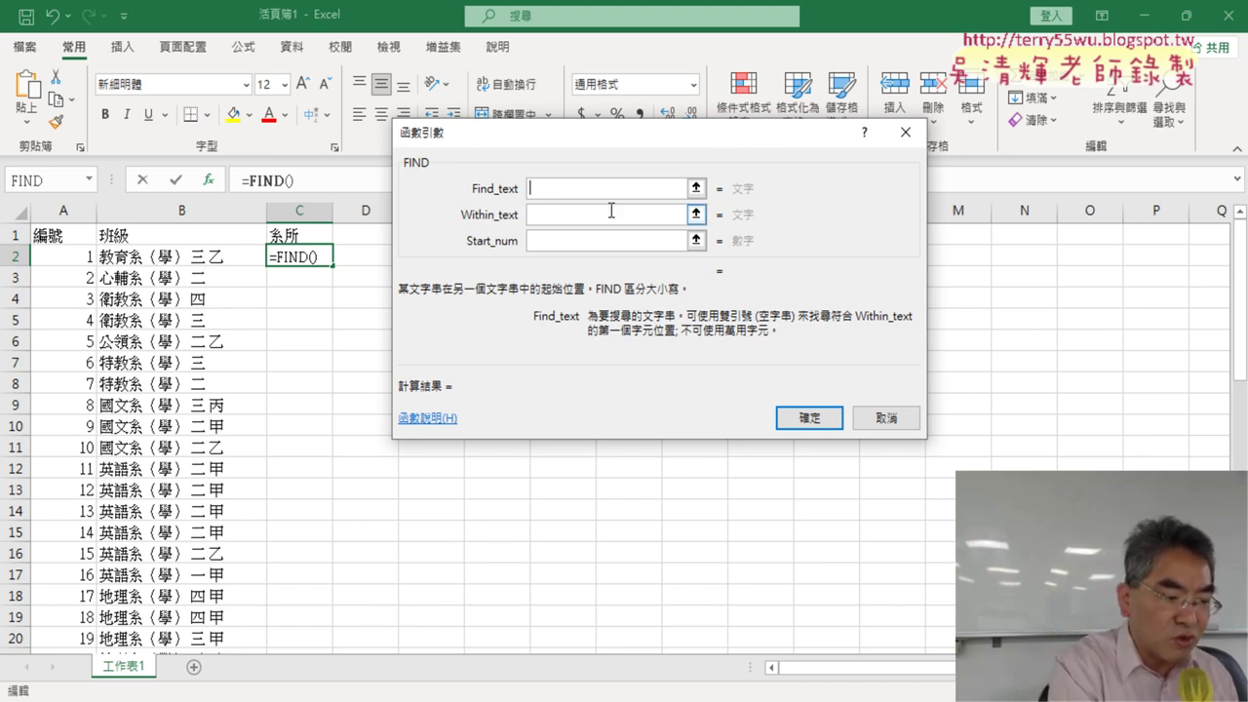
{"action": "type", "text": "("}
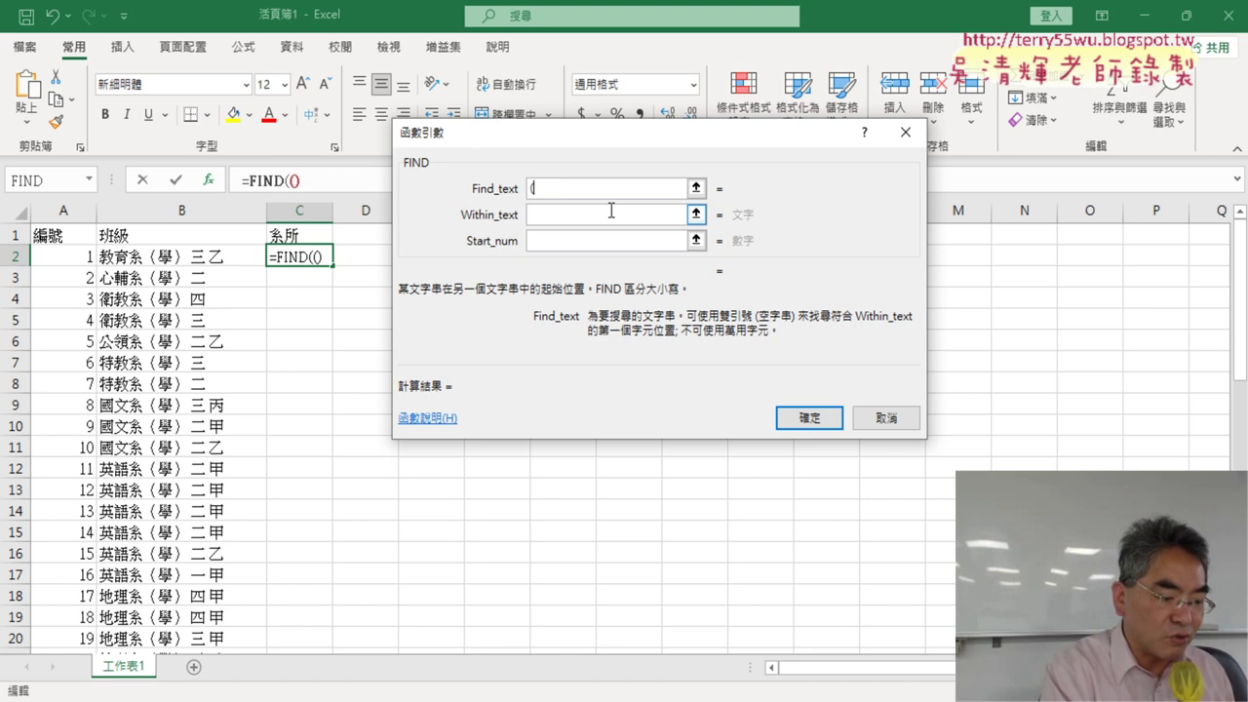
{"action": "key", "text": "BackSpace"}
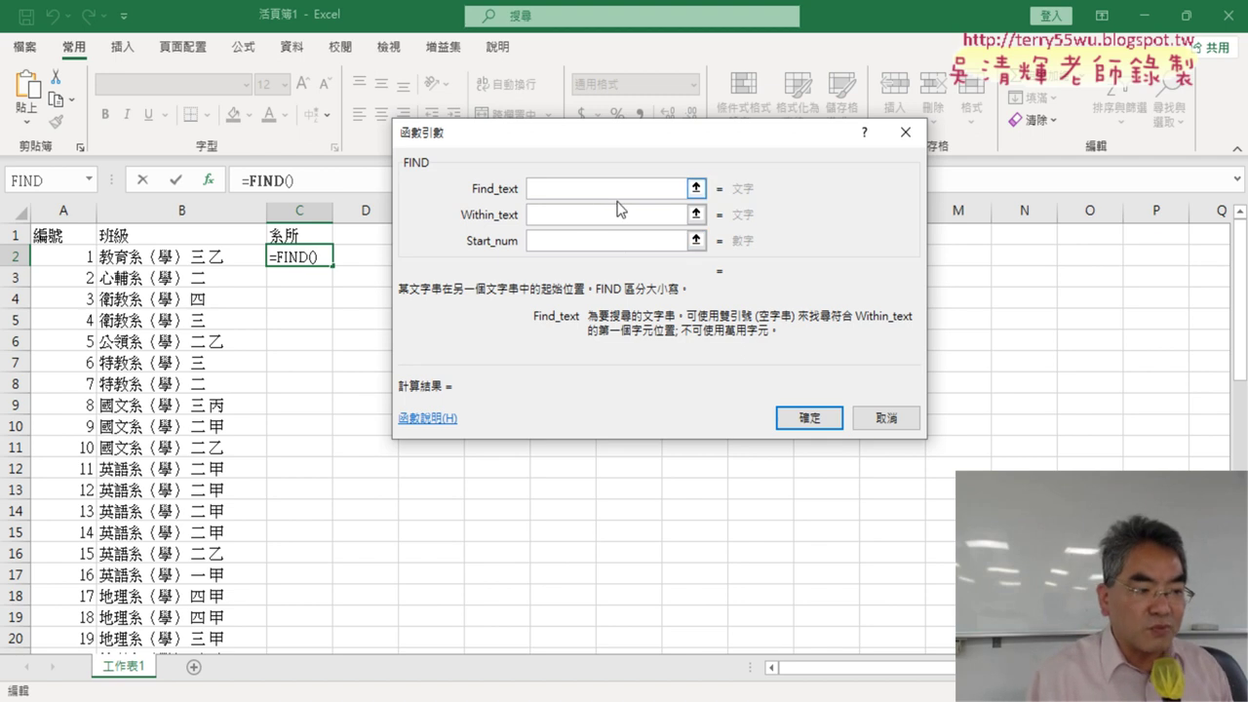
{"action": "left_click", "coordinate": [889, 414]}
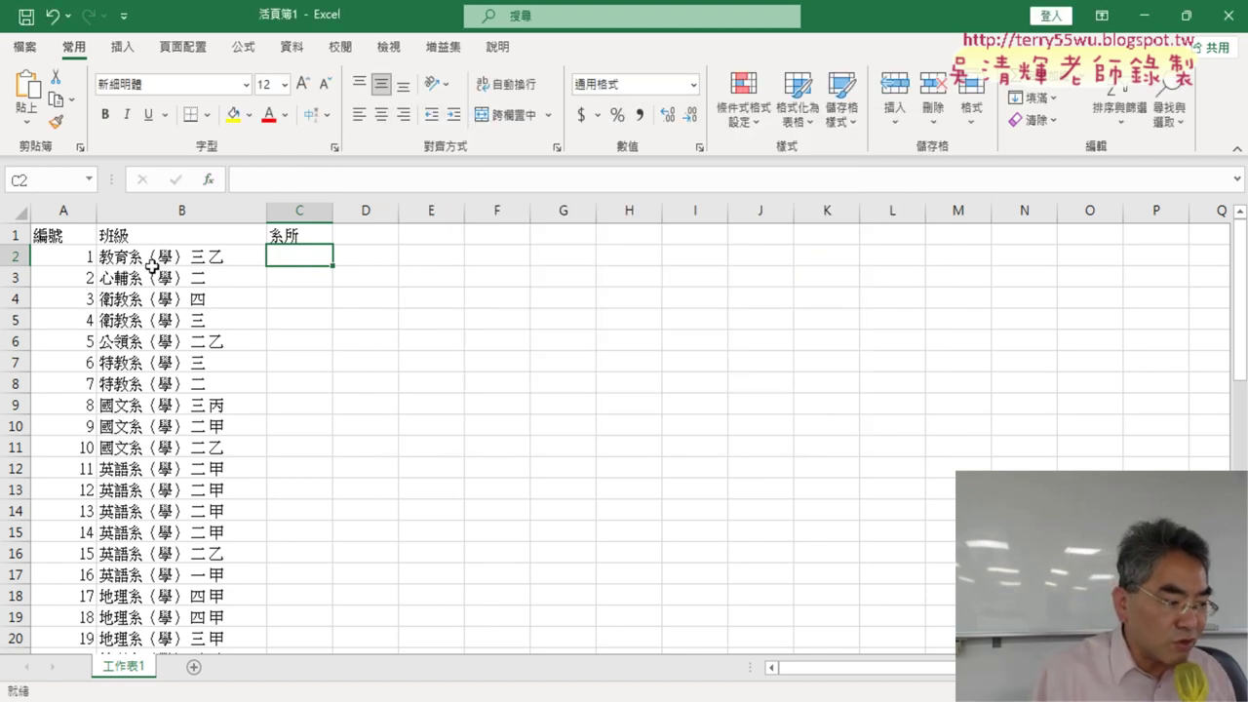
Insert FIND into C2 from the 文字 function category, leaving all three arguments blank.
{"action": "double_click", "coordinate": [150, 256]}
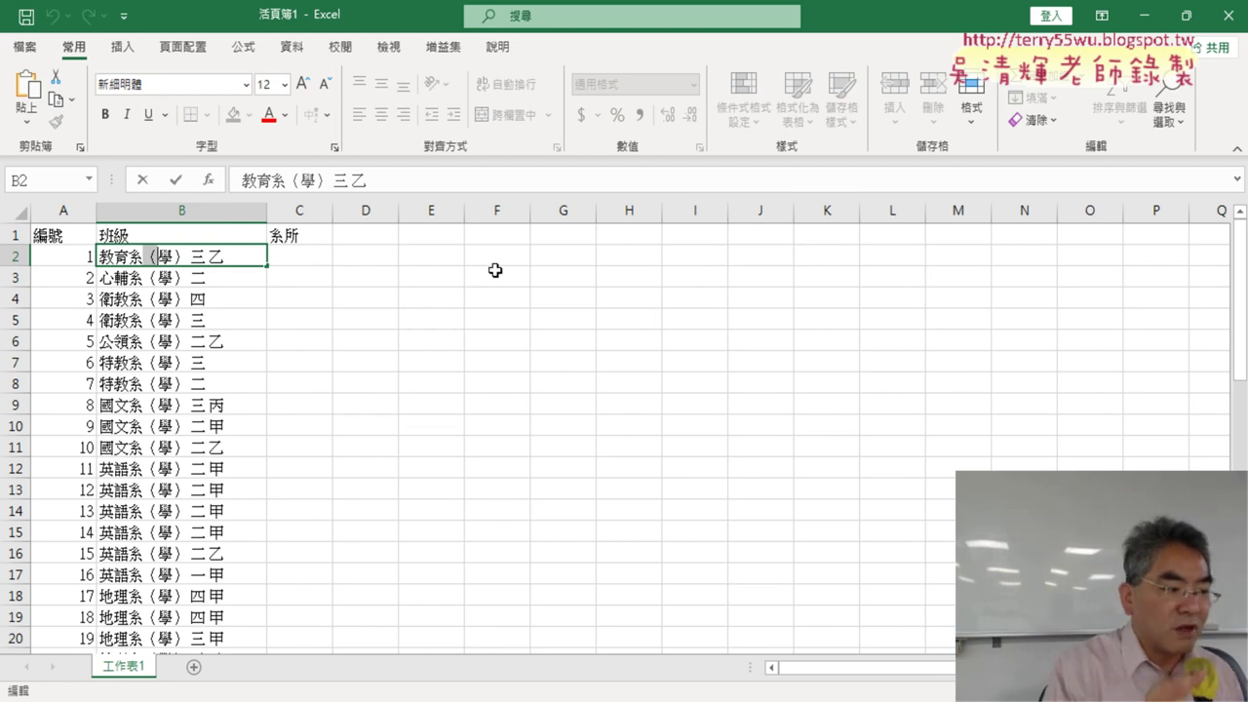
{"action": "left_click", "coordinate": [412, 279]}
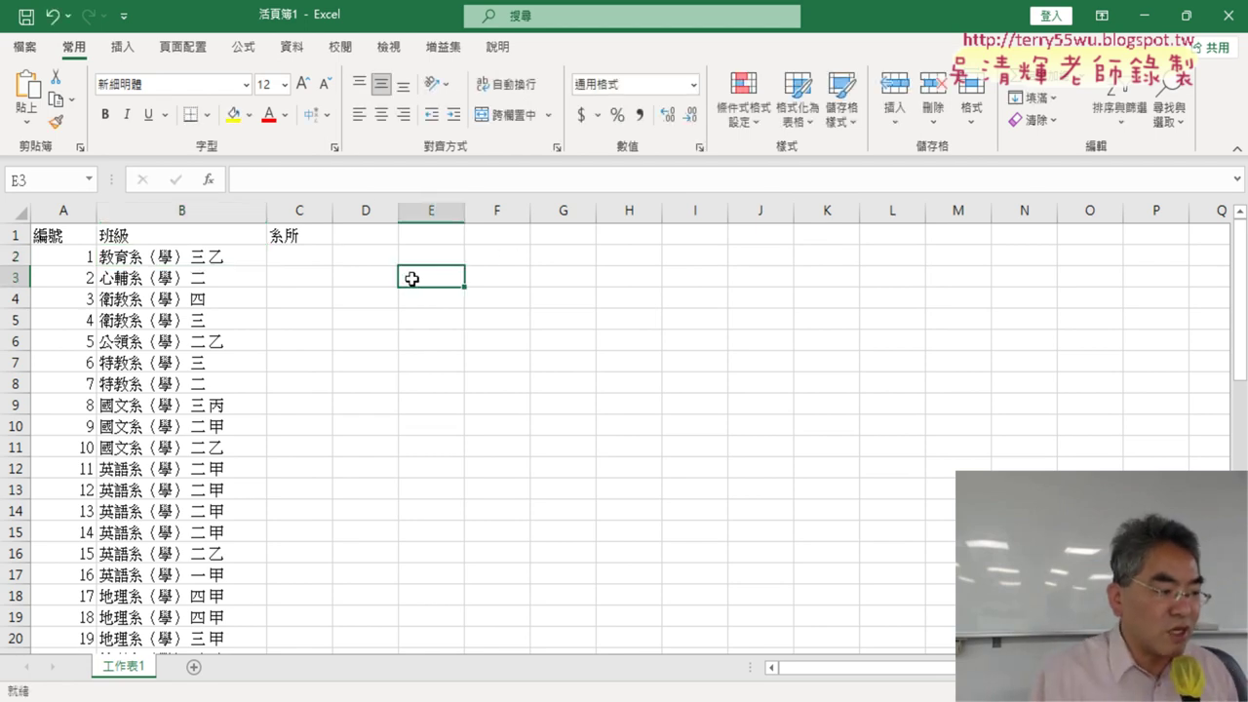
{"action": "left_click", "coordinate": [208, 180]}
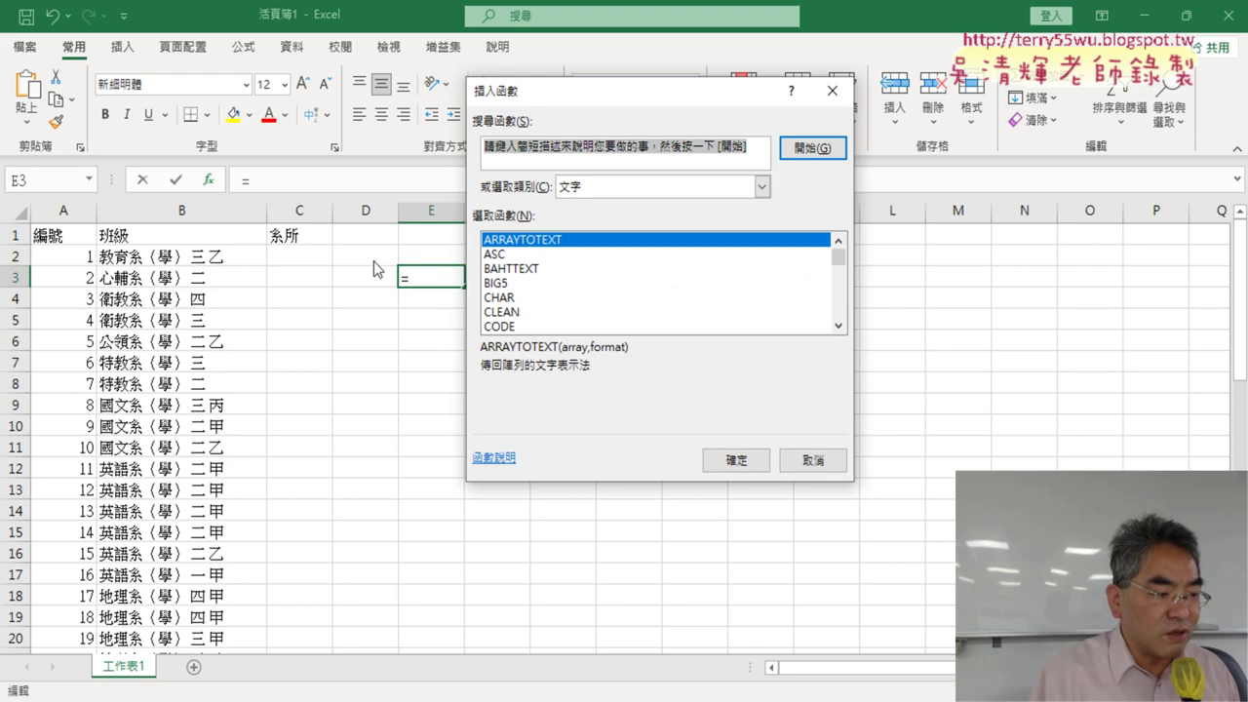
{"action": "left_click", "coordinate": [813, 459]}
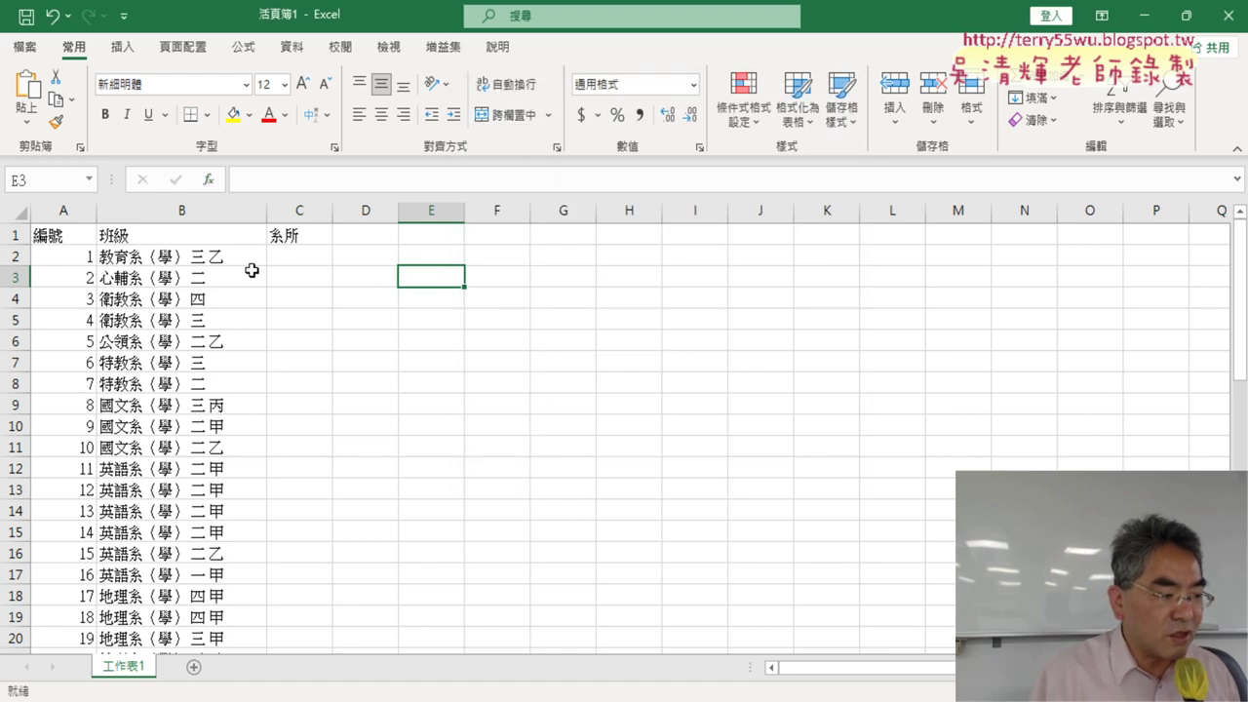
{"action": "left_click", "coordinate": [310, 257]}
{"action": "left_click", "coordinate": [208, 180]}
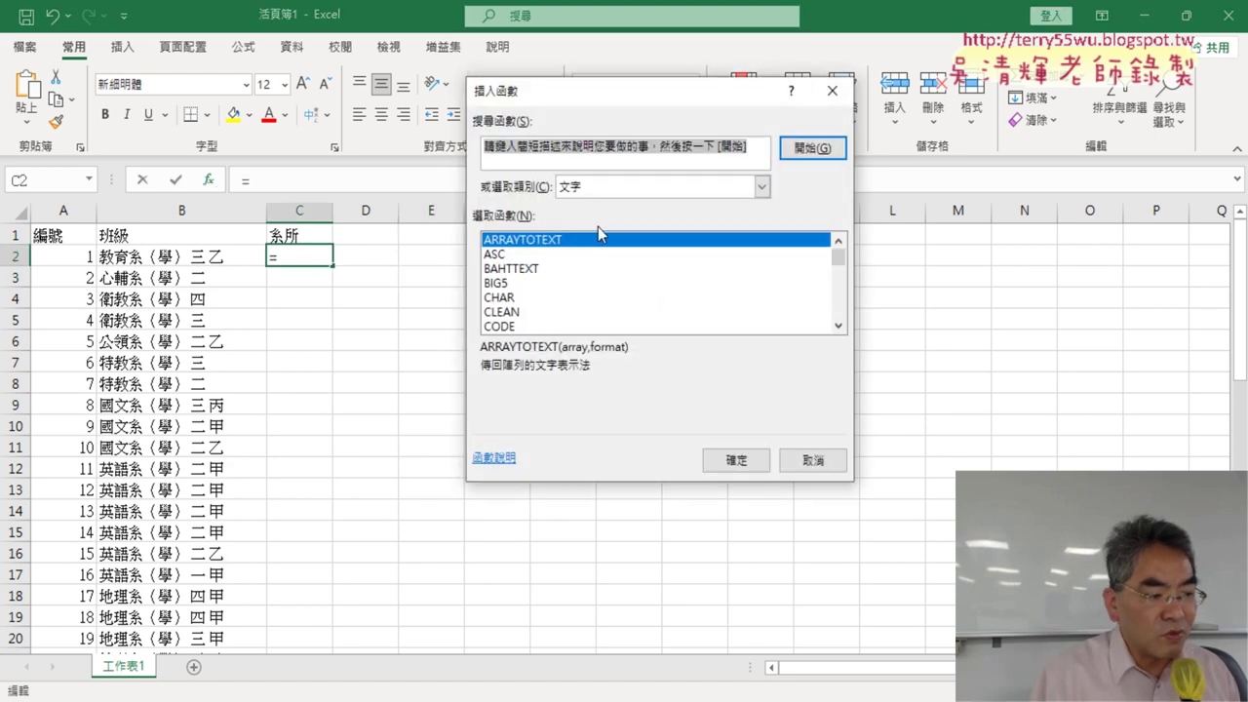
{"action": "left_click", "coordinate": [845, 328]}
{"action": "left_click", "coordinate": [845, 327]}
{"action": "left_click", "coordinate": [845, 328]}
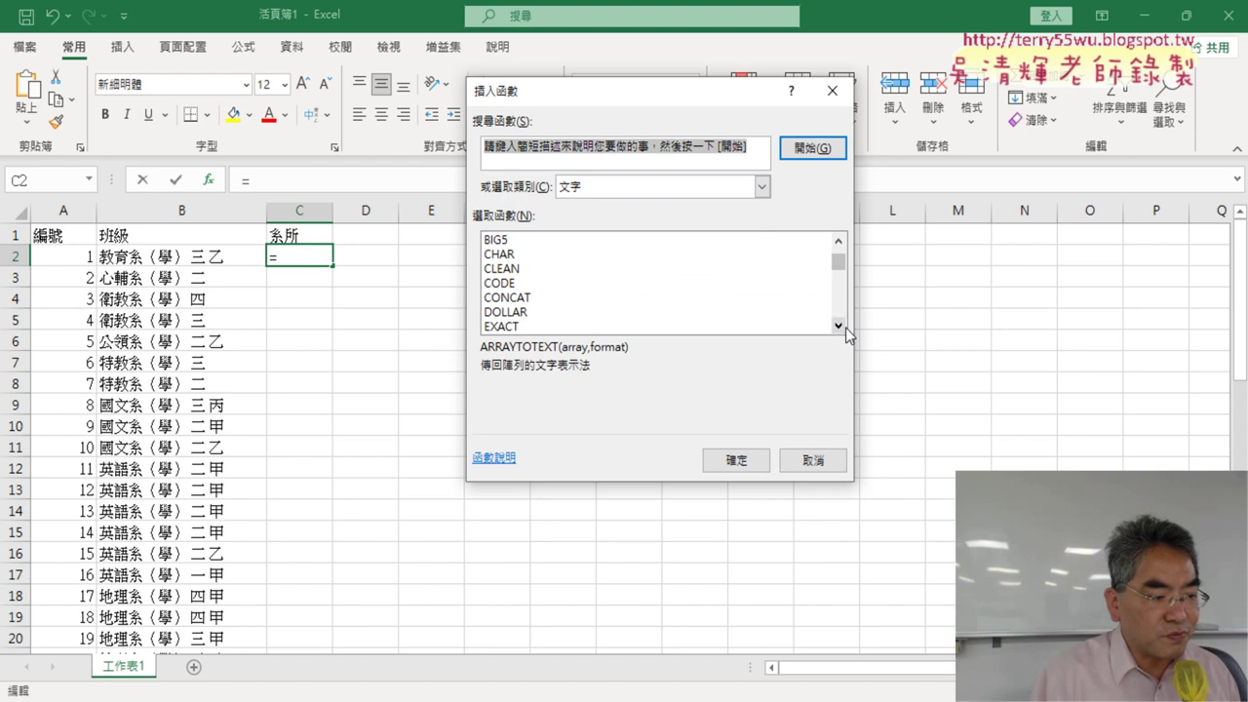
{"action": "left_click", "coordinate": [845, 328]}
{"action": "left_click", "coordinate": [845, 327]}
{"action": "left_click", "coordinate": [845, 328]}
{"action": "double_click", "coordinate": [524, 298]}
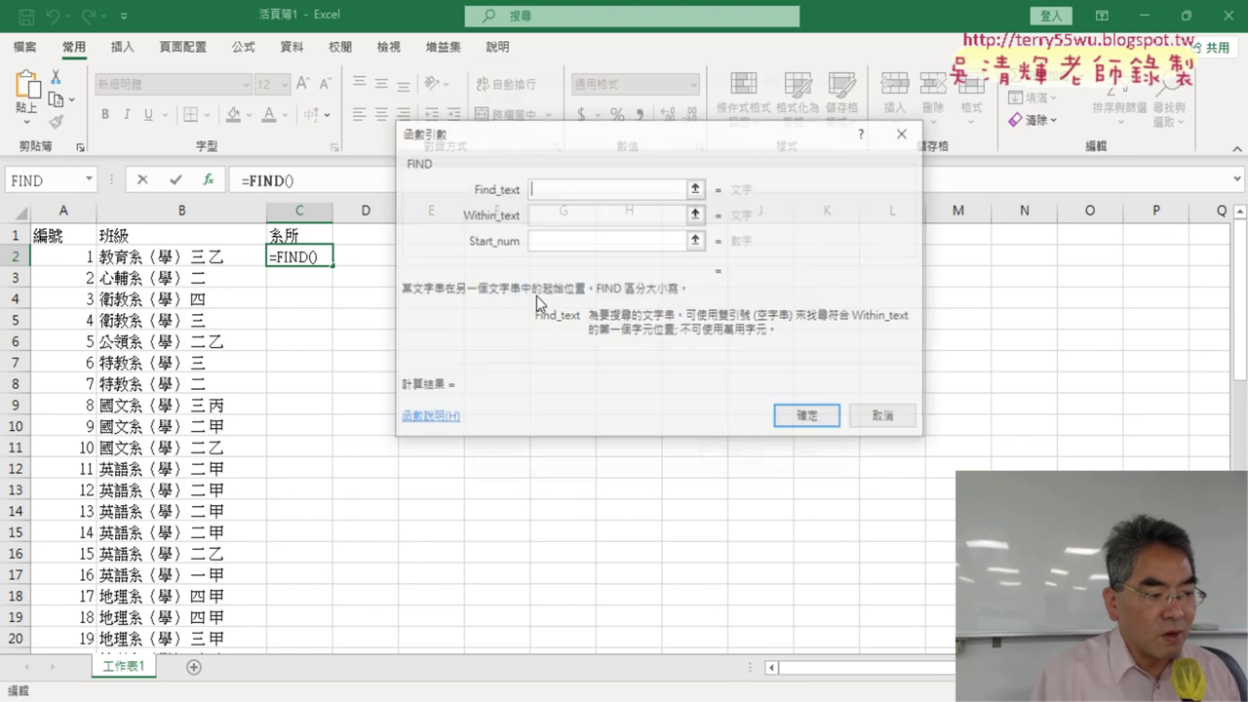
Set FIND's Find_text to the full-width （ and Within_text to B2, so C2 returns 4.
{"action": "right_click", "coordinate": [582, 191]}
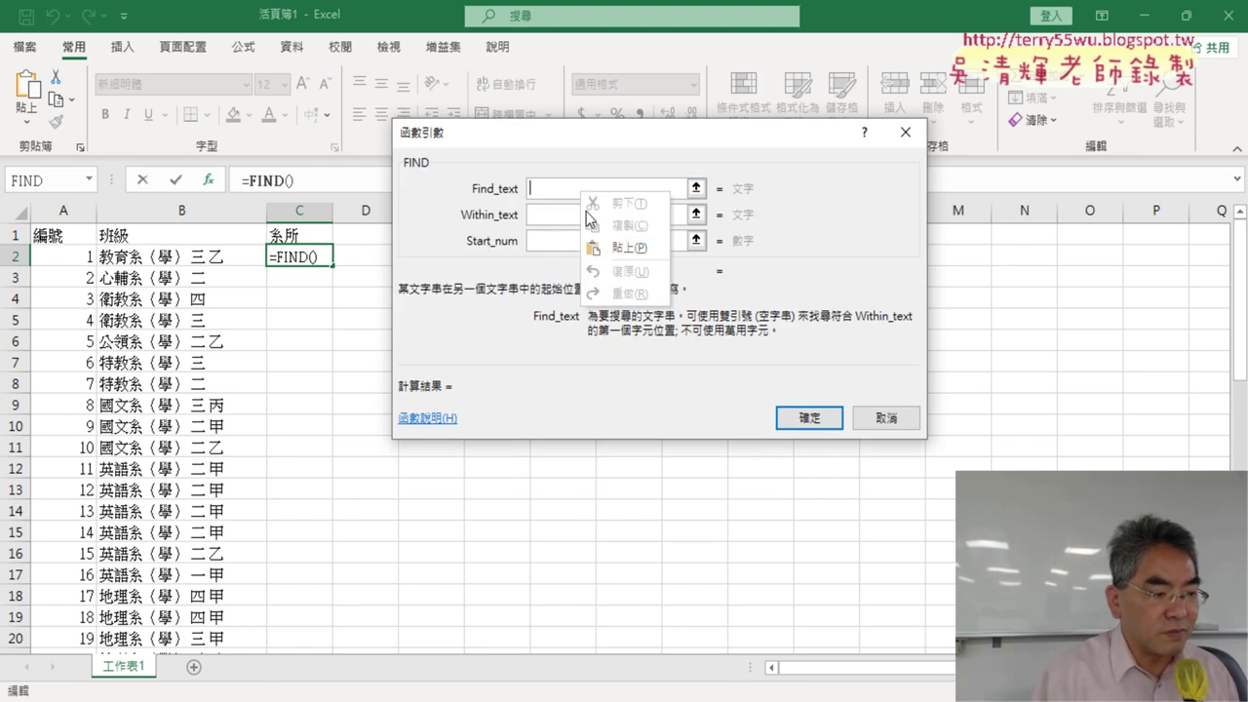
{"action": "left_click", "coordinate": [617, 251]}
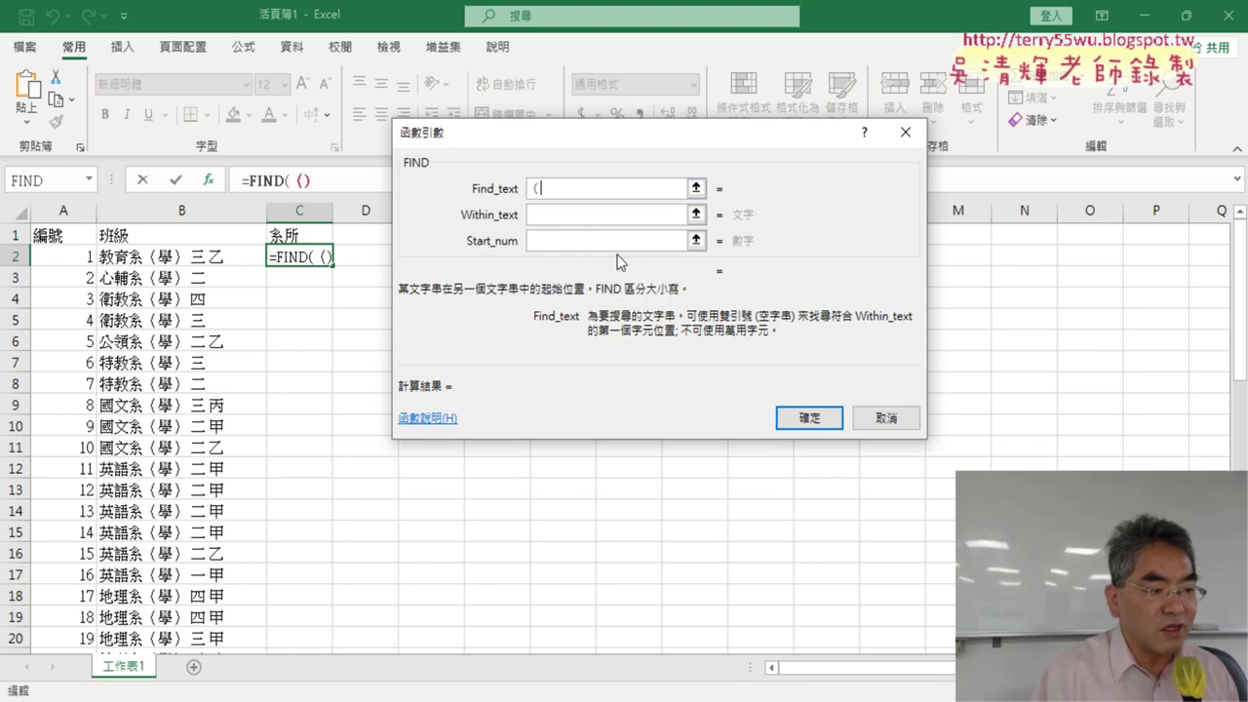
{"action": "left_click", "coordinate": [558, 224]}
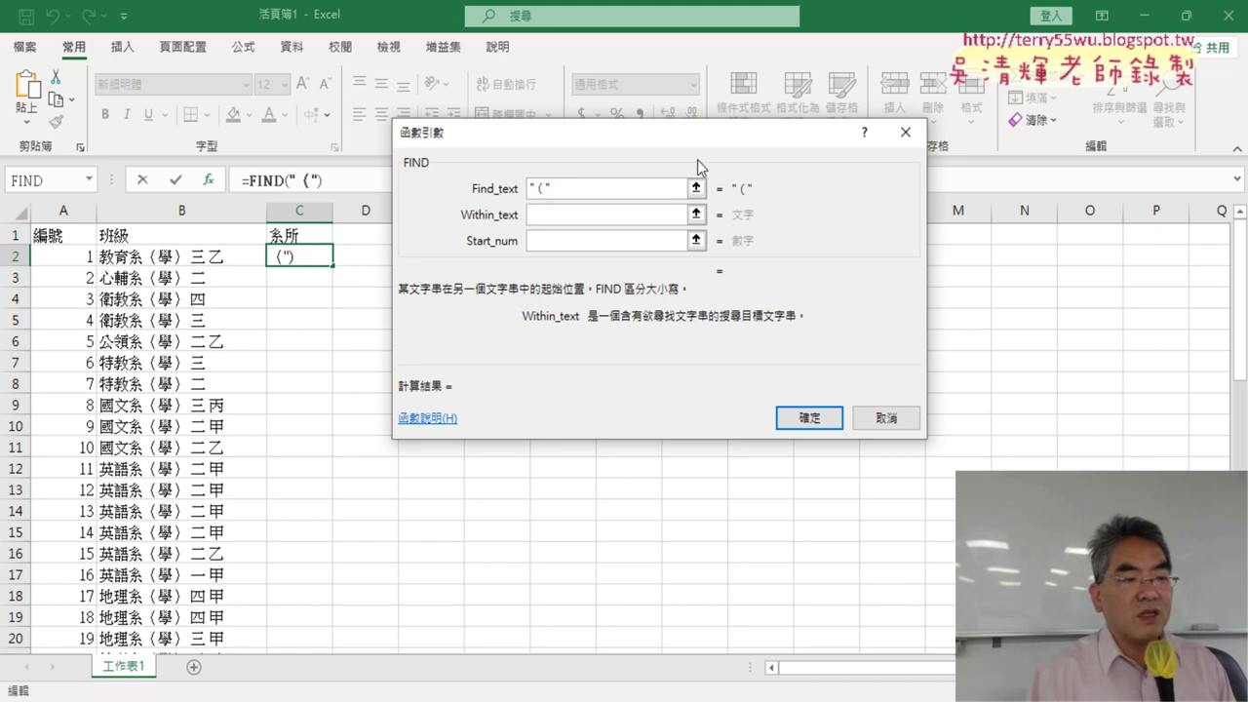
{"action": "left_click_drag", "start_coordinate": [696, 142], "coordinate": [823, 141]}
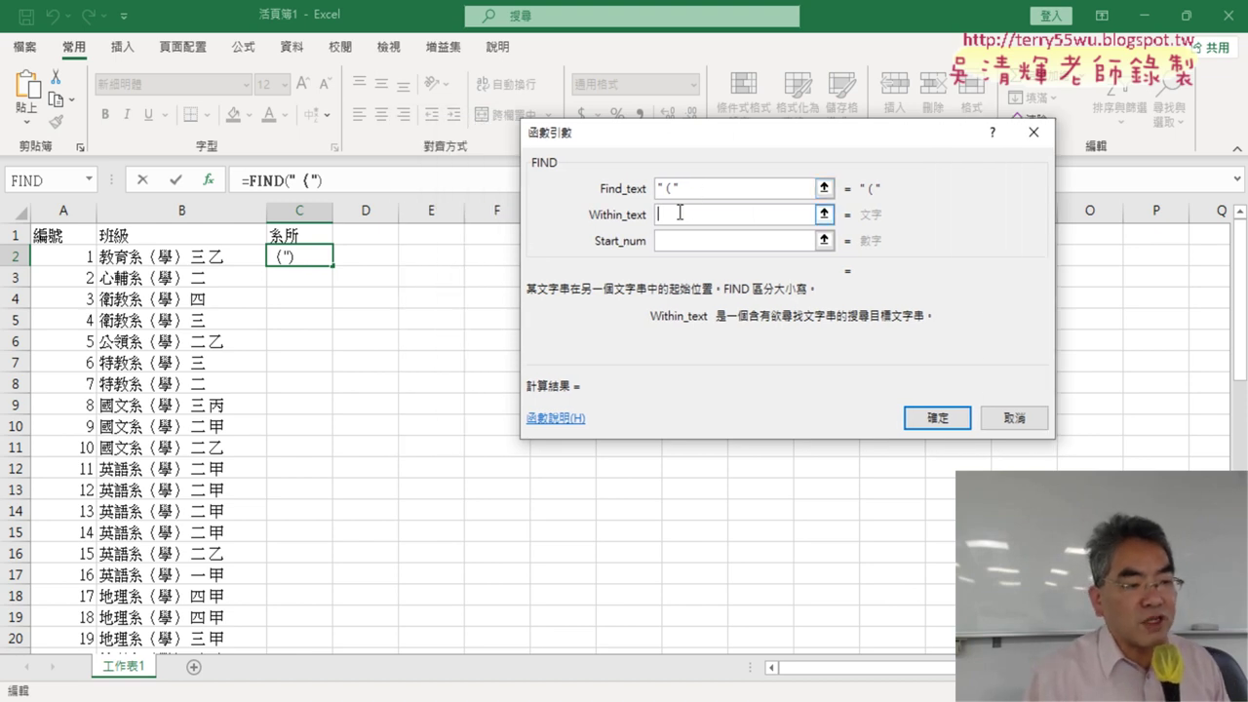
{"action": "left_click_drag", "start_coordinate": [696, 187], "coordinate": [657, 187]}
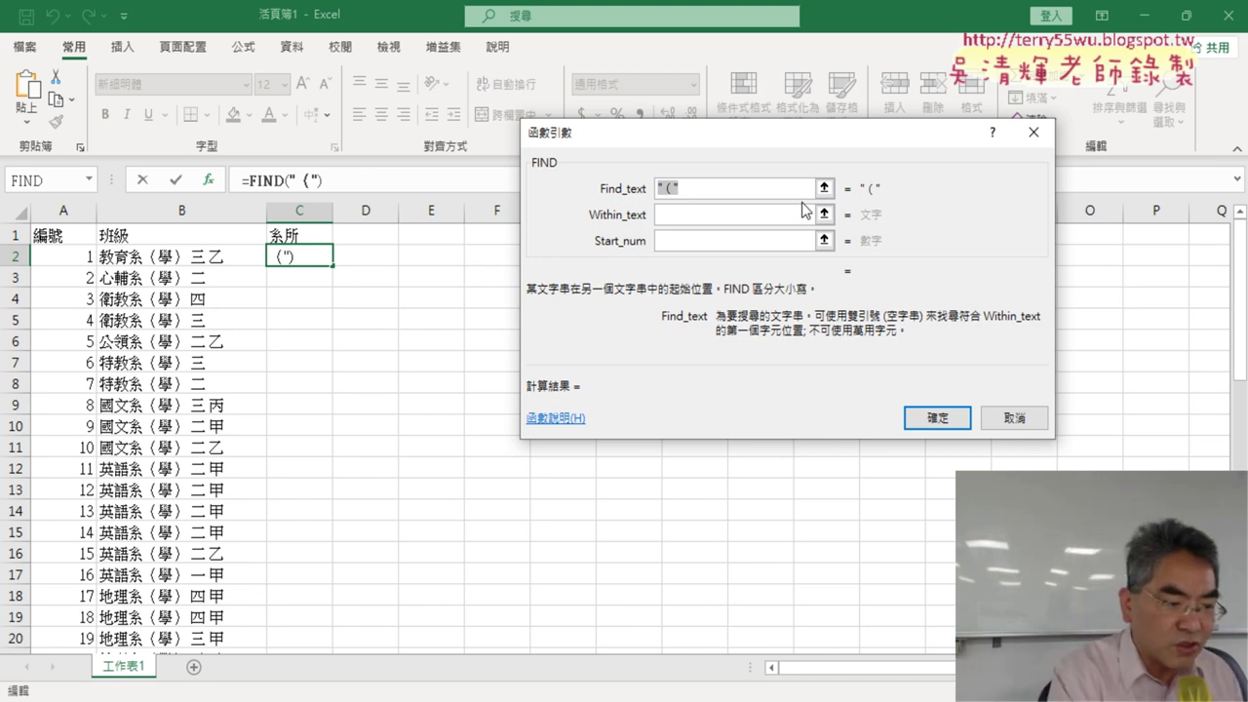
{"action": "key", "text": "BackSpace"}
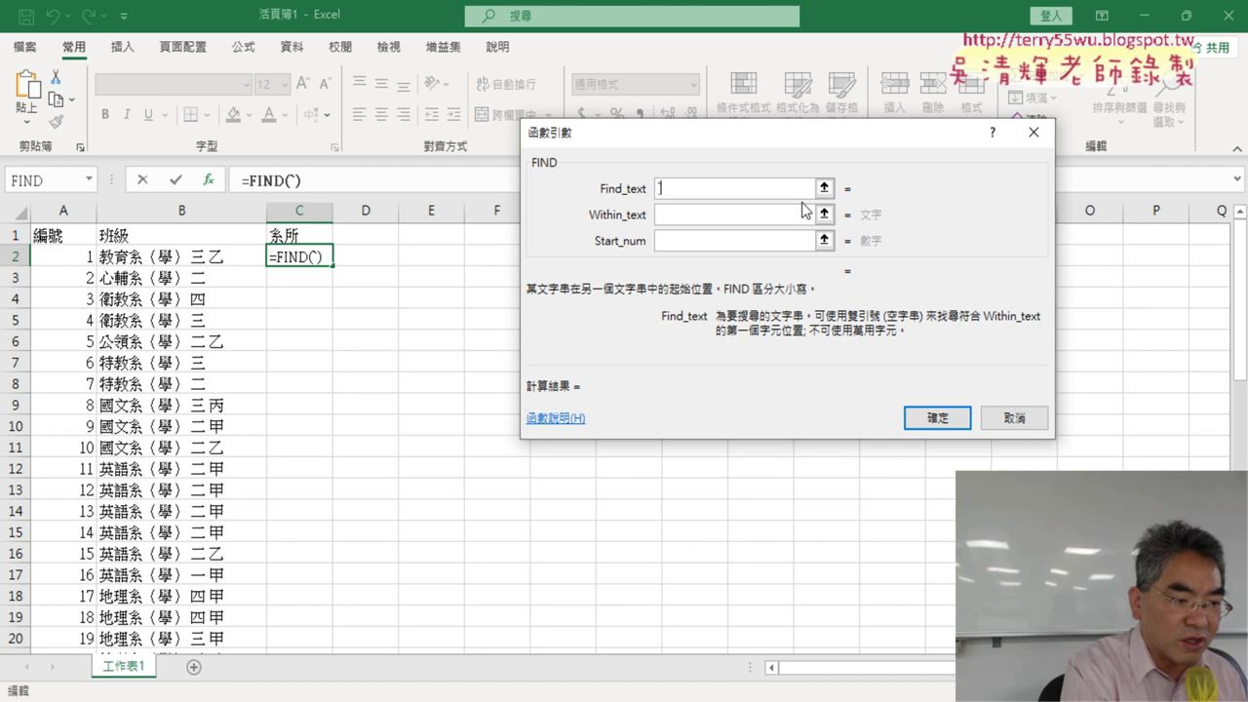
{"action": "type", "text": "（"}
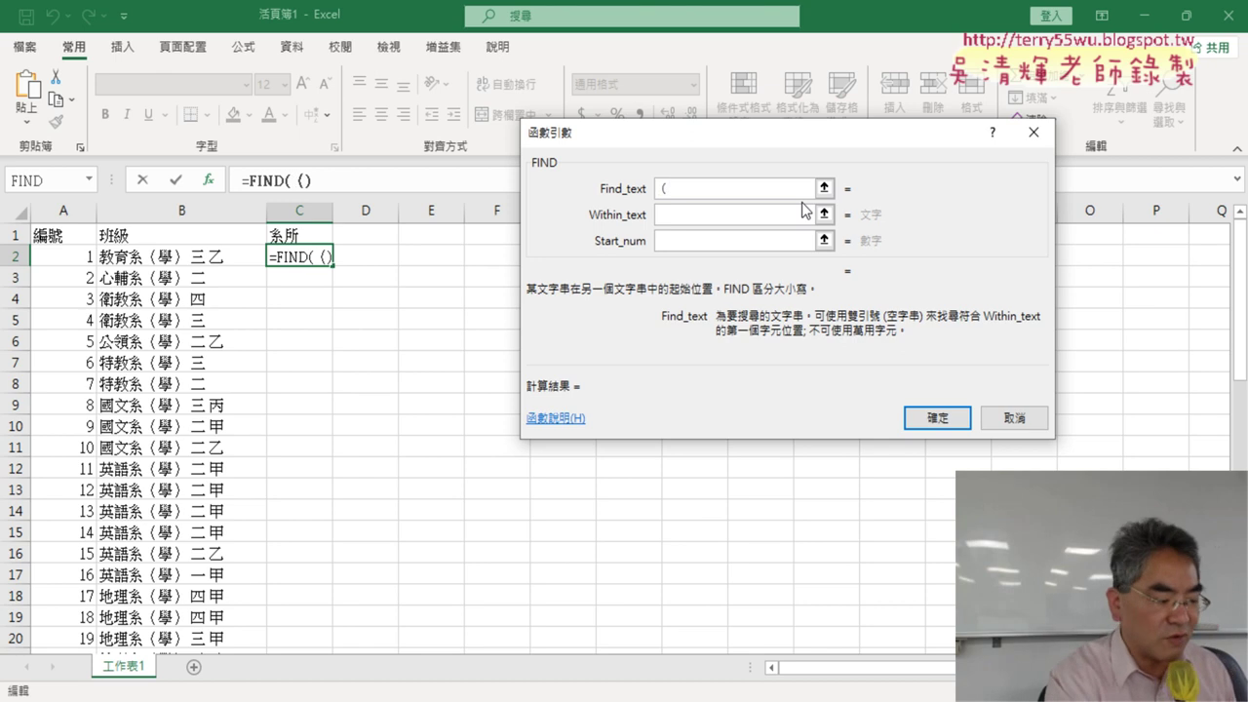
{"action": "key", "text": "Tab"}
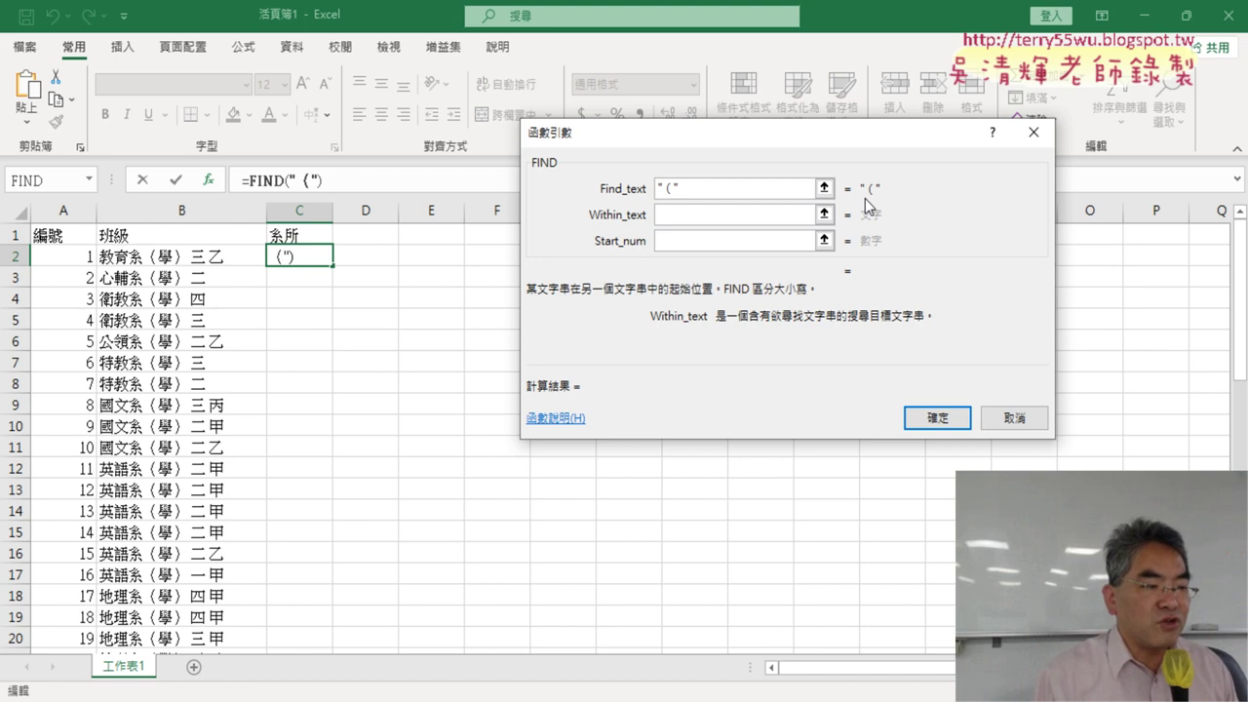
{"action": "left_click", "coordinate": [196, 259]}
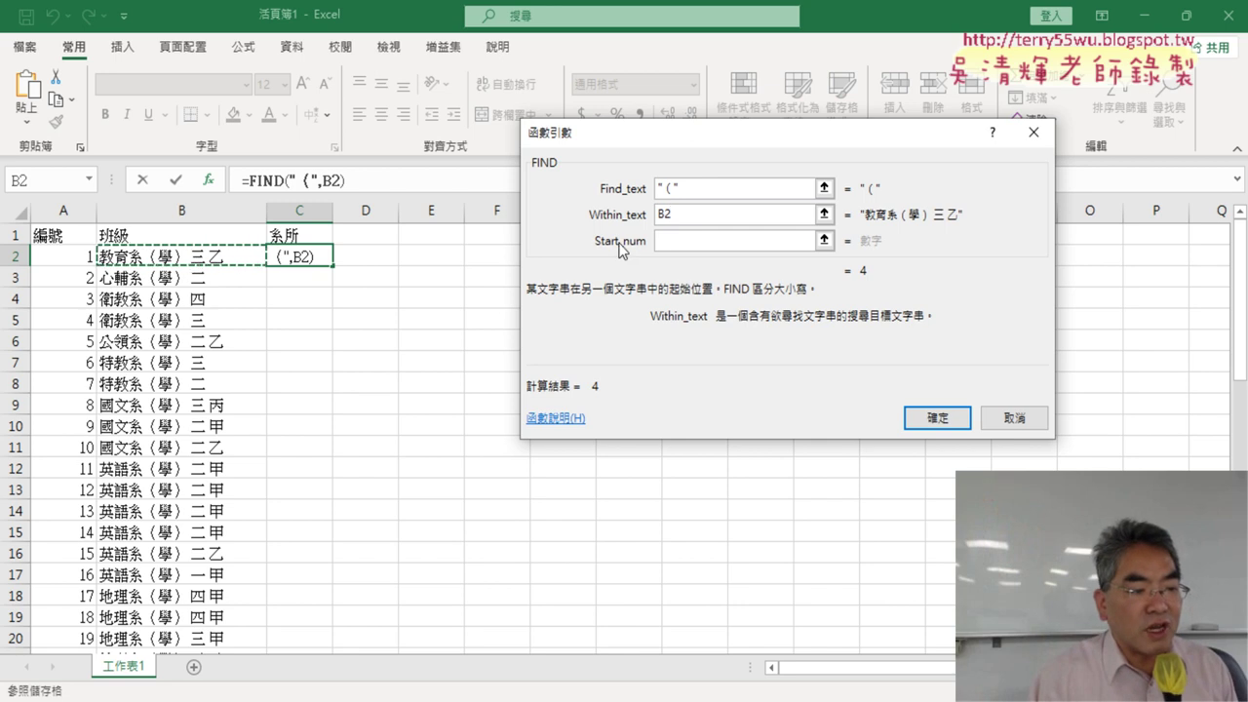
{"action": "left_click", "coordinate": [657, 244]}
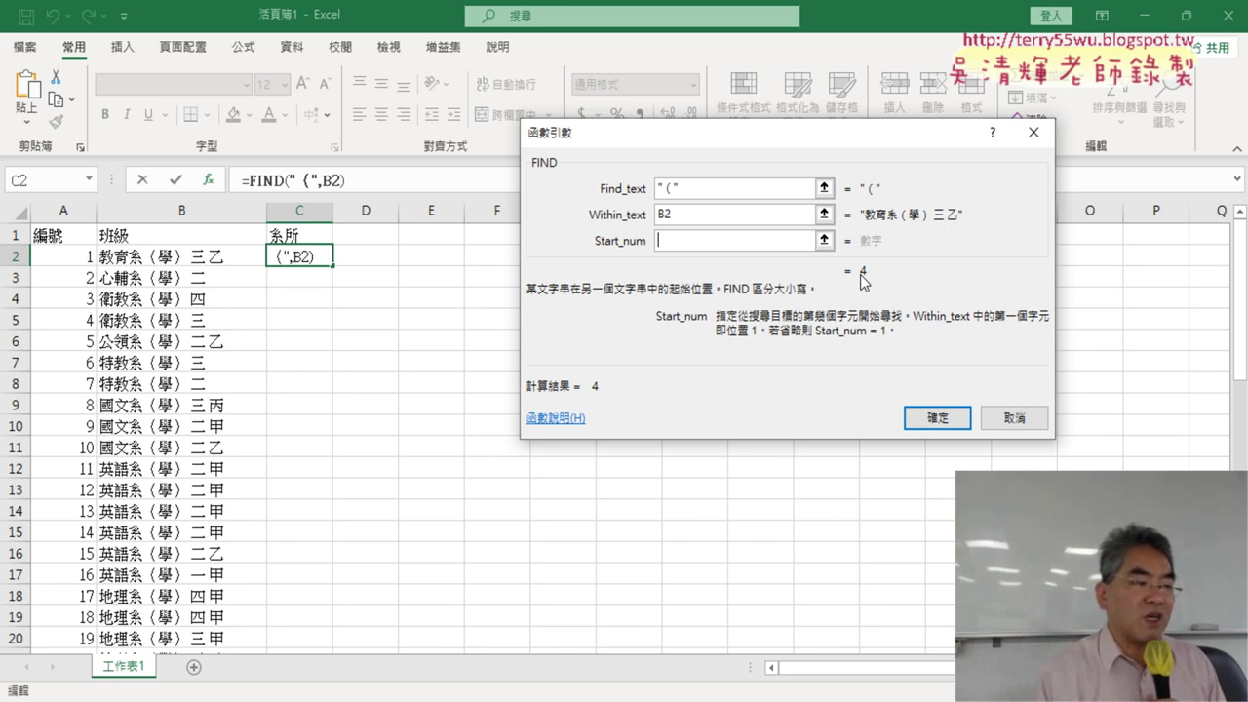
{"action": "left_click", "coordinate": [938, 413]}
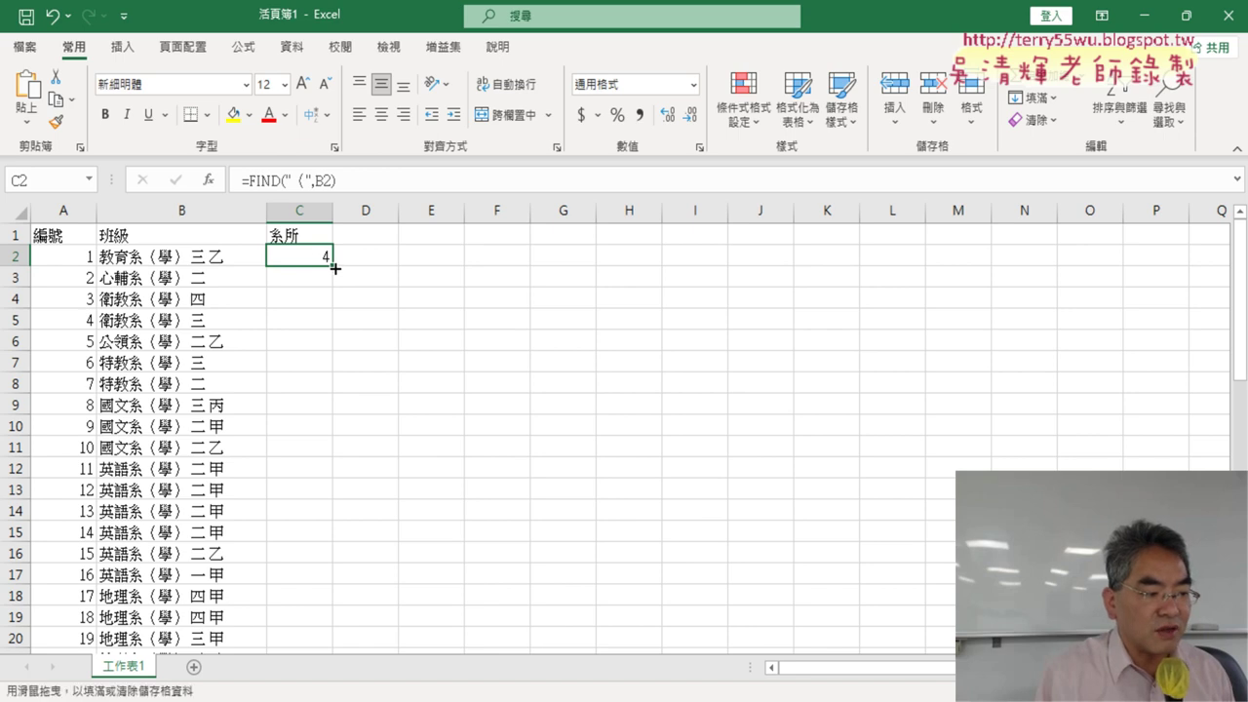
Fill the FIND formula down to C52 and check results 7 in C48 and 5 in C52.
{"action": "double_click", "coordinate": [335, 267]}
{"action": "left_click", "coordinate": [326, 259]}
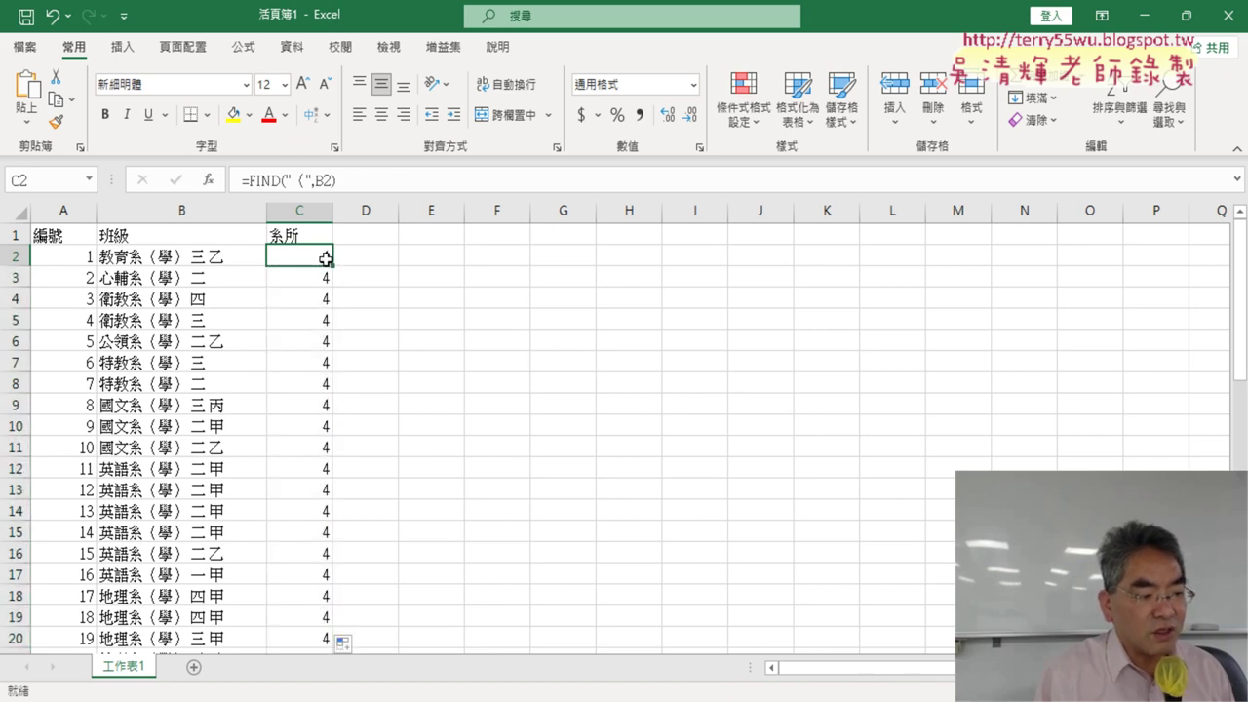
{"action": "double_click", "coordinate": [332, 266]}
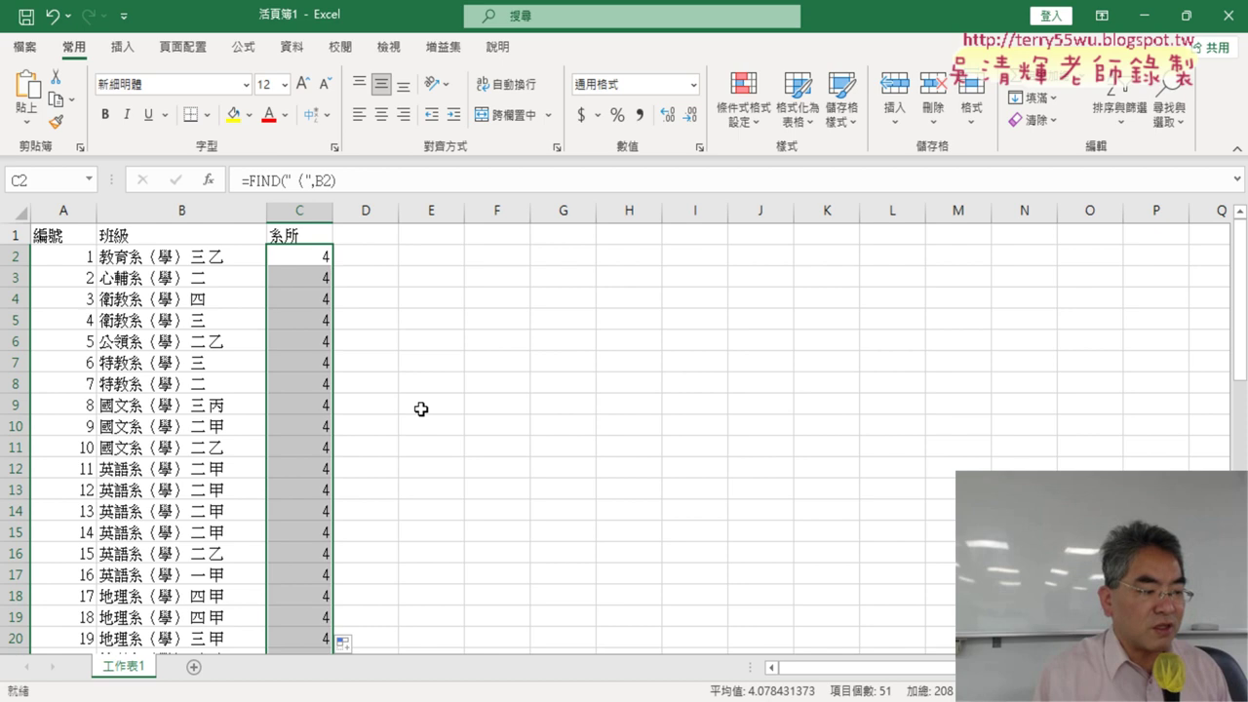
{"action": "scroll", "coordinate": [421, 408], "scroll_direction": "down", "scroll_amount": 7}
{"action": "scroll", "coordinate": [419, 411], "scroll_direction": "down", "scroll_amount": 5}
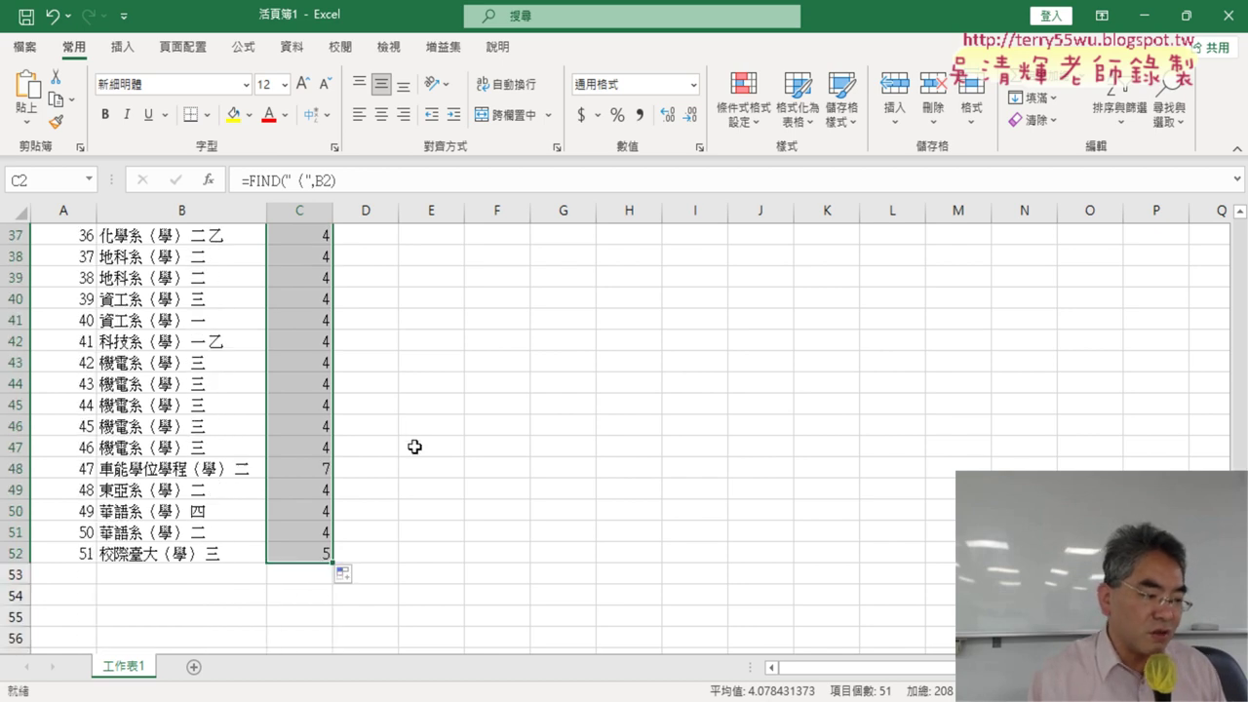
{"action": "left_click", "coordinate": [312, 472]}
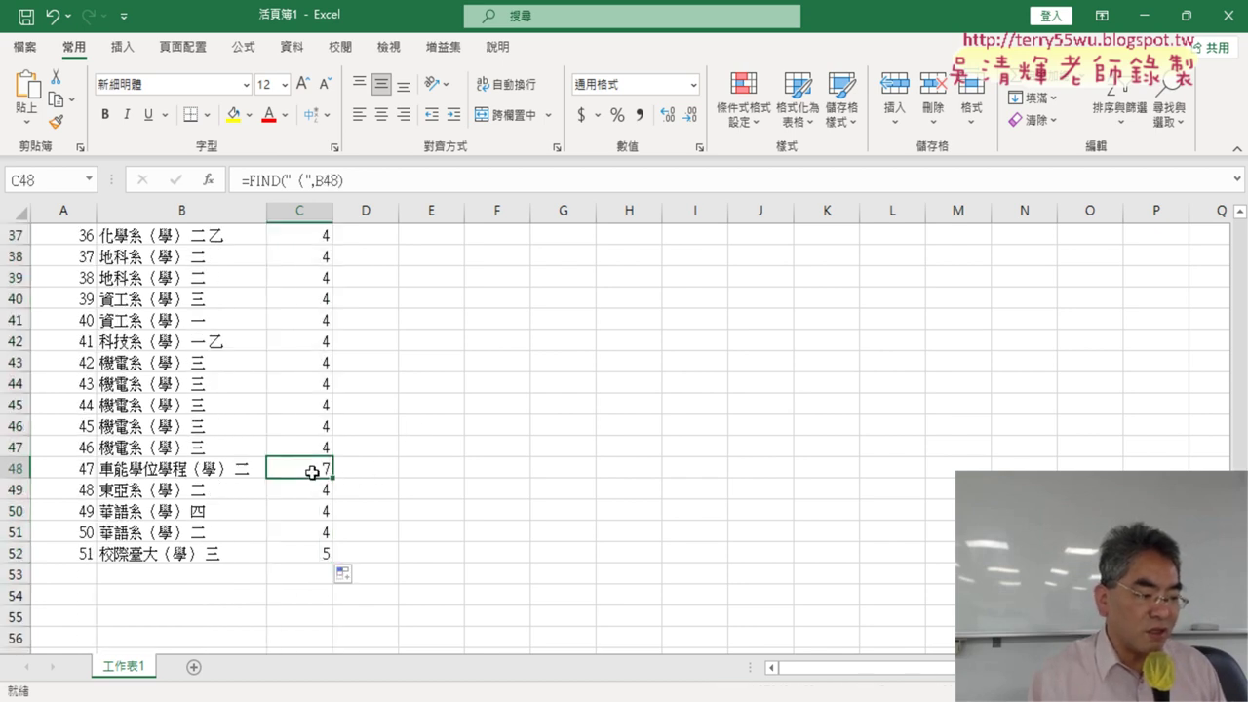
{"action": "left_click", "coordinate": [302, 555]}
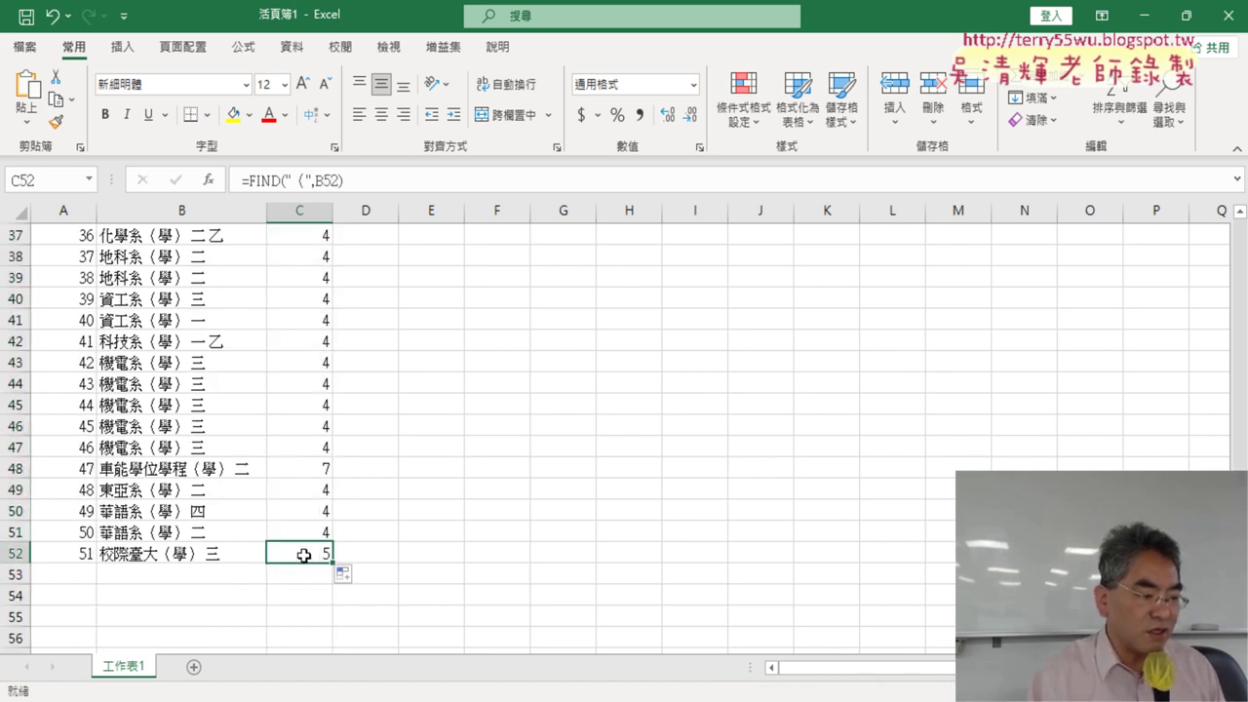
{"action": "scroll", "coordinate": [223, 532], "scroll_direction": "up", "scroll_amount": 3}
{"action": "scroll", "coordinate": [223, 530], "scroll_direction": "up", "scroll_amount": 6}
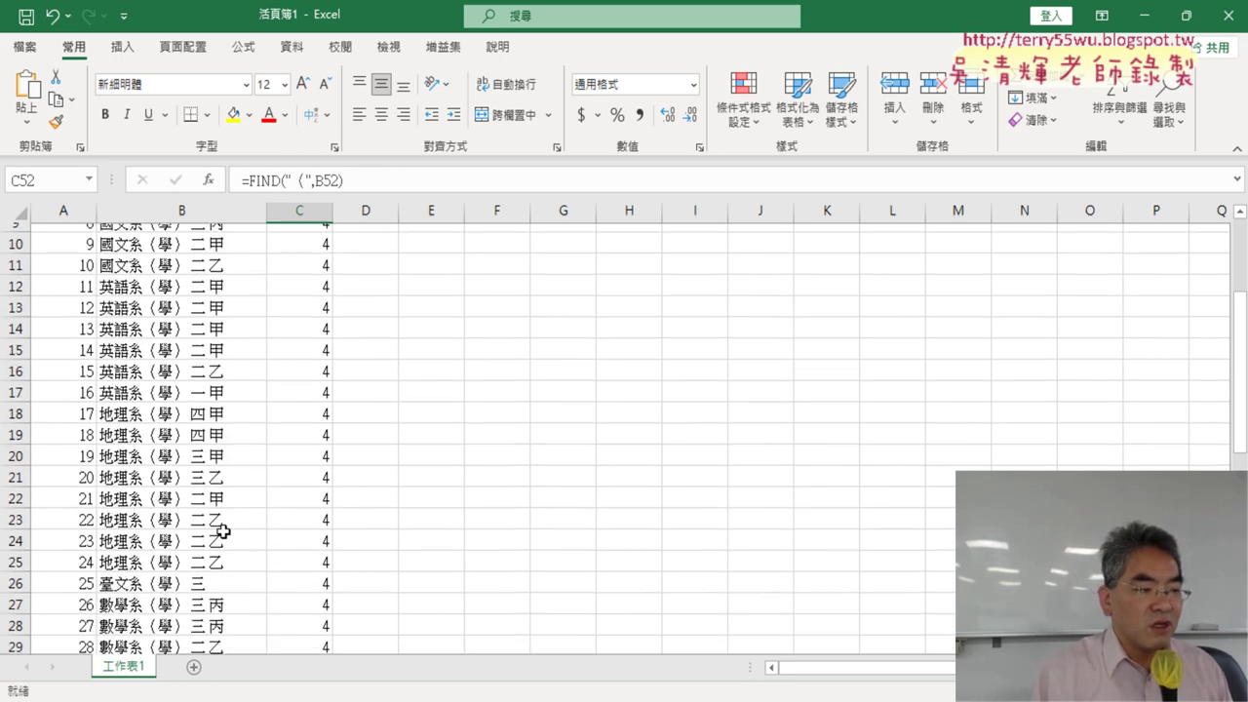
{"action": "scroll", "coordinate": [234, 488], "scroll_direction": "up", "scroll_amount": 3}
{"action": "left_click", "coordinate": [313, 260]}
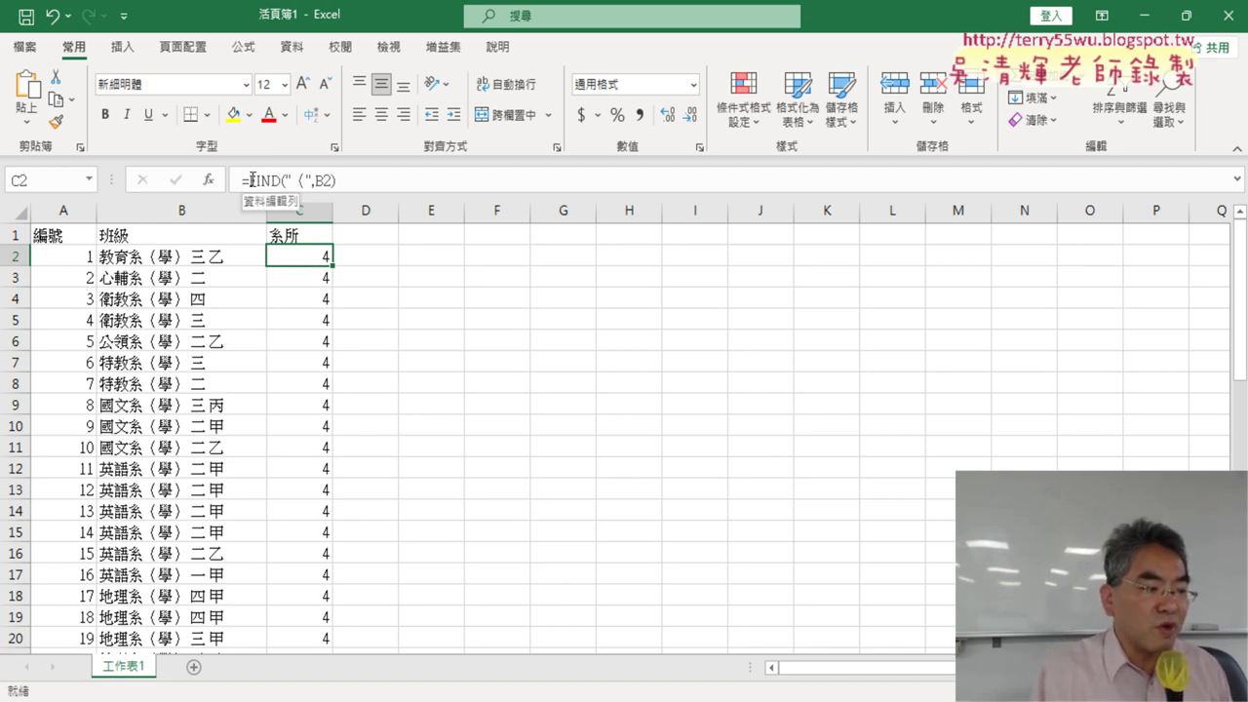
Cut FIND("（",B2) out of C2's formula in the formula bar.
{"action": "left_click", "coordinate": [251, 179]}
{"action": "left_click_drag", "start_coordinate": [398, 181], "coordinate": [293, 182]}
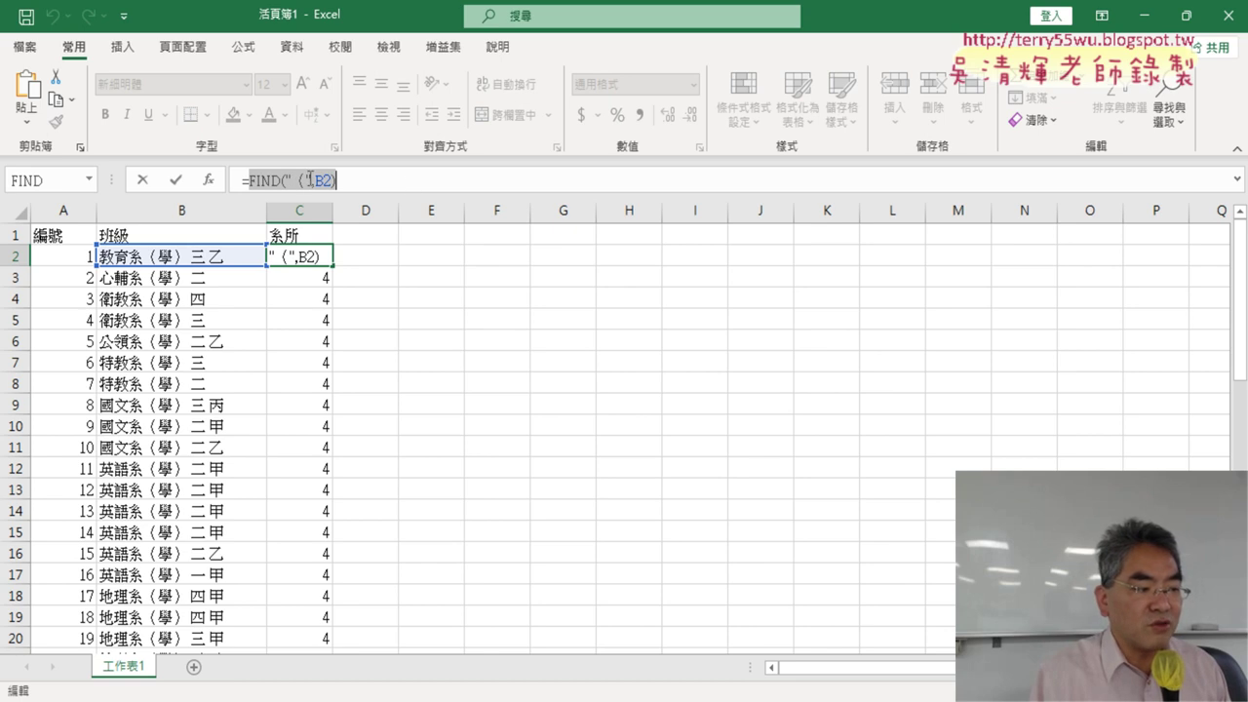
{"action": "right_click", "coordinate": [310, 179]}
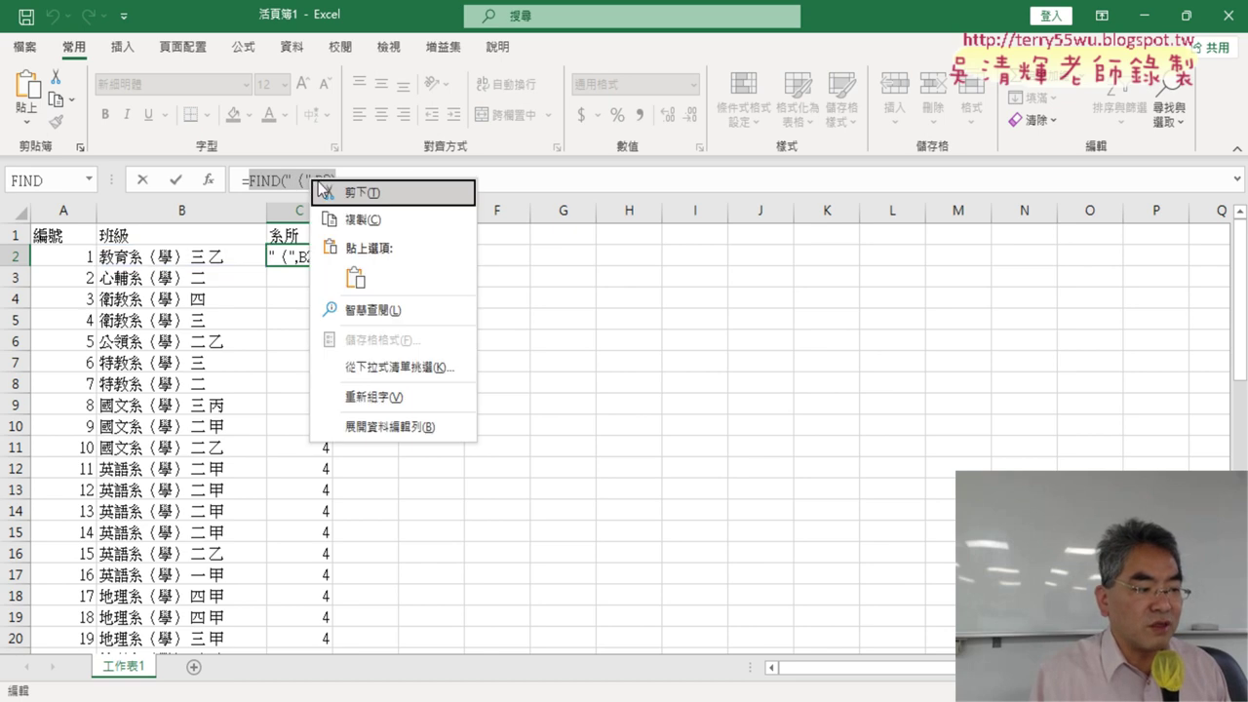
{"action": "left_click", "coordinate": [376, 194]}
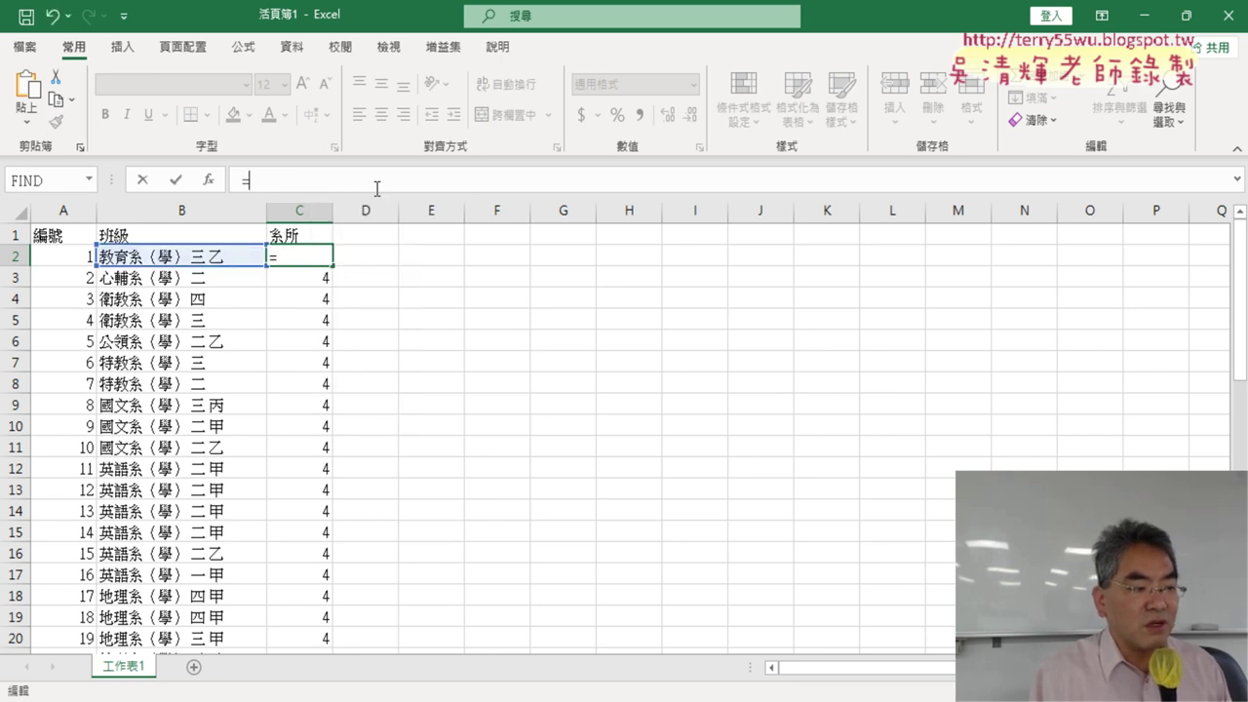
Insert the LEFT function into C2 from the 文字 function category.
{"action": "left_click", "coordinate": [208, 180]}
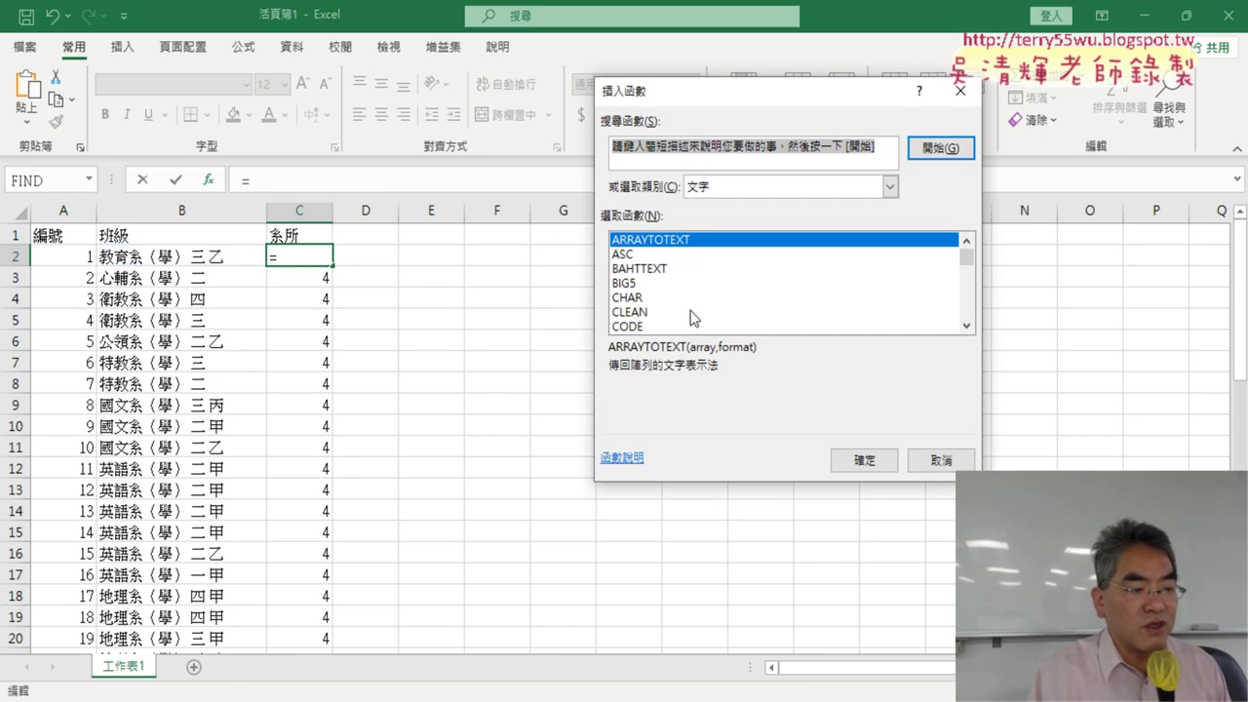
{"action": "left_click", "coordinate": [967, 327]}
{"action": "left_click", "coordinate": [967, 328]}
{"action": "left_click", "coordinate": [968, 327]}
{"action": "left_click", "coordinate": [967, 327]}
{"action": "left_click", "coordinate": [967, 328]}
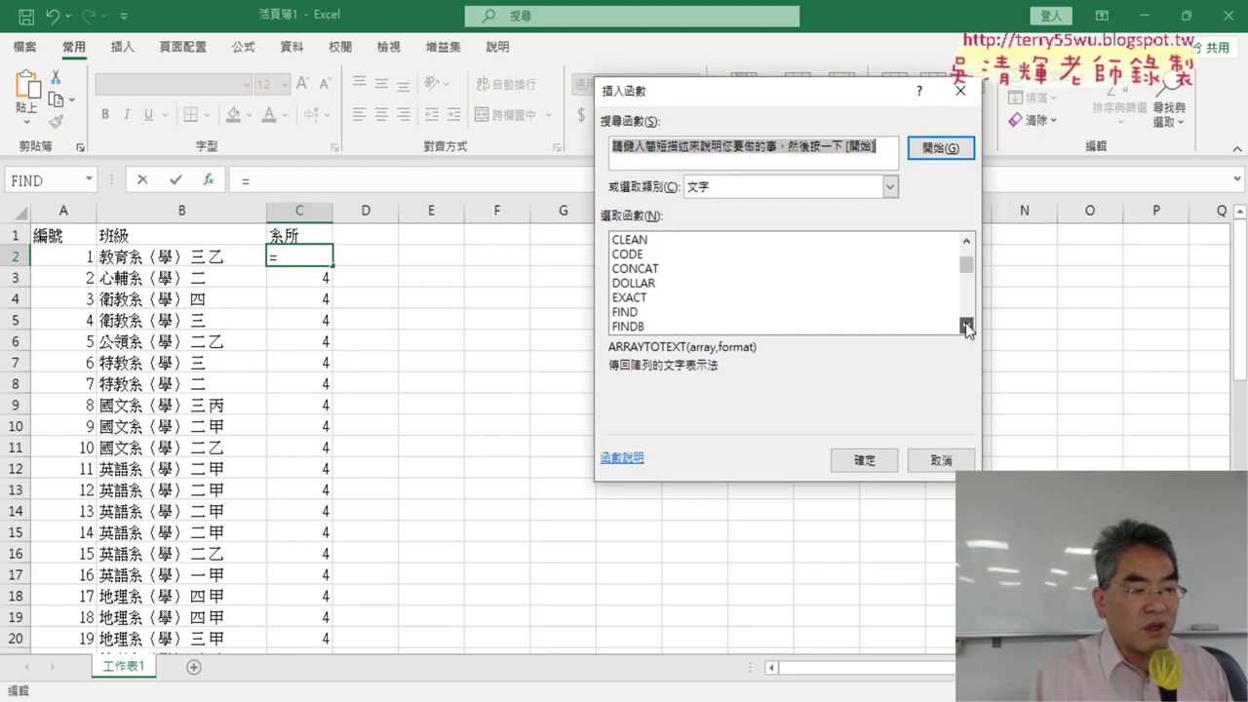
{"action": "left_click", "coordinate": [968, 327]}
{"action": "left_click", "coordinate": [967, 328]}
{"action": "left_click", "coordinate": [967, 328]}
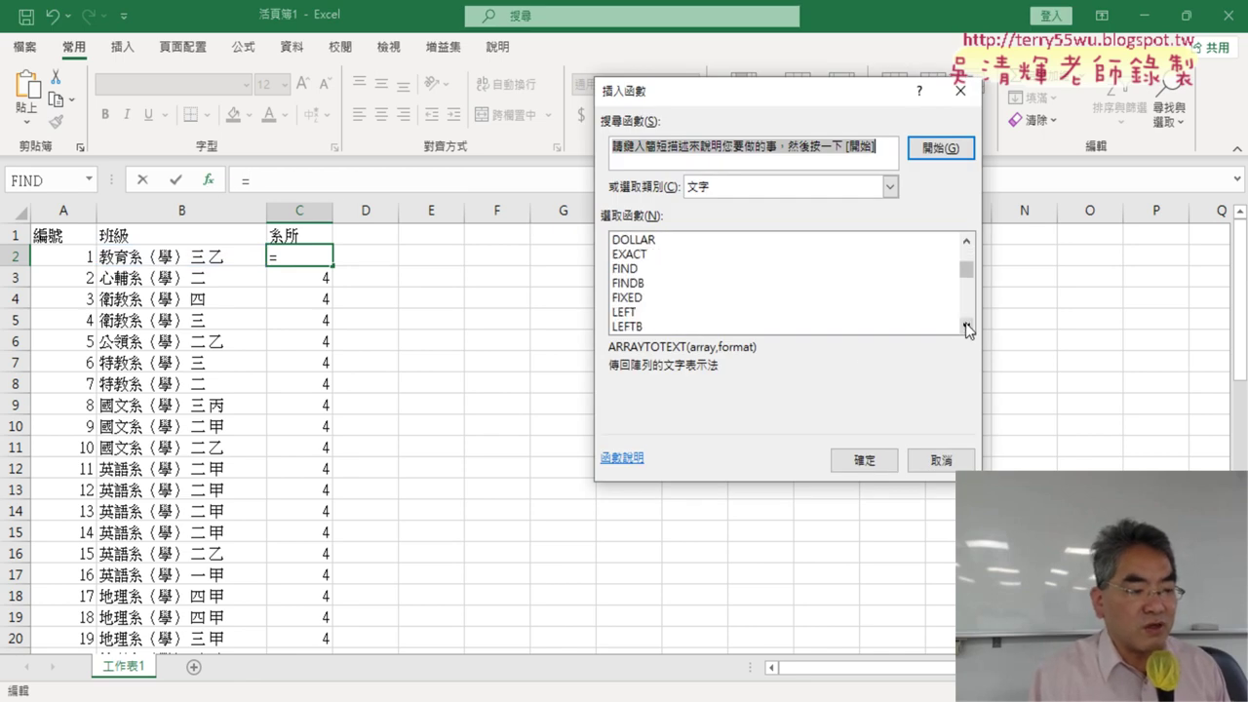
{"action": "left_click", "coordinate": [638, 312]}
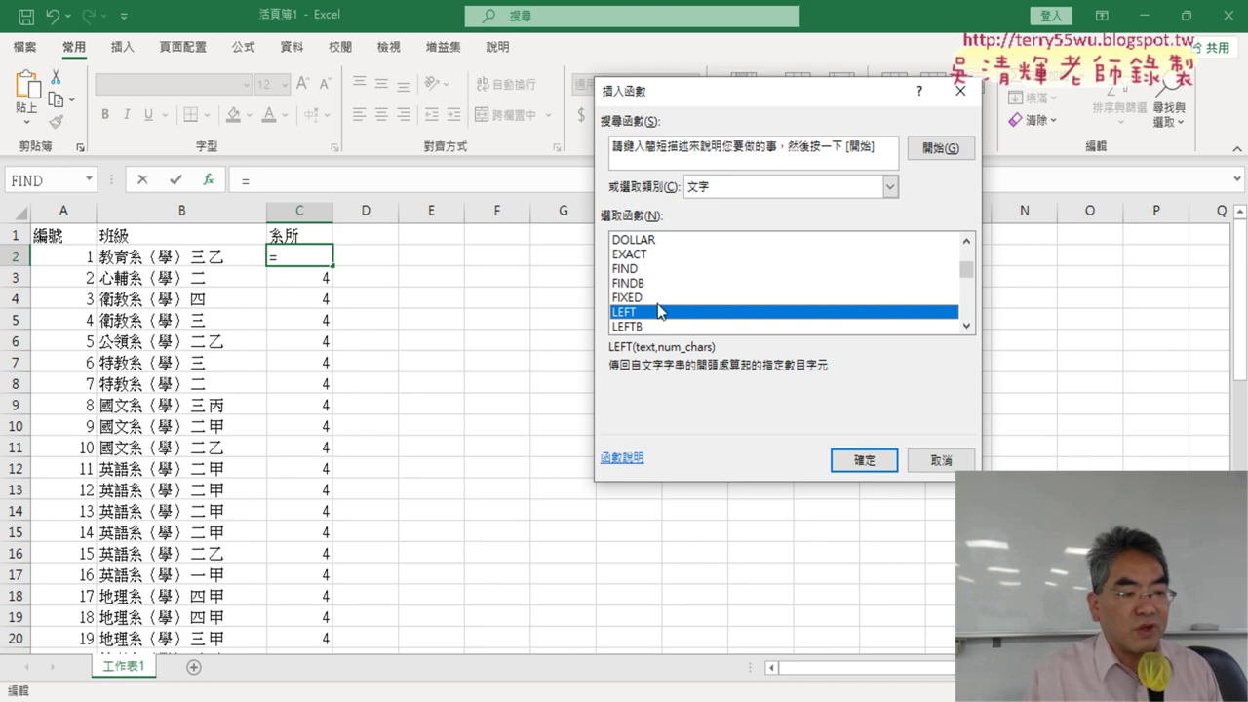
{"action": "left_click", "coordinate": [860, 458]}
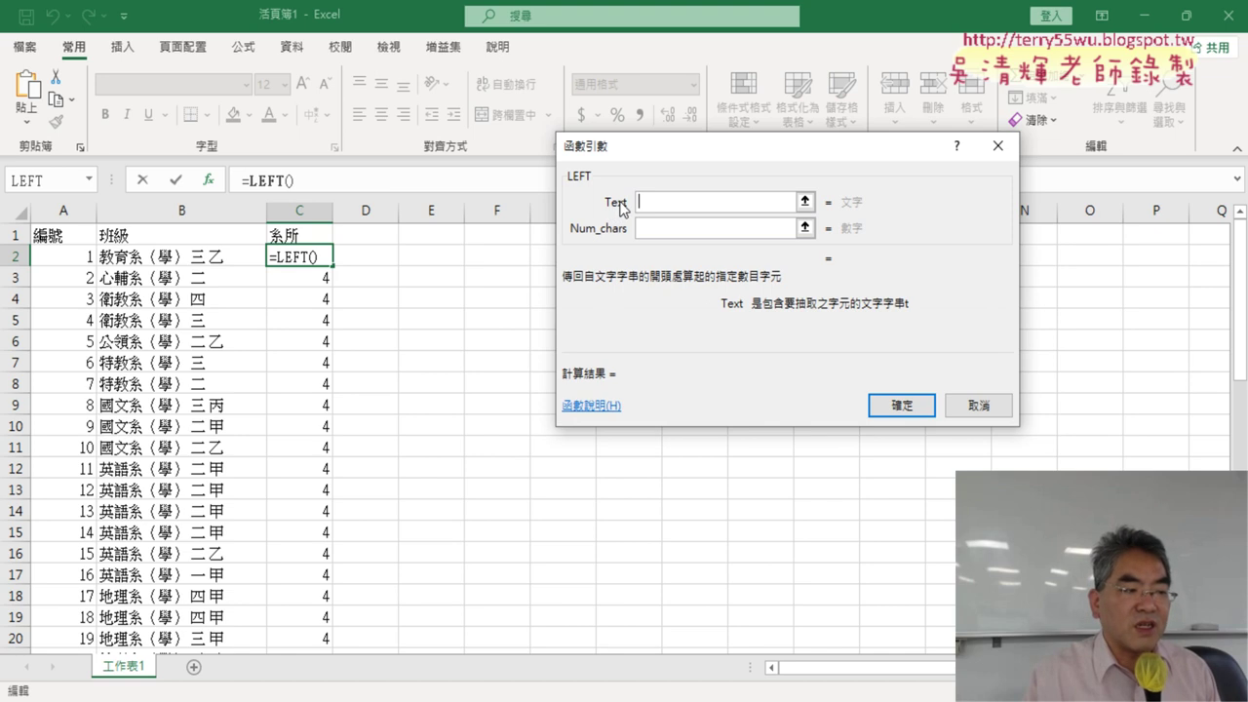
Set LEFT's Text to B2 and Num_chars to the pasted FIND("（",B2)-1, showing 教育系.
{"action": "left_click", "coordinate": [206, 256]}
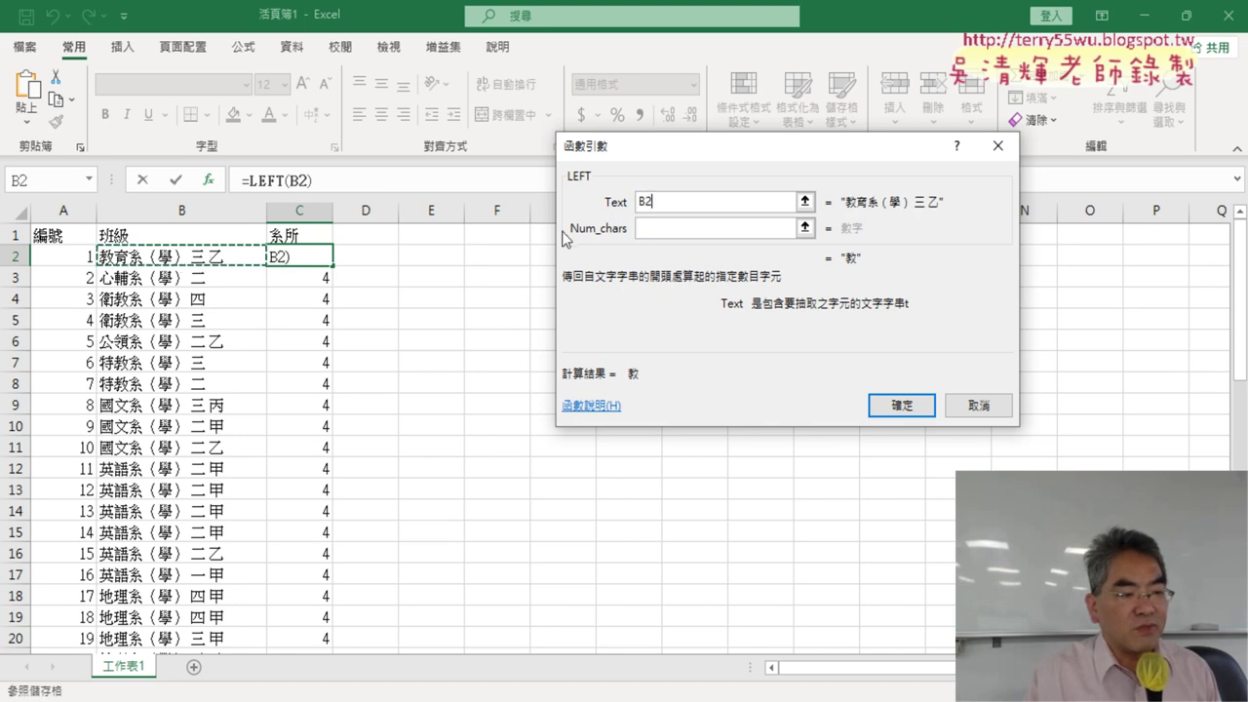
{"action": "left_click", "coordinate": [652, 230]}
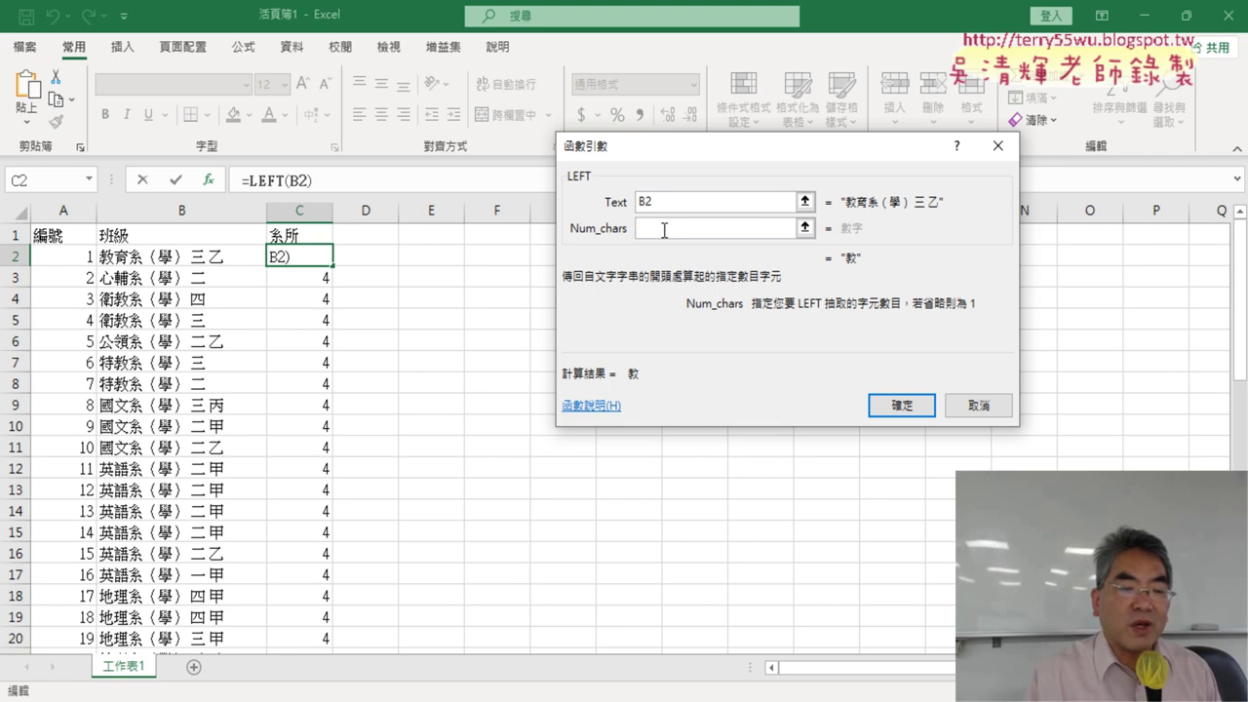
{"action": "right_click", "coordinate": [664, 230]}
{"action": "left_click", "coordinate": [707, 293]}
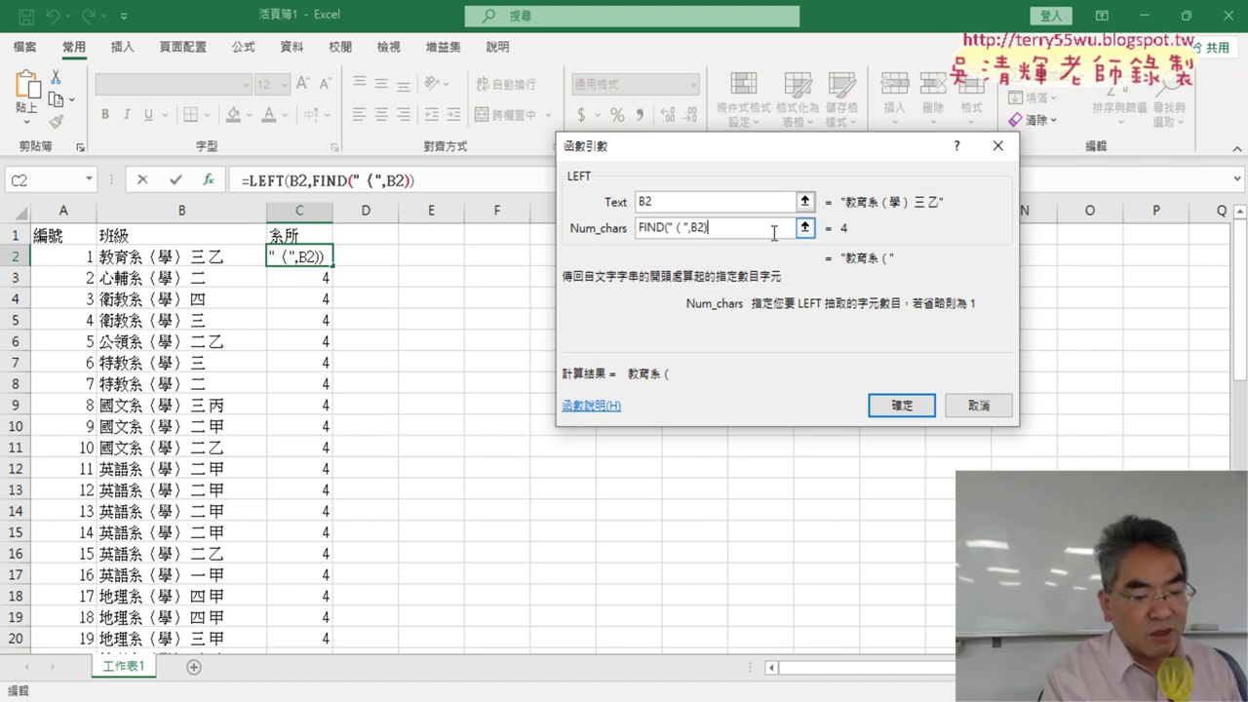
{"action": "type", "text": "-"}
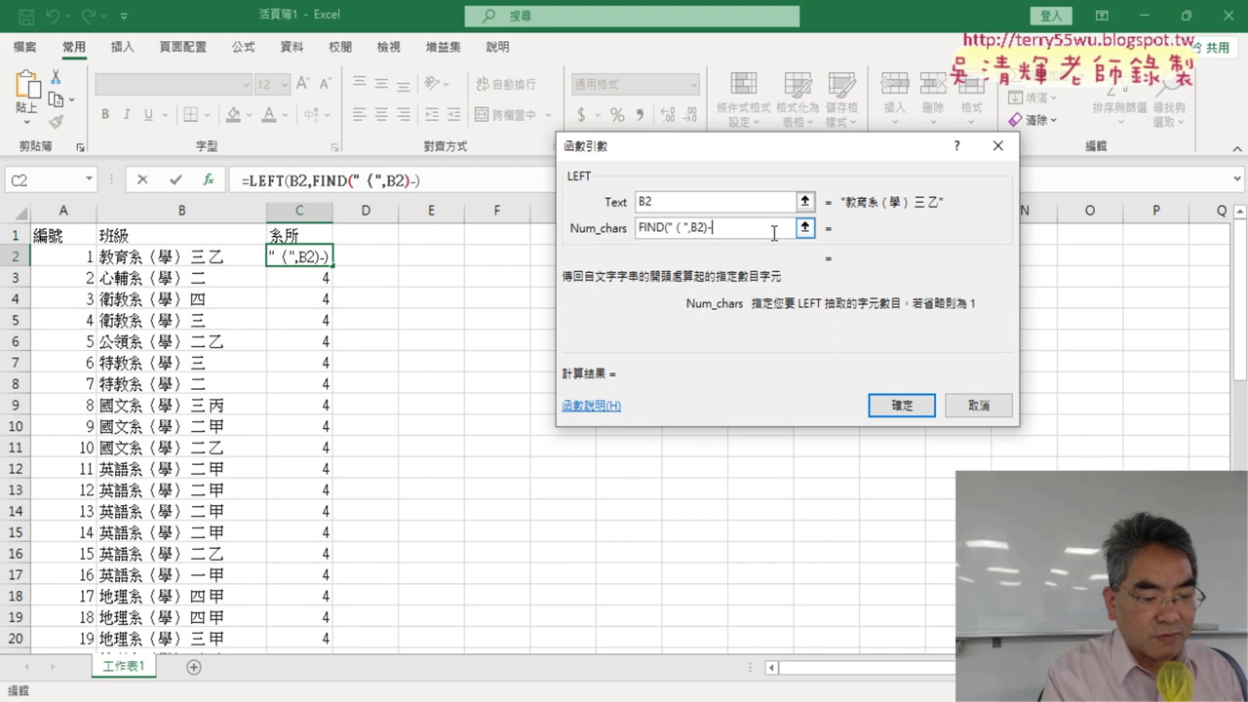
{"action": "type", "text": "1"}
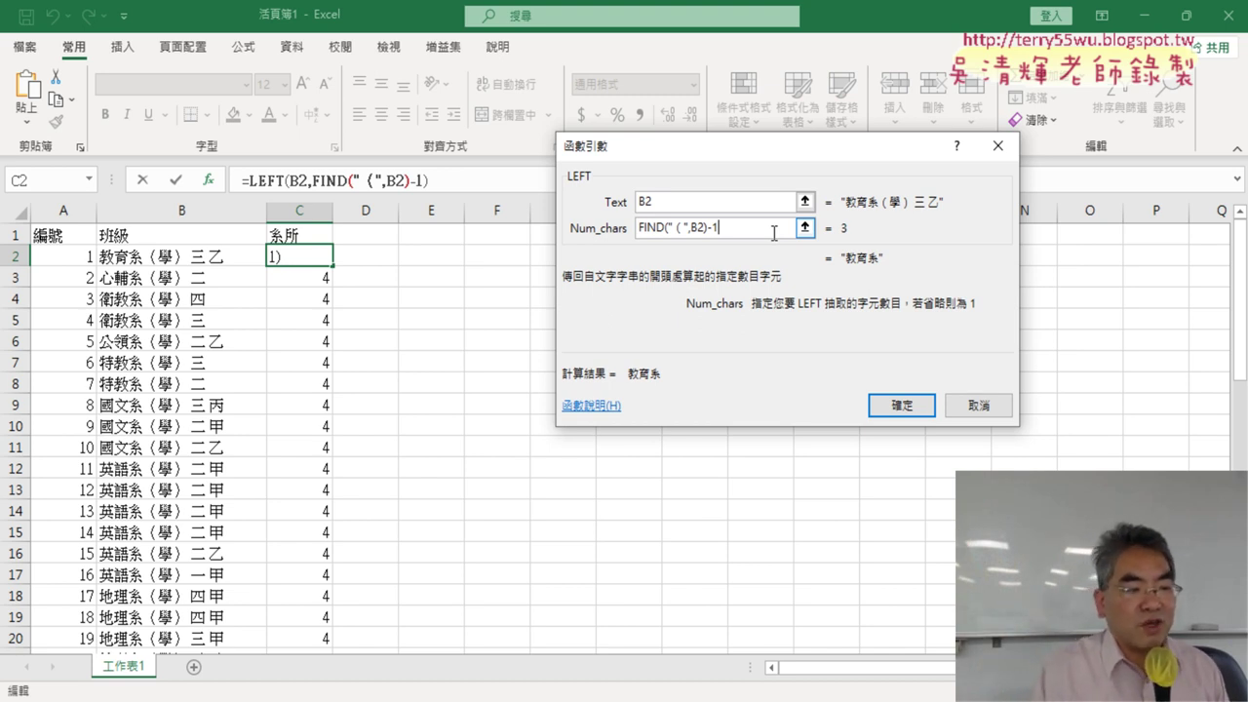
{"action": "left_click", "coordinate": [903, 412]}
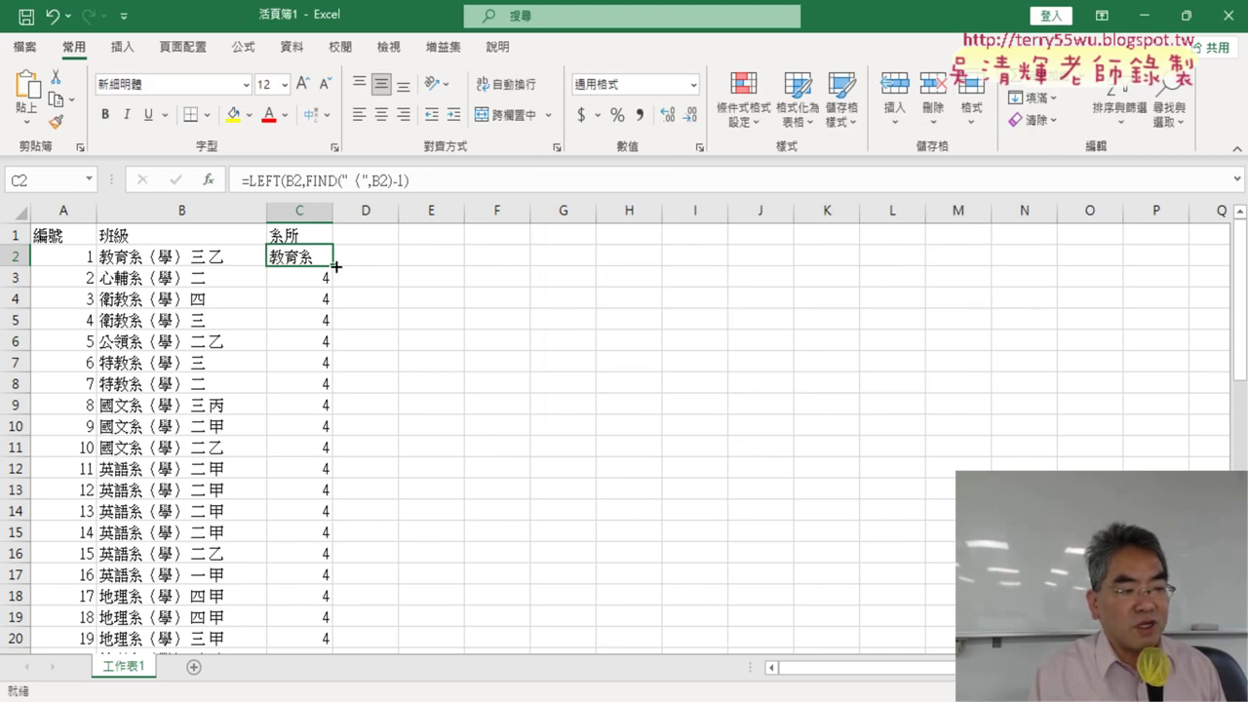
Fill the LEFT formula down column C and autofit the column to the department names.
{"action": "double_click", "coordinate": [334, 265]}
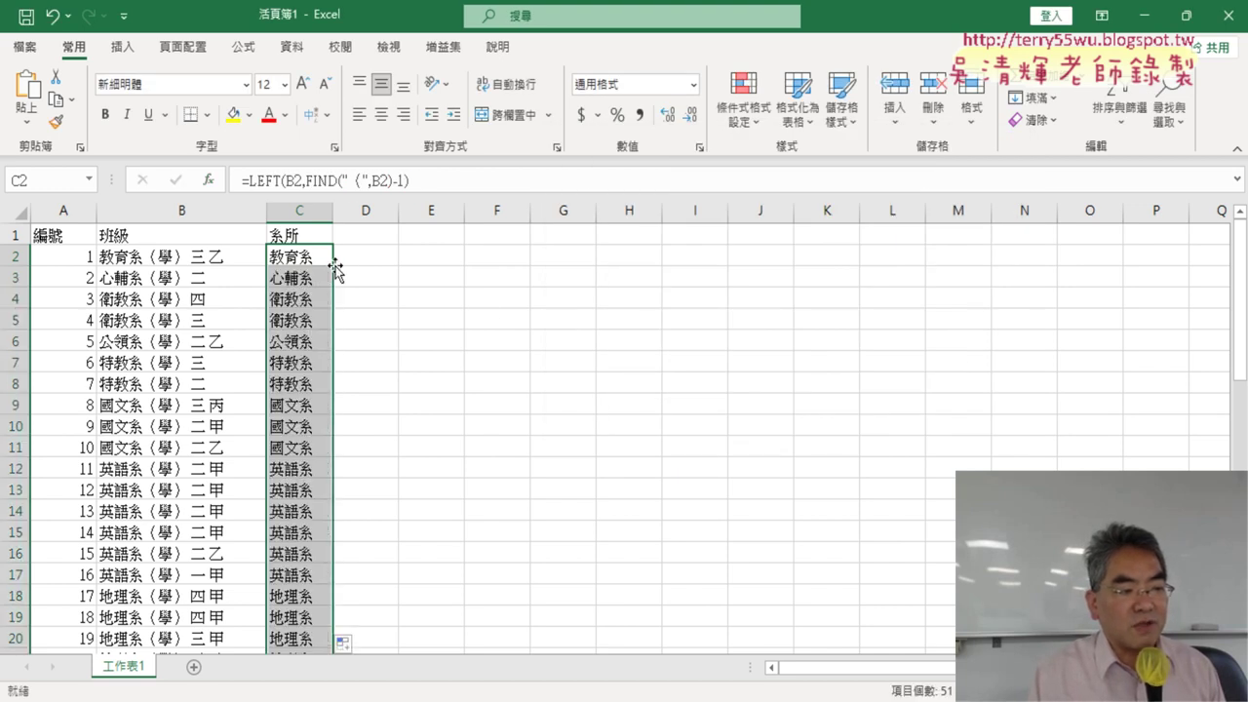
{"action": "scroll", "coordinate": [406, 296], "scroll_direction": "down", "scroll_amount": 1}
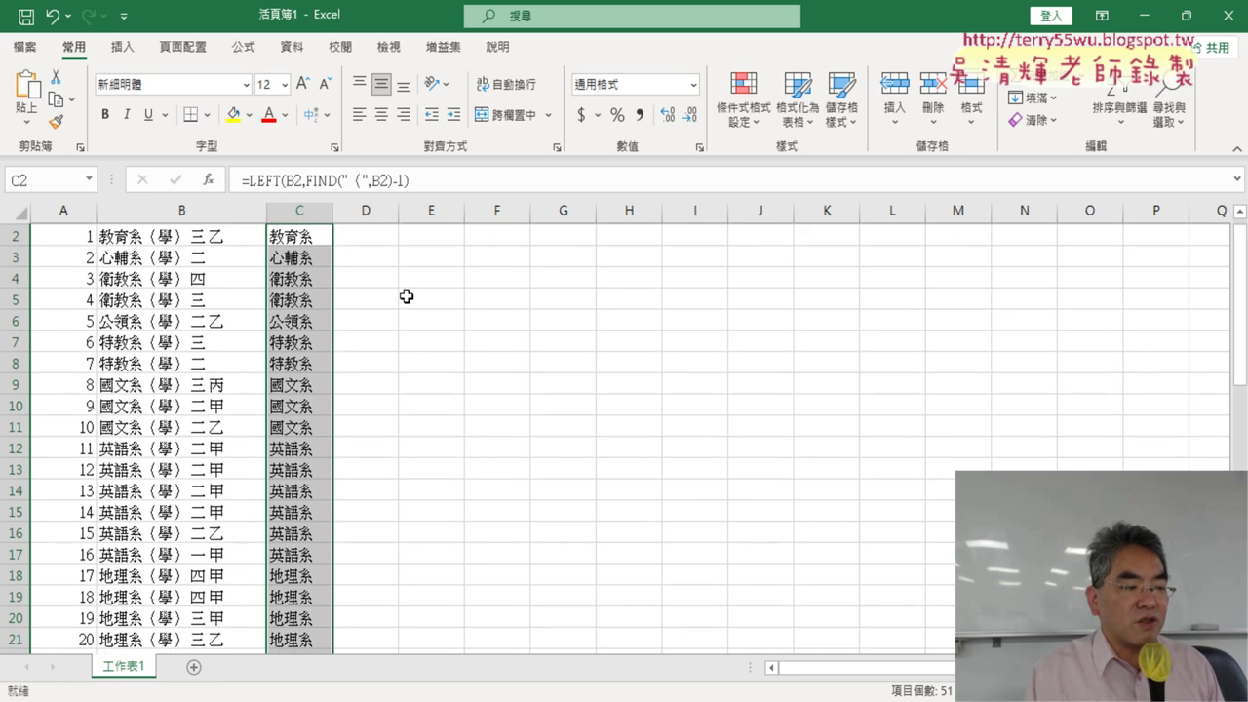
{"action": "scroll", "coordinate": [406, 296], "scroll_direction": "down", "scroll_amount": 3}
{"action": "scroll", "coordinate": [406, 296], "scroll_direction": "down", "scroll_amount": 3}
{"action": "scroll", "coordinate": [406, 297], "scroll_direction": "down", "scroll_amount": 5}
{"action": "scroll", "coordinate": [406, 297], "scroll_direction": "down", "scroll_amount": 1}
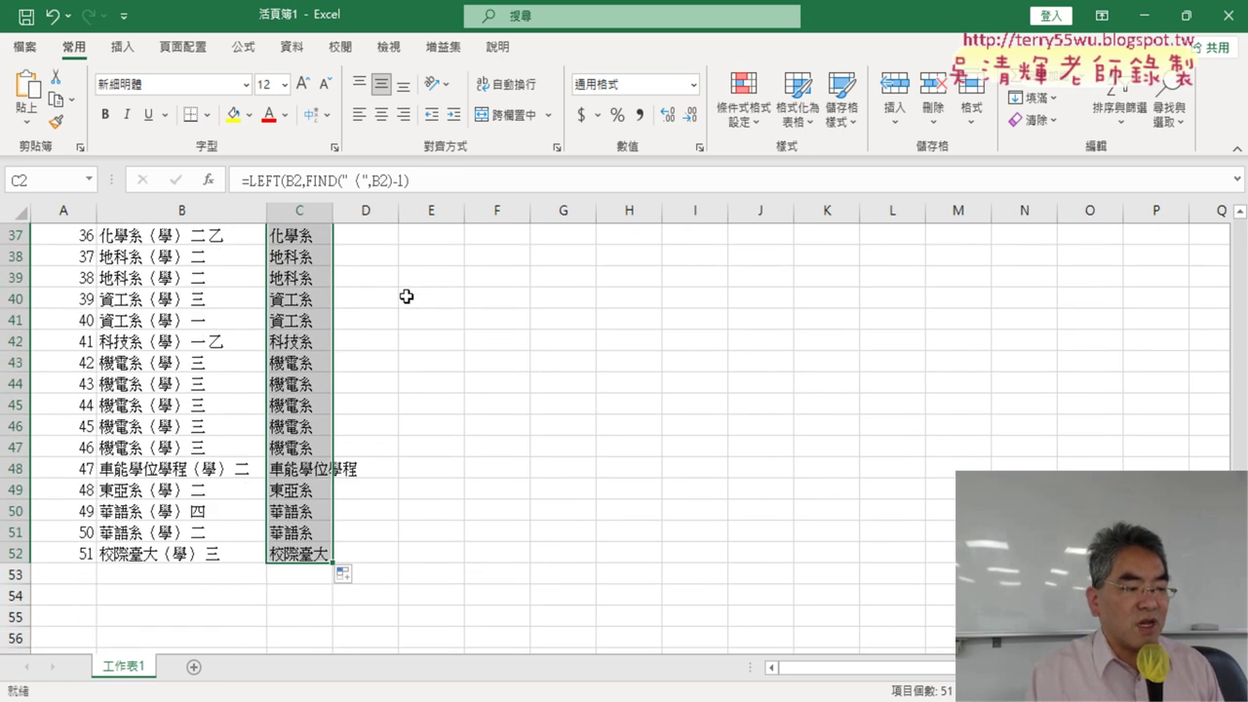
{"action": "double_click", "coordinate": [332, 209]}
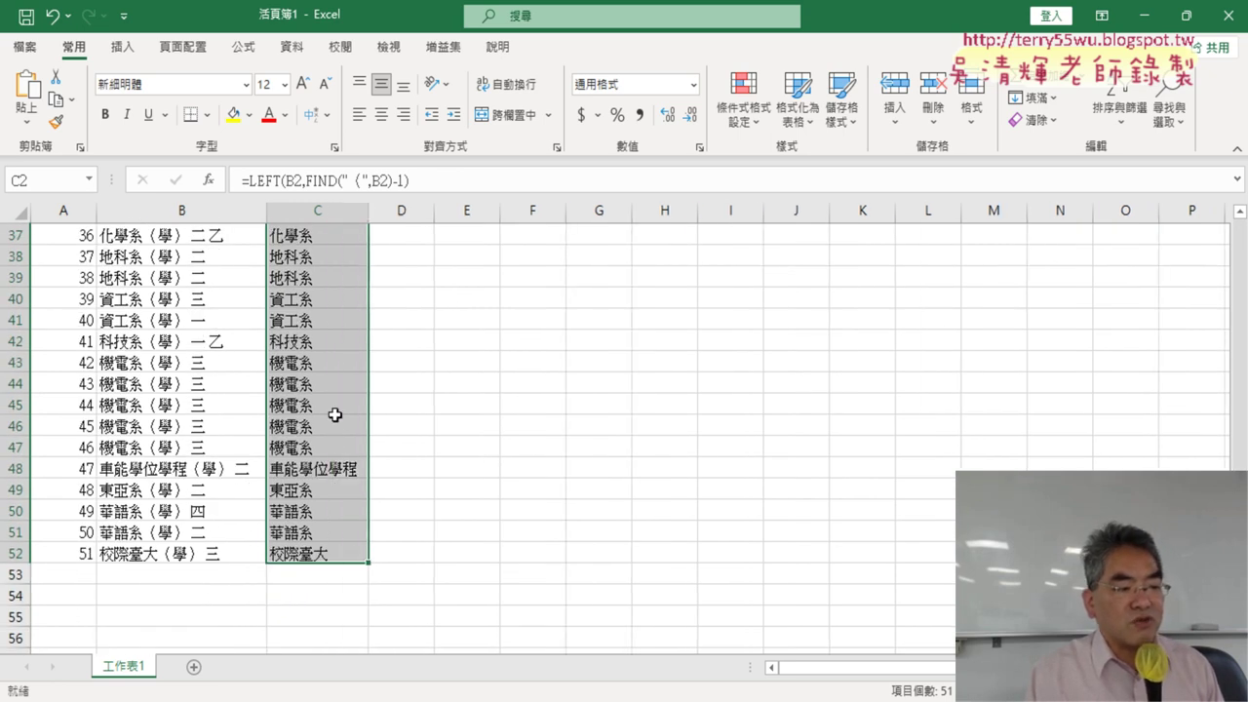
{"action": "scroll", "coordinate": [342, 484], "scroll_direction": "up", "scroll_amount": 5}
{"action": "scroll", "coordinate": [340, 477], "scroll_direction": "up", "scroll_amount": 7}
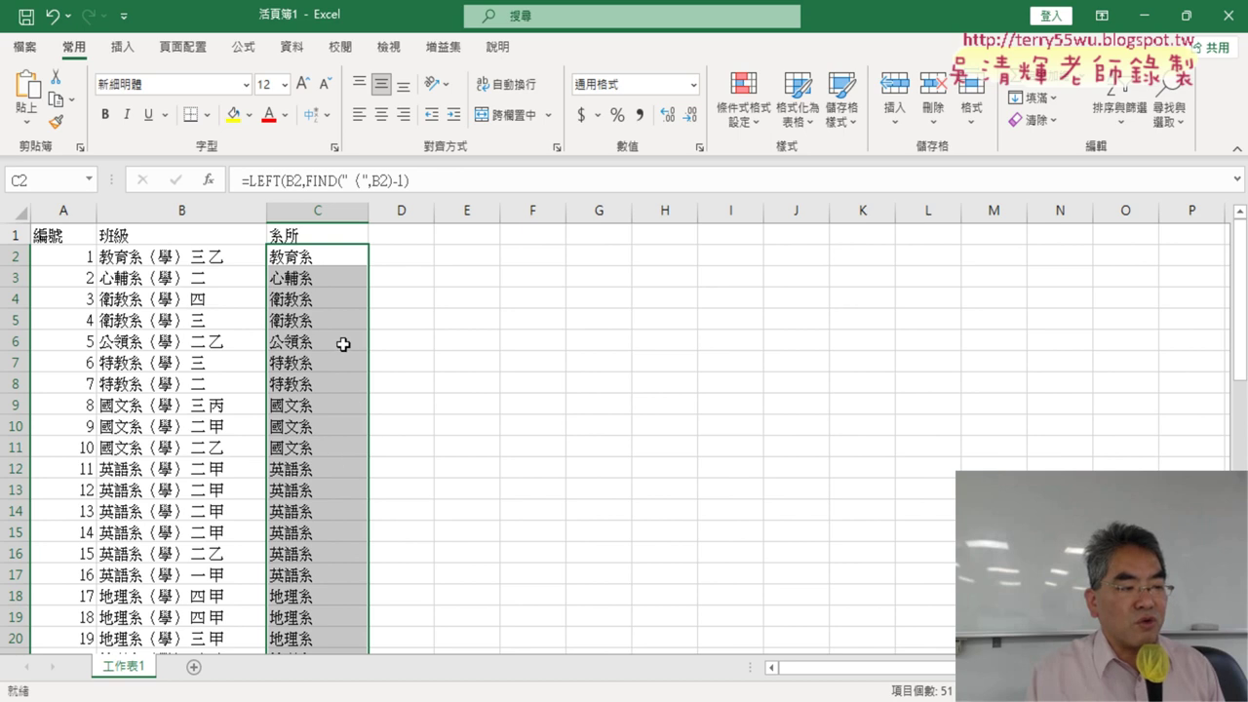
{"action": "scroll", "coordinate": [344, 342], "scroll_direction": "down", "scroll_amount": 9}
{"action": "scroll", "coordinate": [342, 343], "scroll_direction": "down", "scroll_amount": 7}
{"action": "scroll", "coordinate": [337, 342], "scroll_direction": "up", "scroll_amount": 9}
{"action": "scroll", "coordinate": [338, 342], "scroll_direction": "up", "scroll_amount": 7}
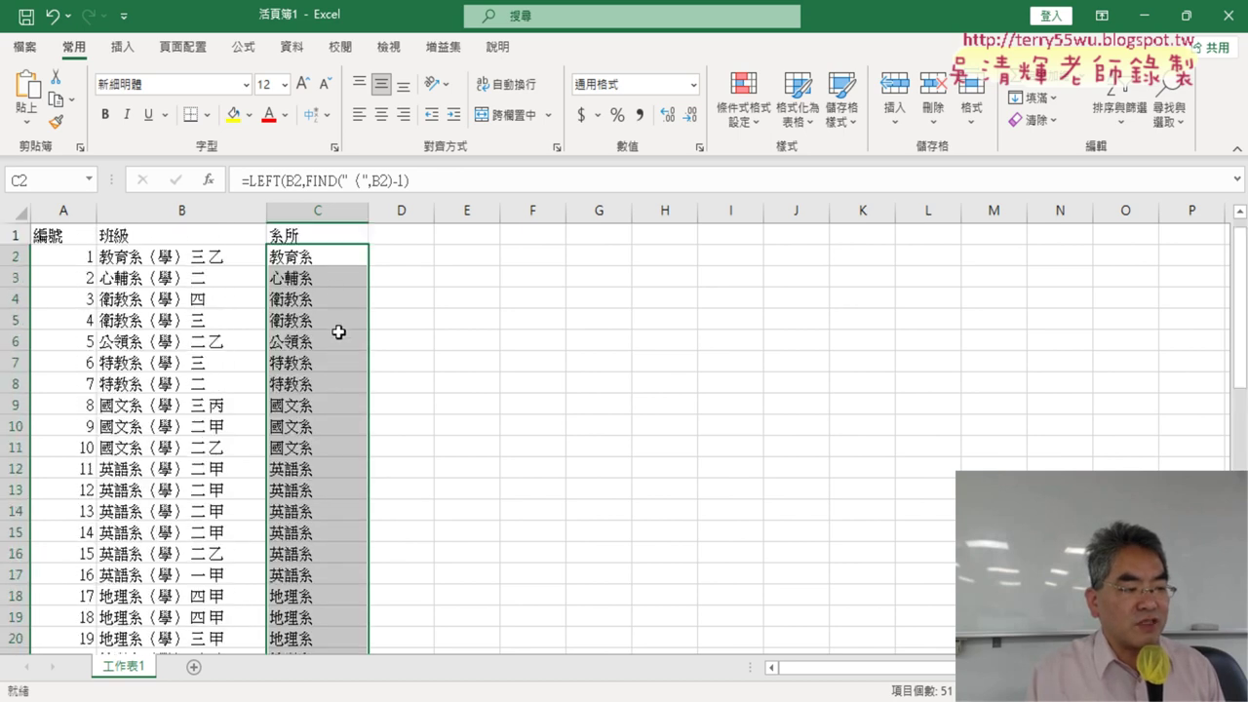
Copy C2's full formula text from the formula bar.
{"action": "left_click", "coordinate": [328, 252]}
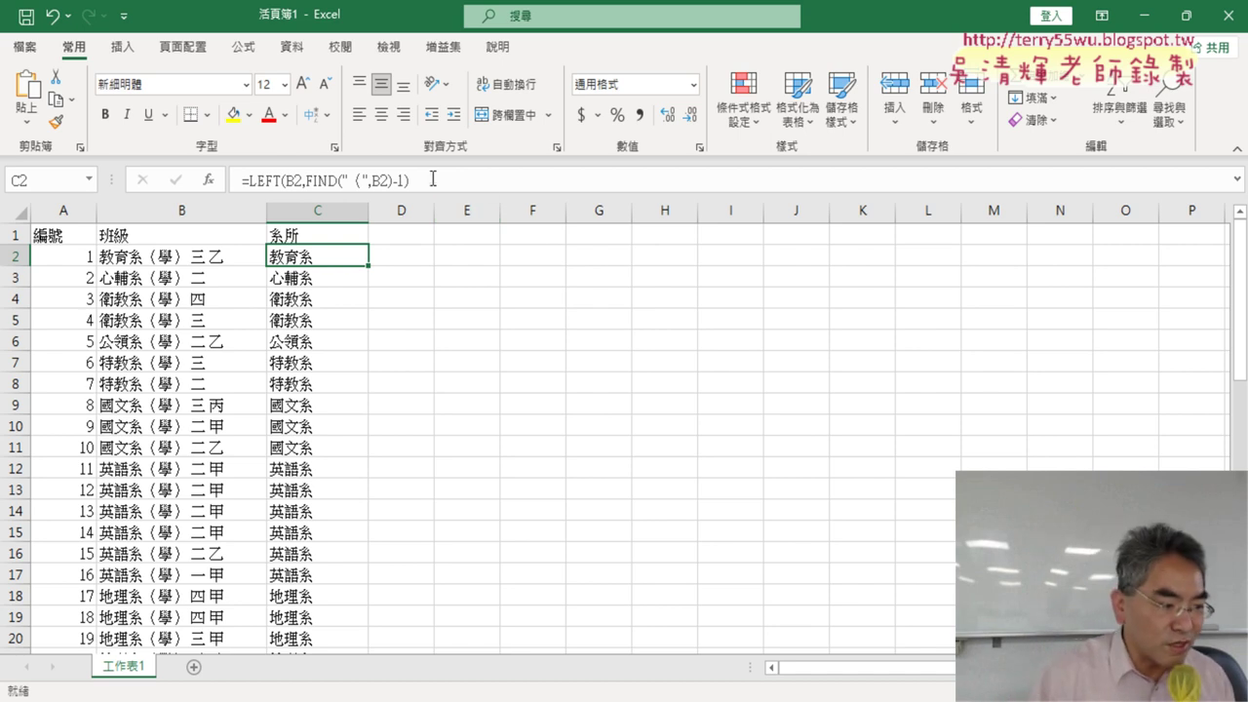
{"action": "left_click", "coordinate": [327, 180]}
{"action": "left_click_drag", "start_coordinate": [311, 172], "coordinate": [240, 181]}
{"action": "key", "text": "ctrl+c"}
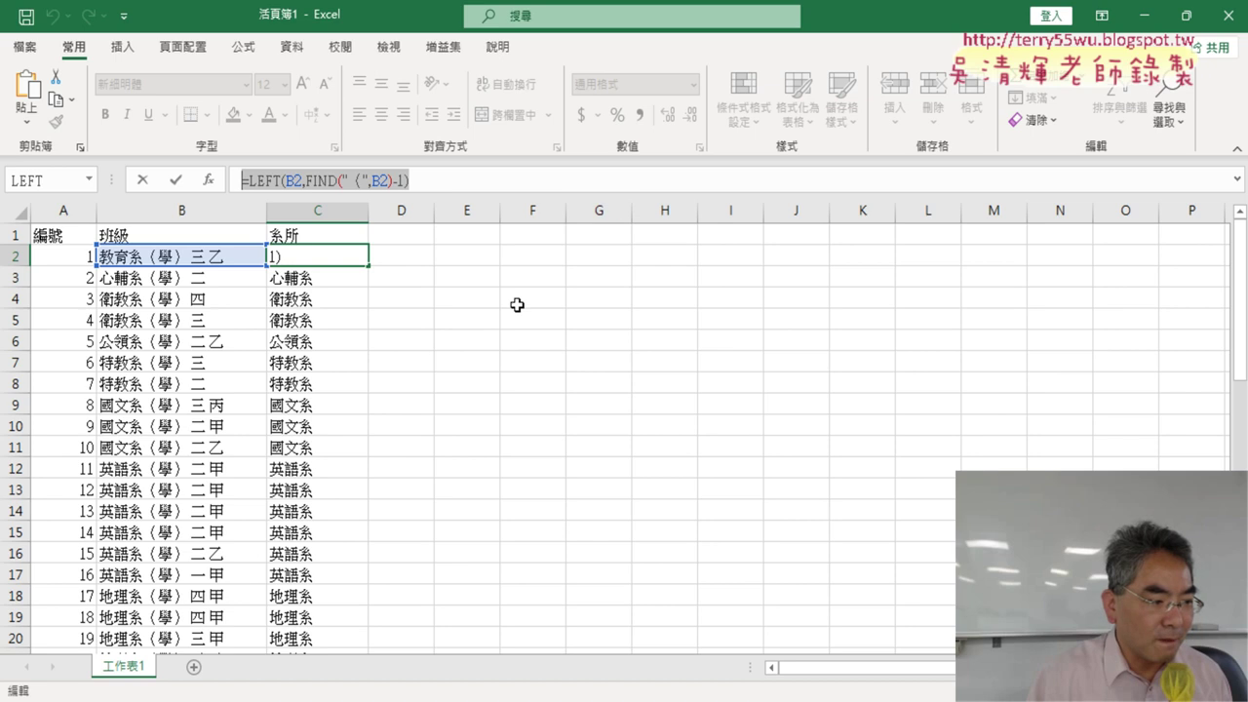
{"action": "right_click", "coordinate": [380, 185]}
{"action": "left_click", "coordinate": [446, 226]}
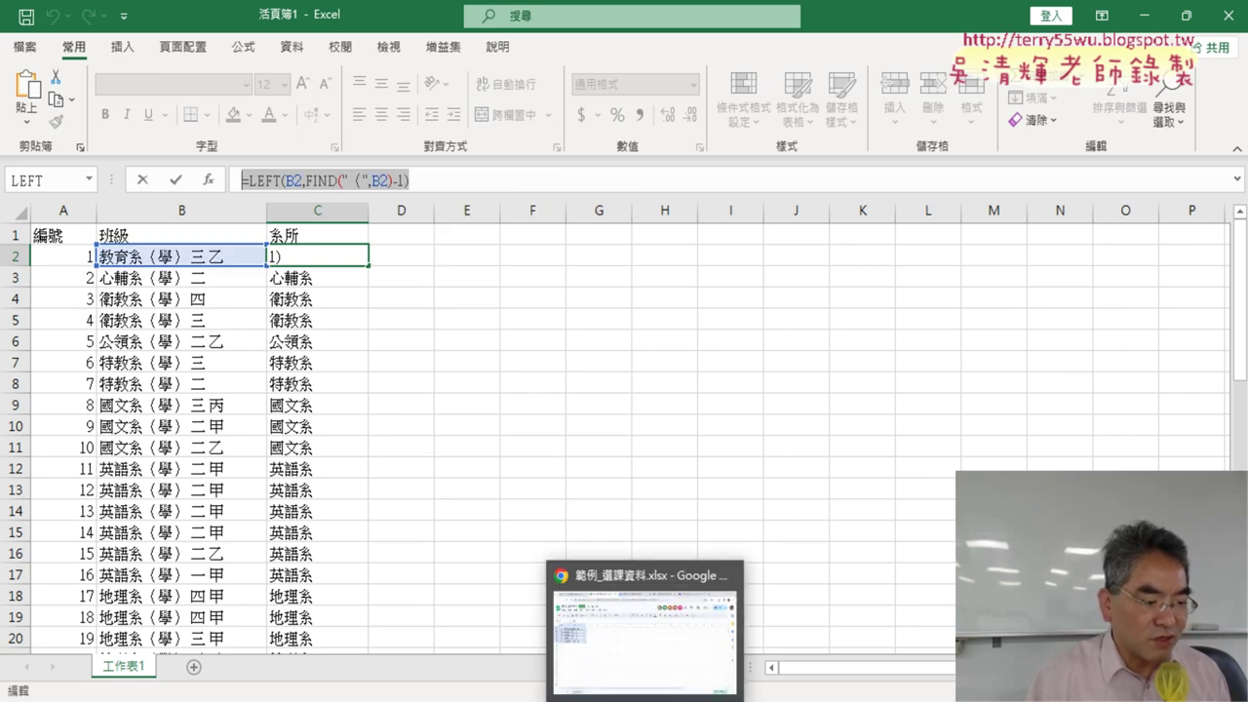
Switch to Chrome's Drive tab and open the 範例_選課資料 Google Doc.
{"action": "left_click", "coordinate": [647, 624]}
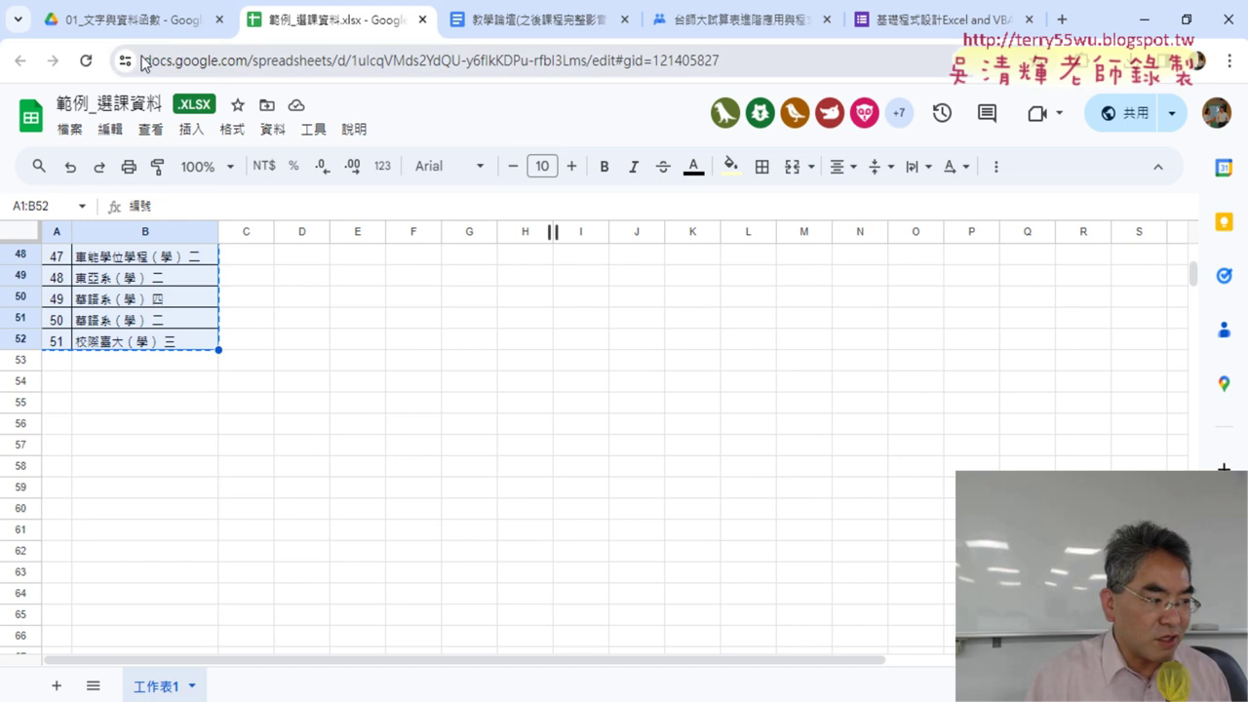
{"action": "left_click", "coordinate": [136, 19]}
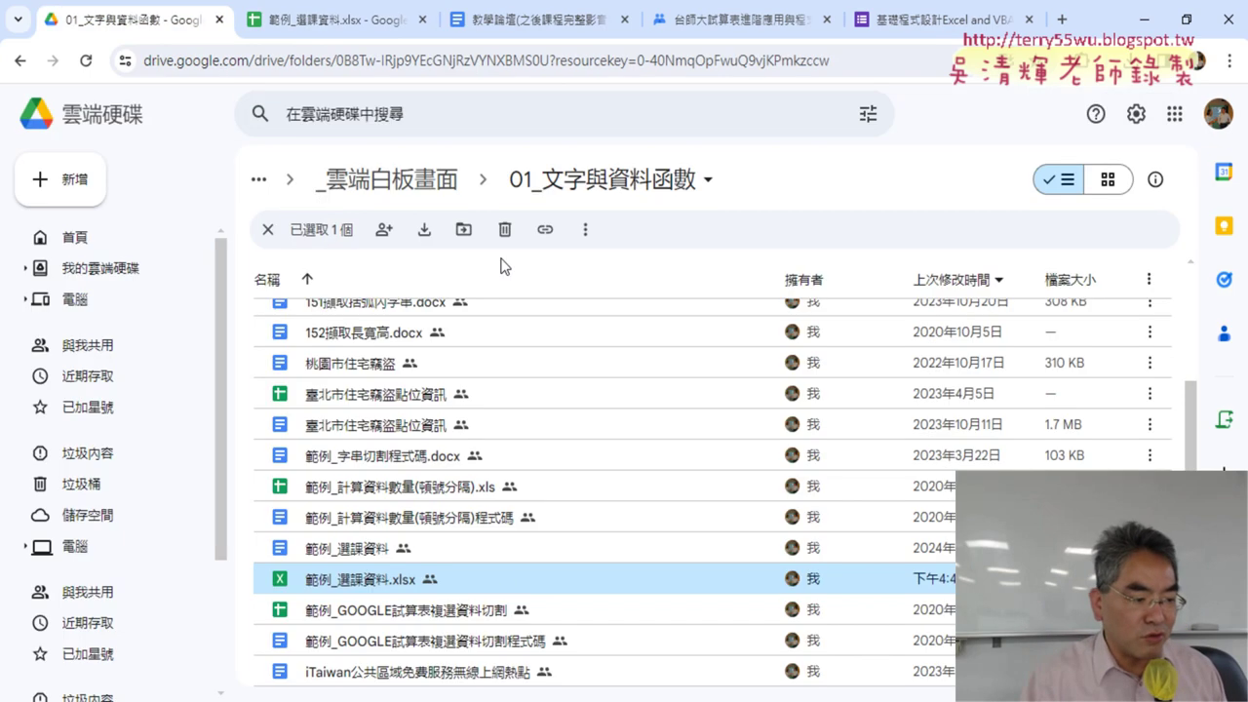
{"action": "left_click", "coordinate": [373, 552]}
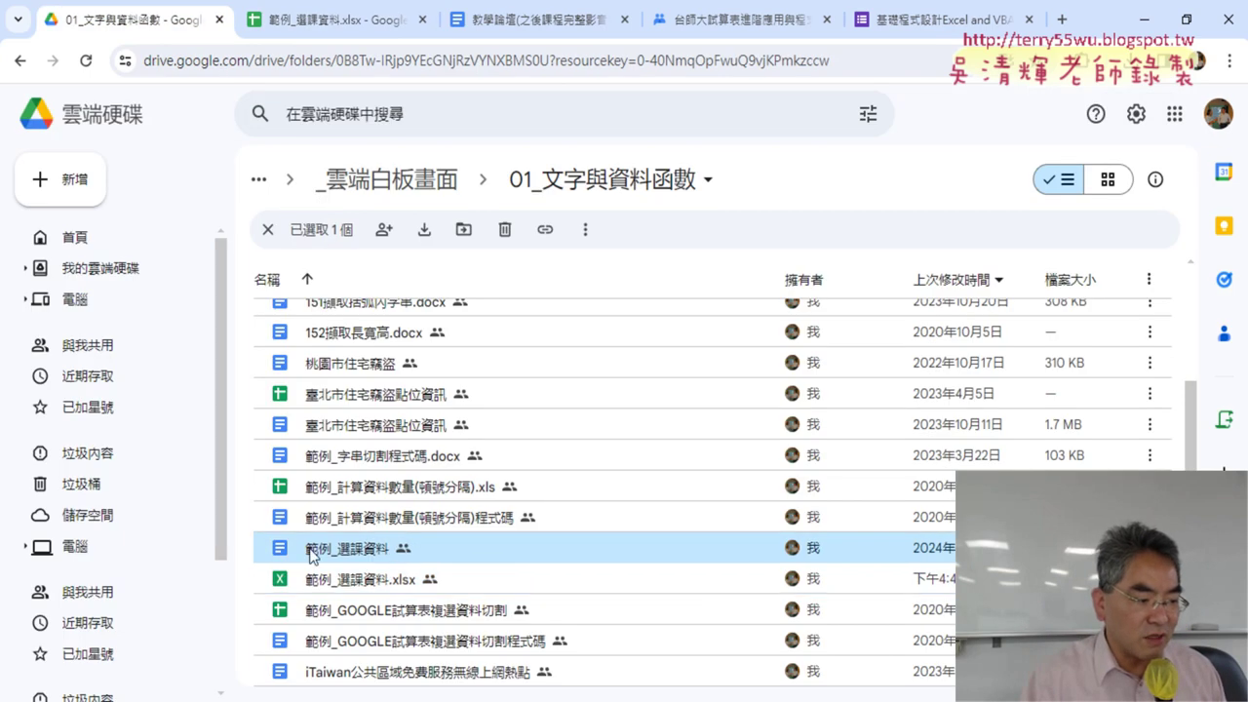
{"action": "double_click", "coordinate": [351, 551]}
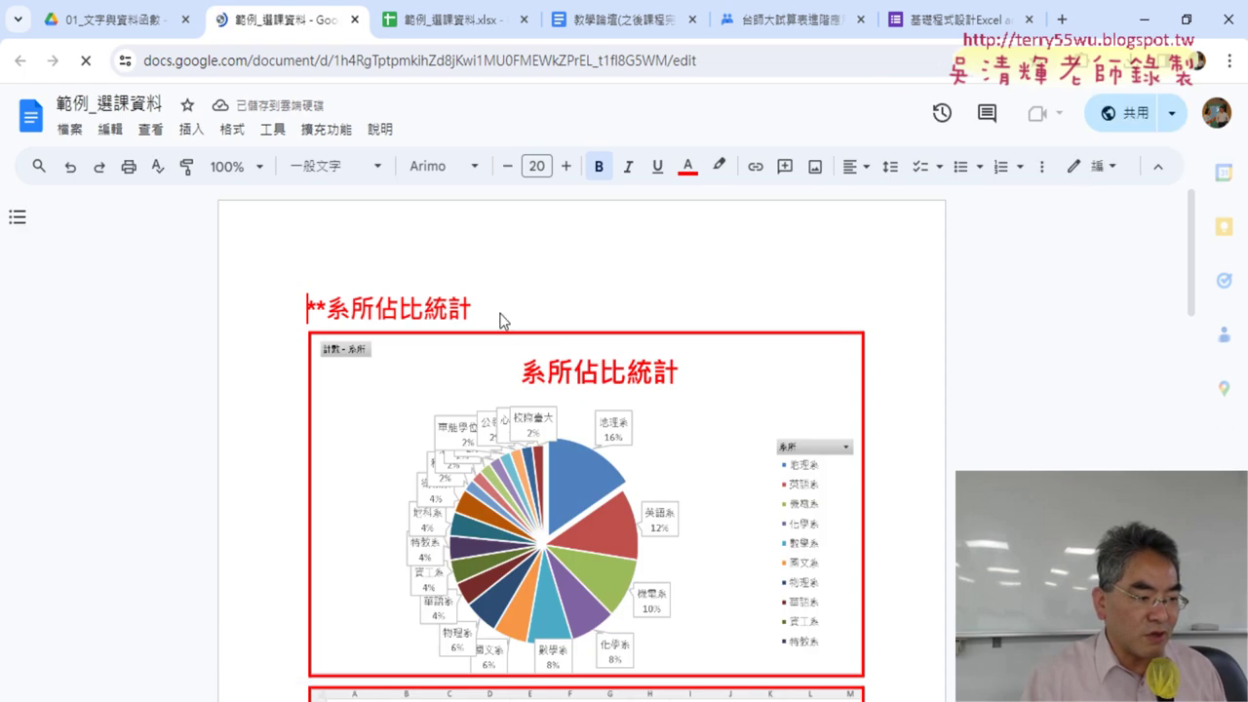
Paste =LEFT(B2,FIND("（",B2)-1) on a new line below the 系所佔比統計 heading.
{"action": "left_click", "coordinate": [787, 323]}
{"action": "key", "text": "Return"}
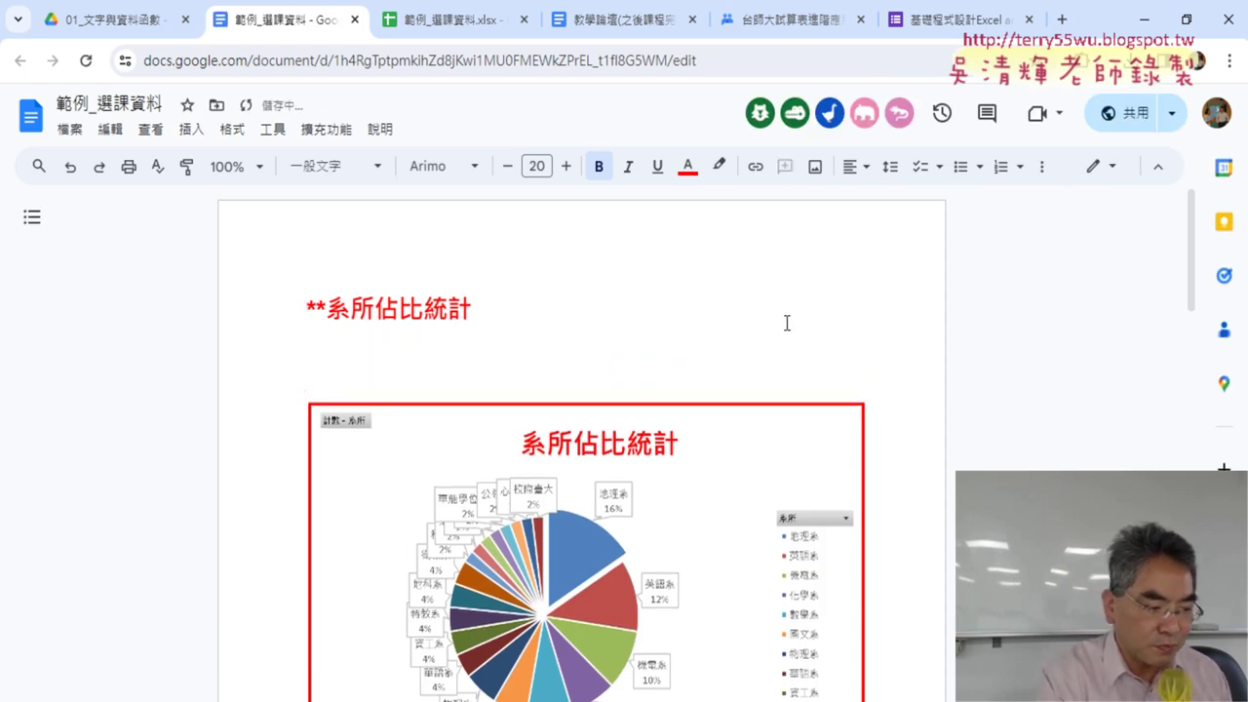
{"action": "key", "text": "ctrl+v"}
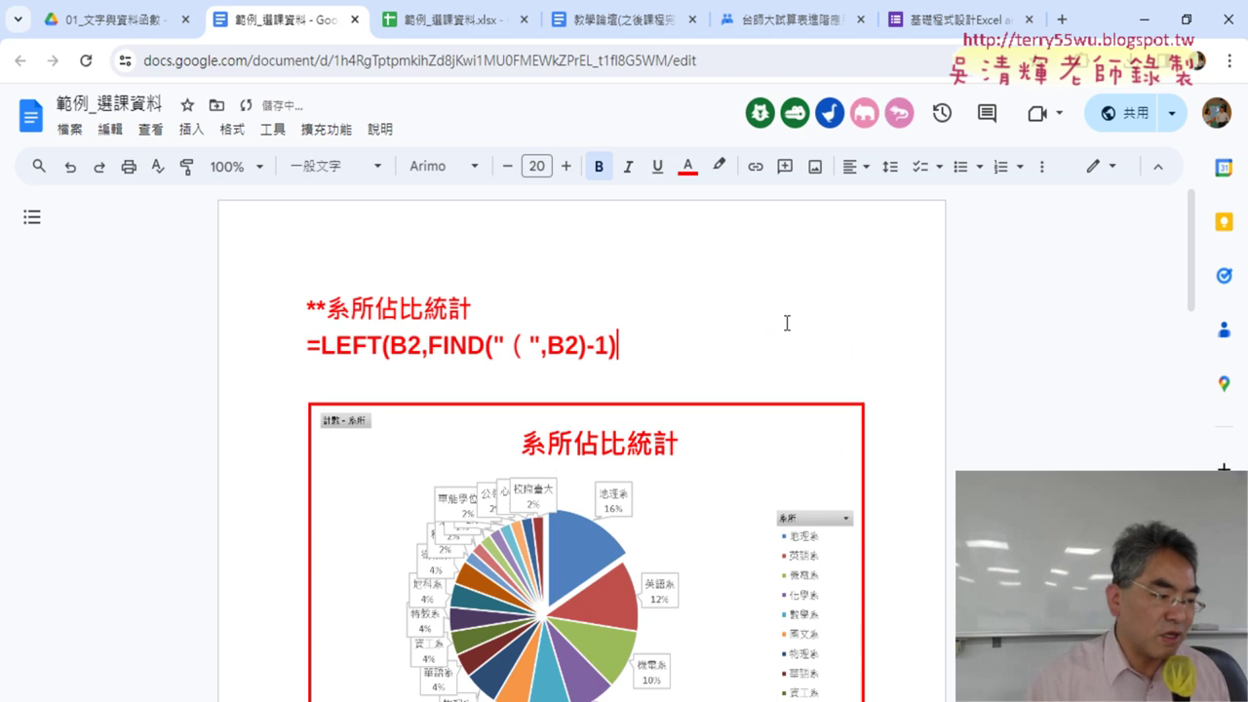
{"action": "left_click_drag", "start_coordinate": [629, 347], "coordinate": [306, 355]}
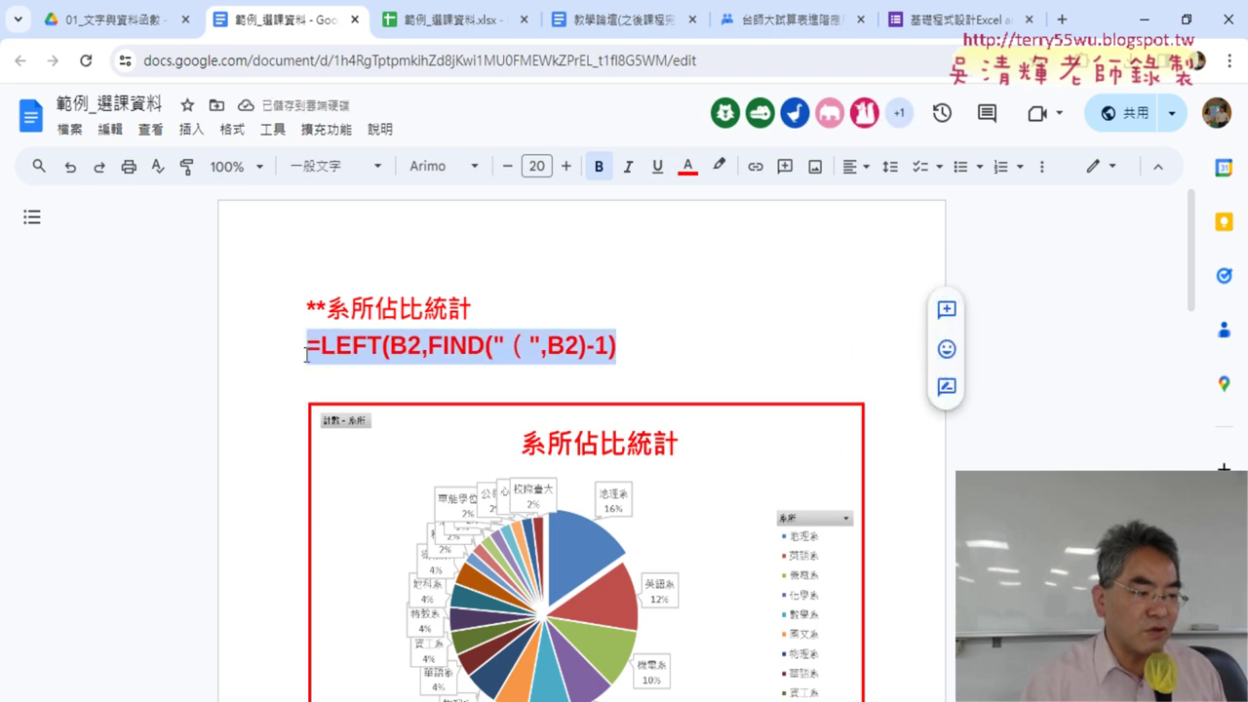
{"action": "left_click", "coordinate": [671, 346]}
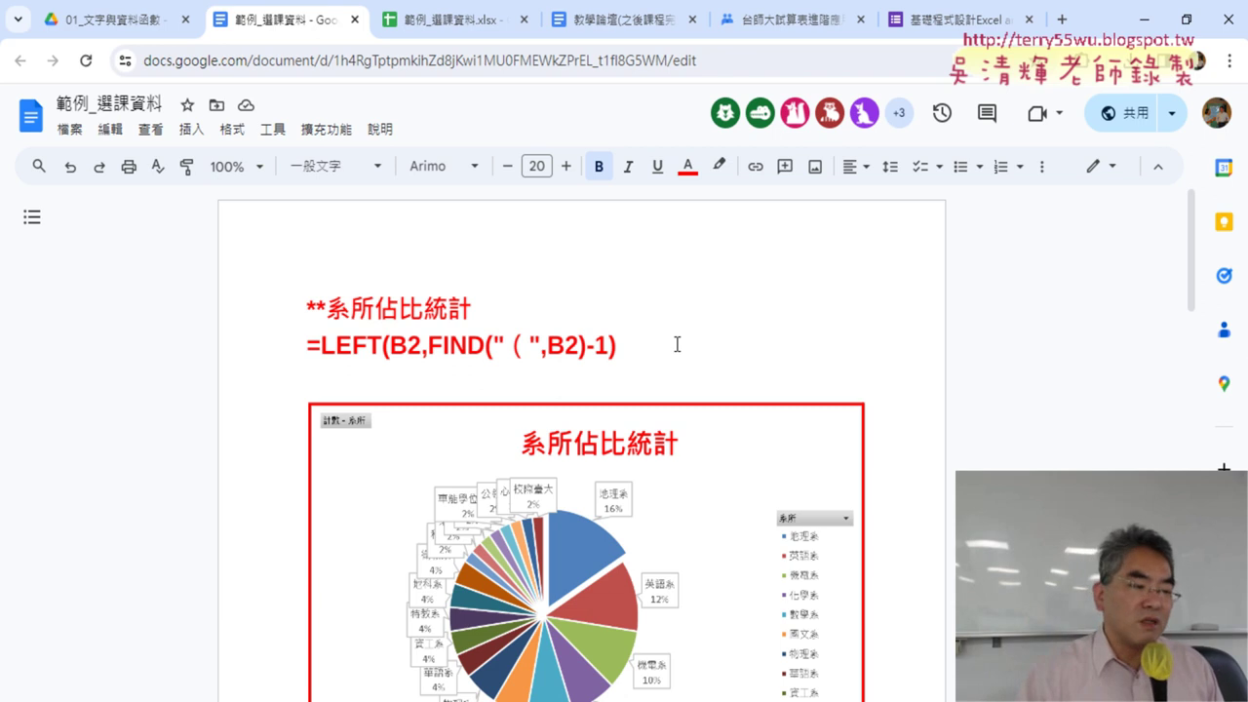
{"action": "scroll", "coordinate": [924, 446], "scroll_direction": "down", "scroll_amount": 2}
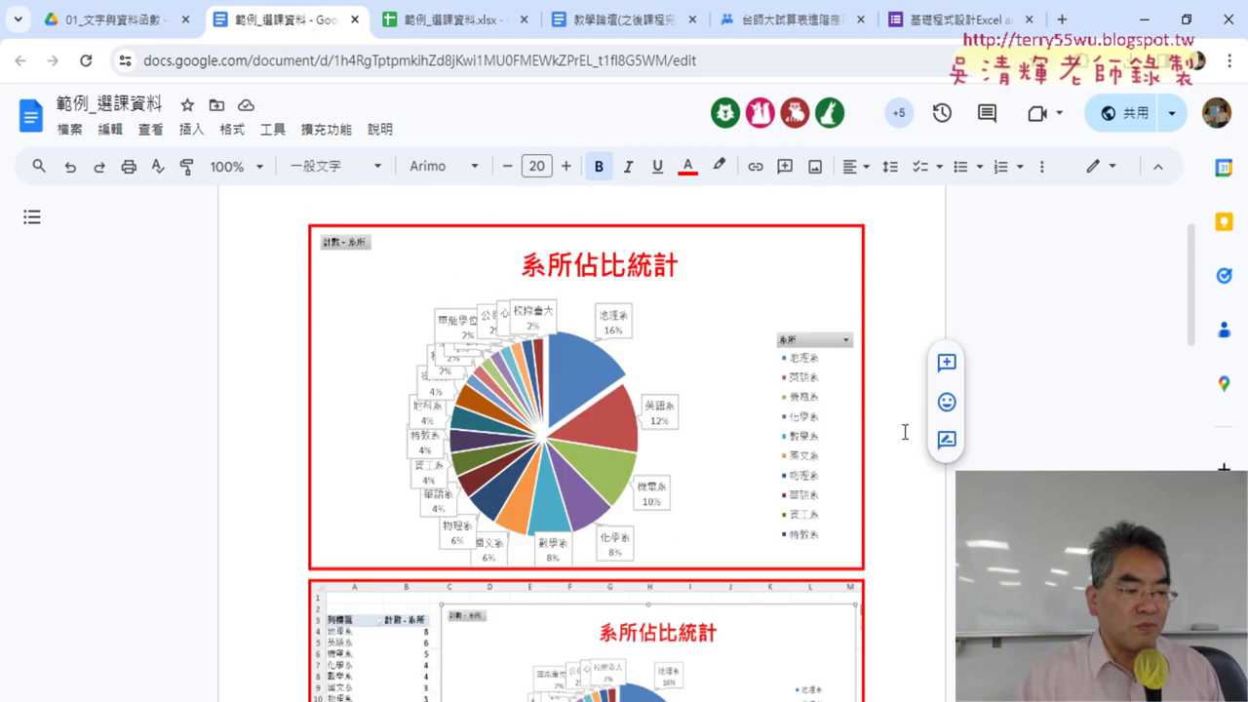
{"action": "scroll", "coordinate": [905, 432], "scroll_direction": "down", "scroll_amount": 3}
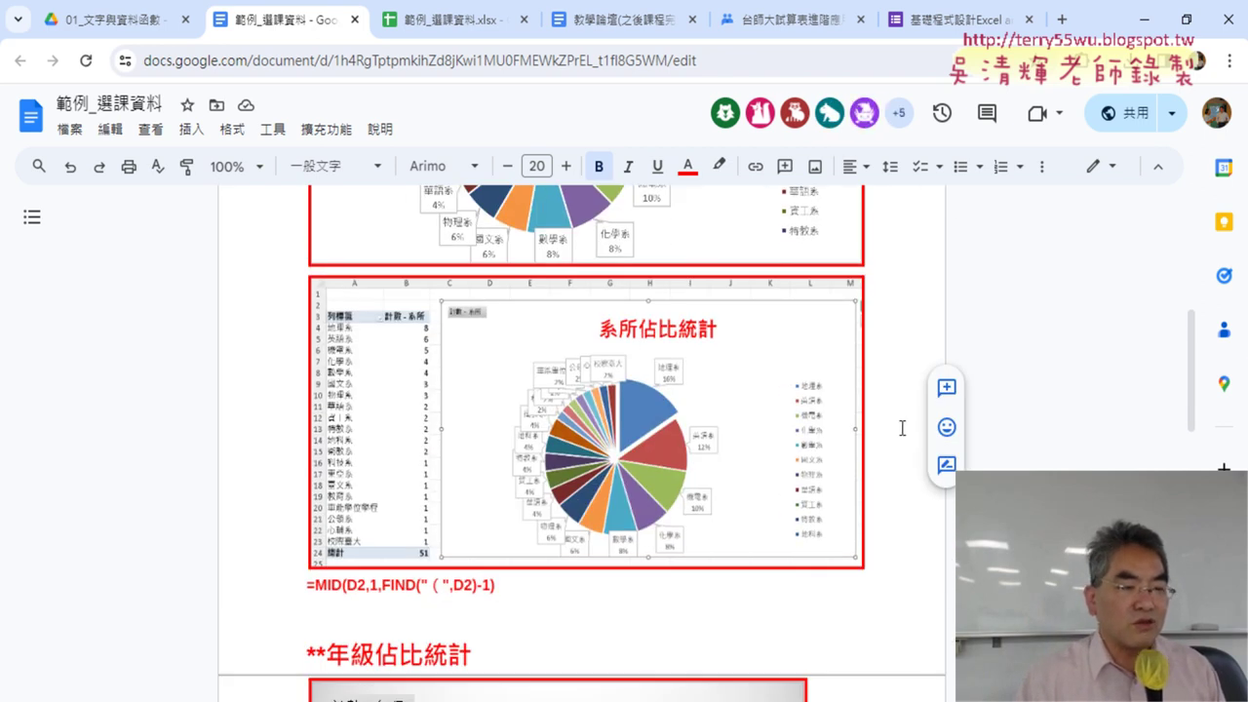
{"action": "scroll", "coordinate": [1031, 318], "scroll_direction": "up", "scroll_amount": 2}
Back in Excel, leave C2's formula unchanged and look at the Insert tab's 樞紐分析表 option.
{"action": "left_click", "coordinate": [1144, 19]}
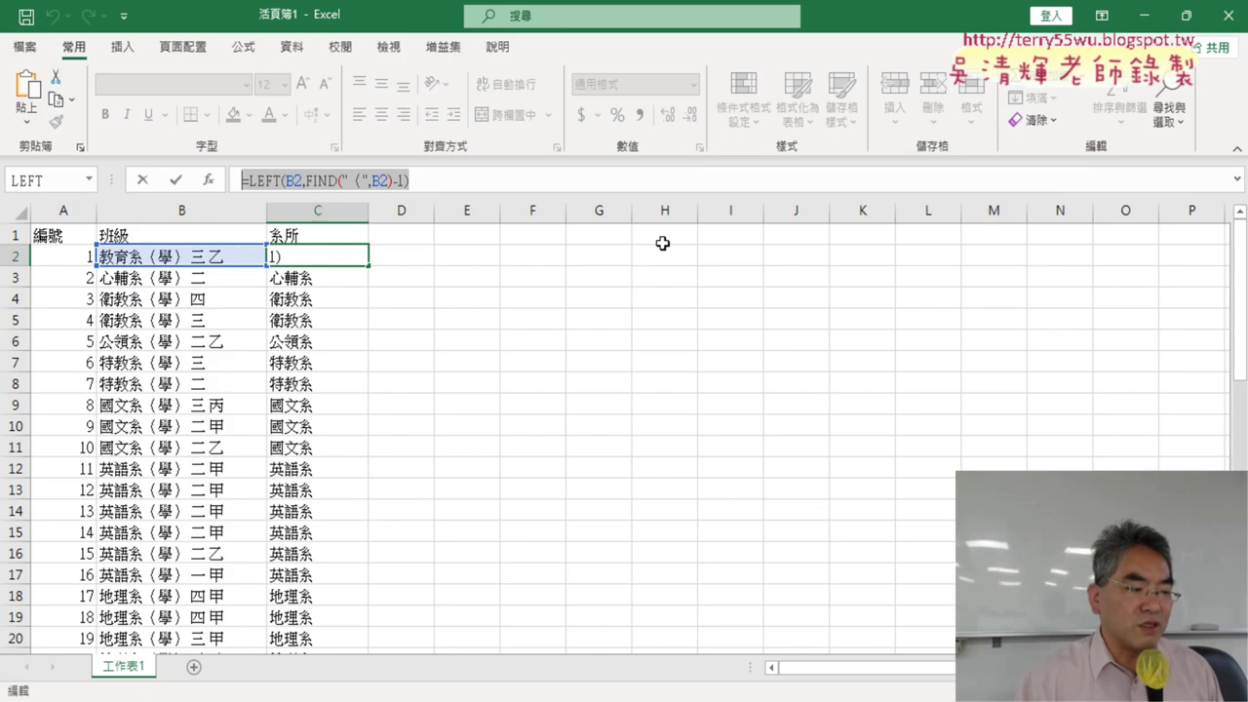
{"action": "left_click", "coordinate": [175, 181]}
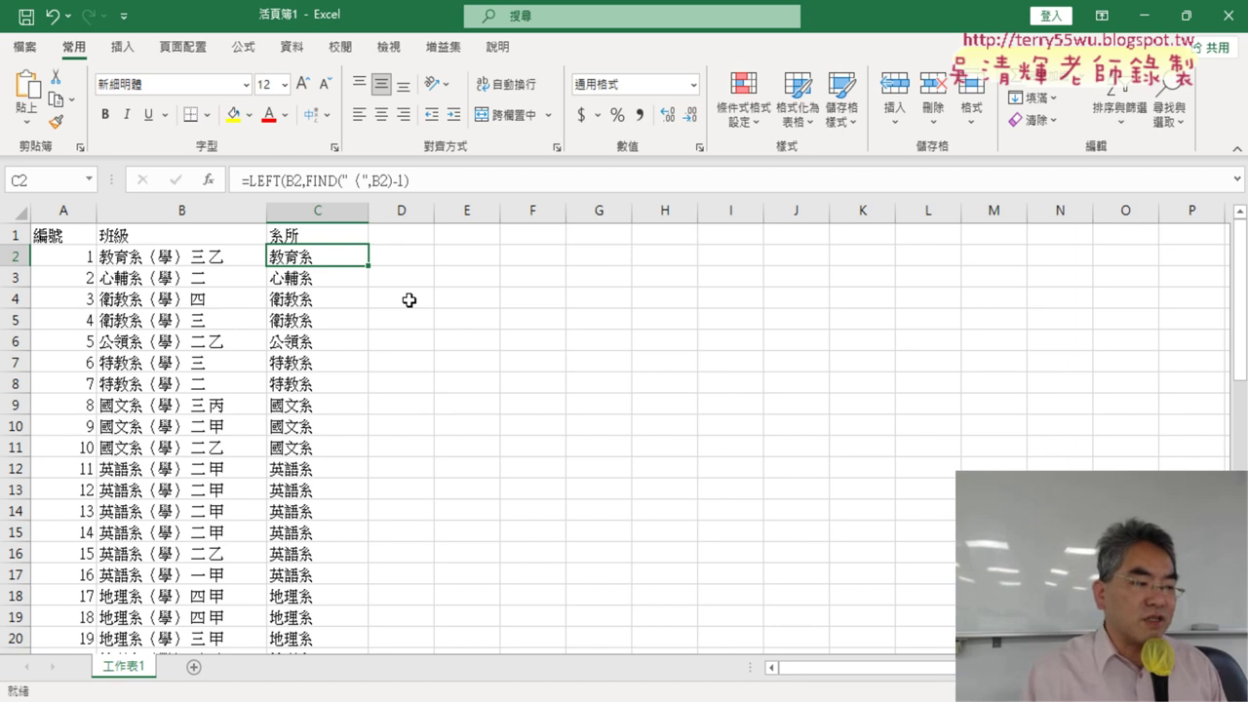
{"action": "left_click", "coordinate": [124, 46]}
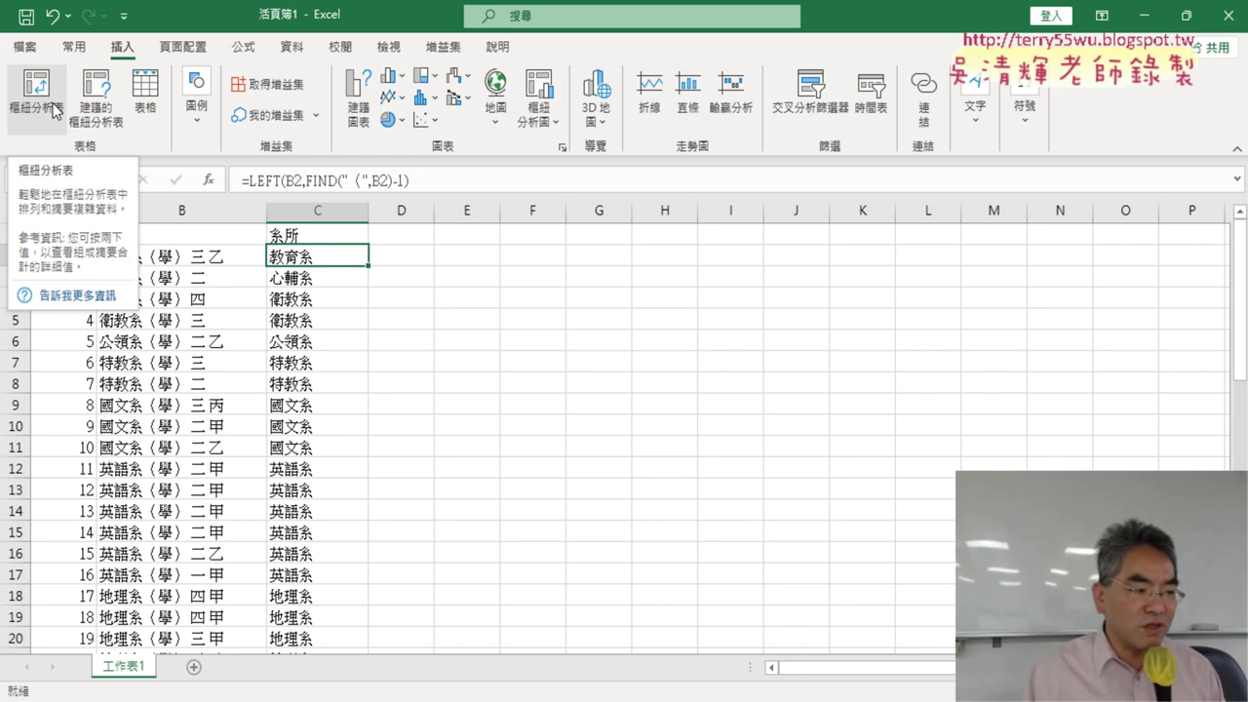
{"action": "left_click", "coordinate": [531, 382]}
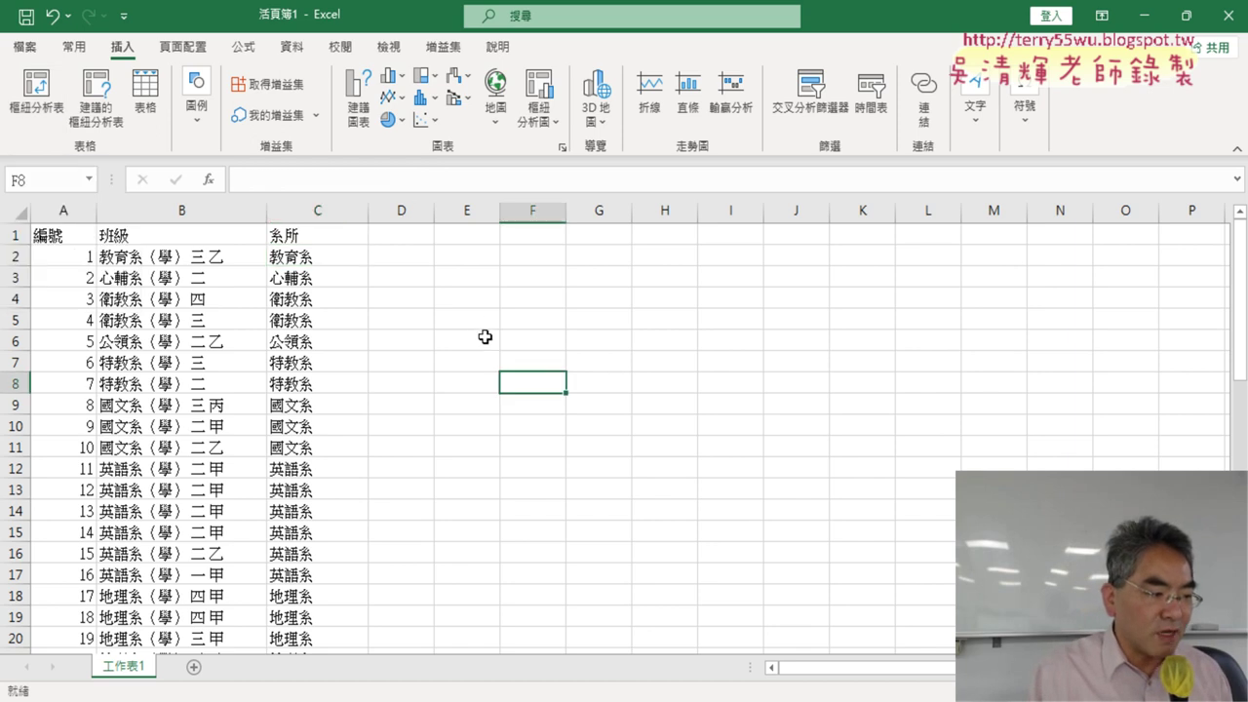
{"action": "left_click", "coordinate": [322, 258]}
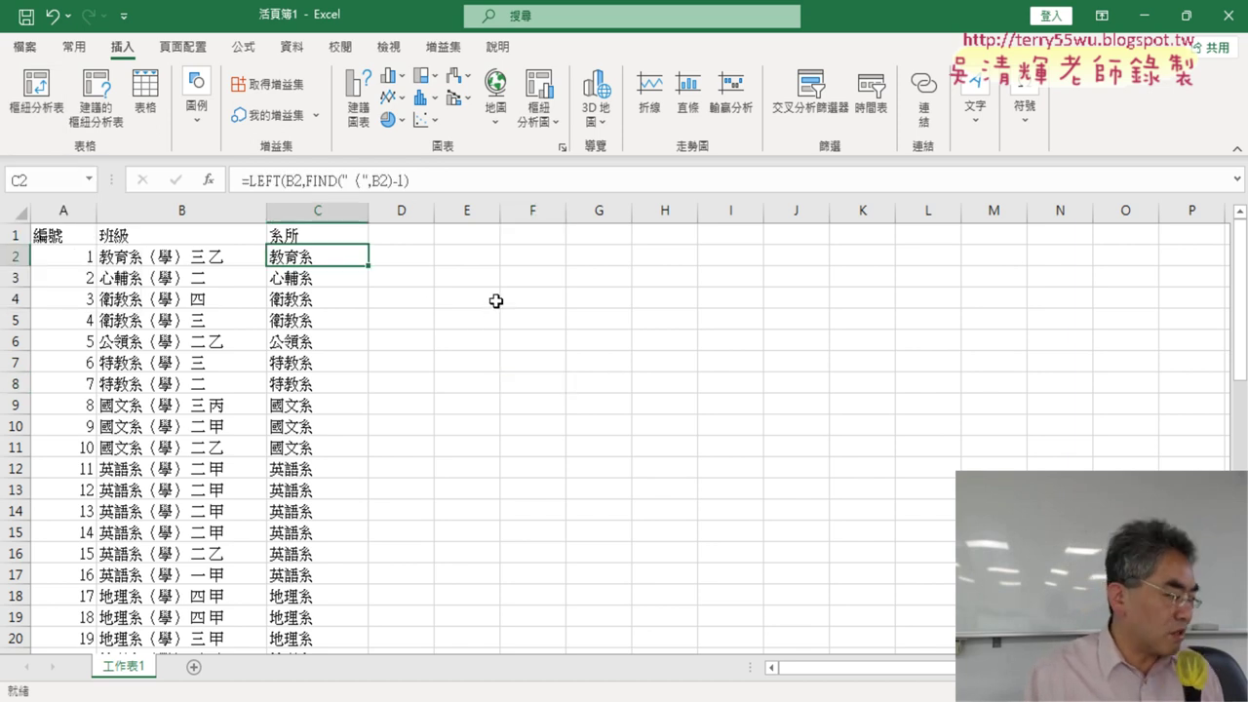